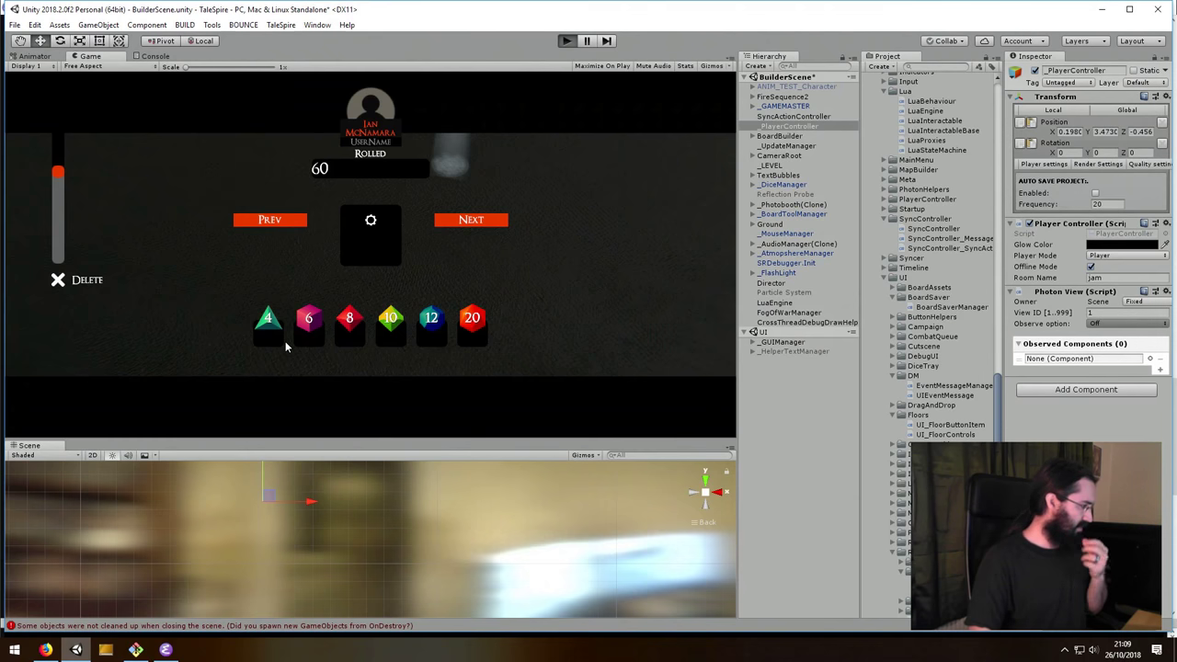
- Turn off Offline Mode on the player controller while the scene is stopped, and run the scene again
key(ctrl+p)
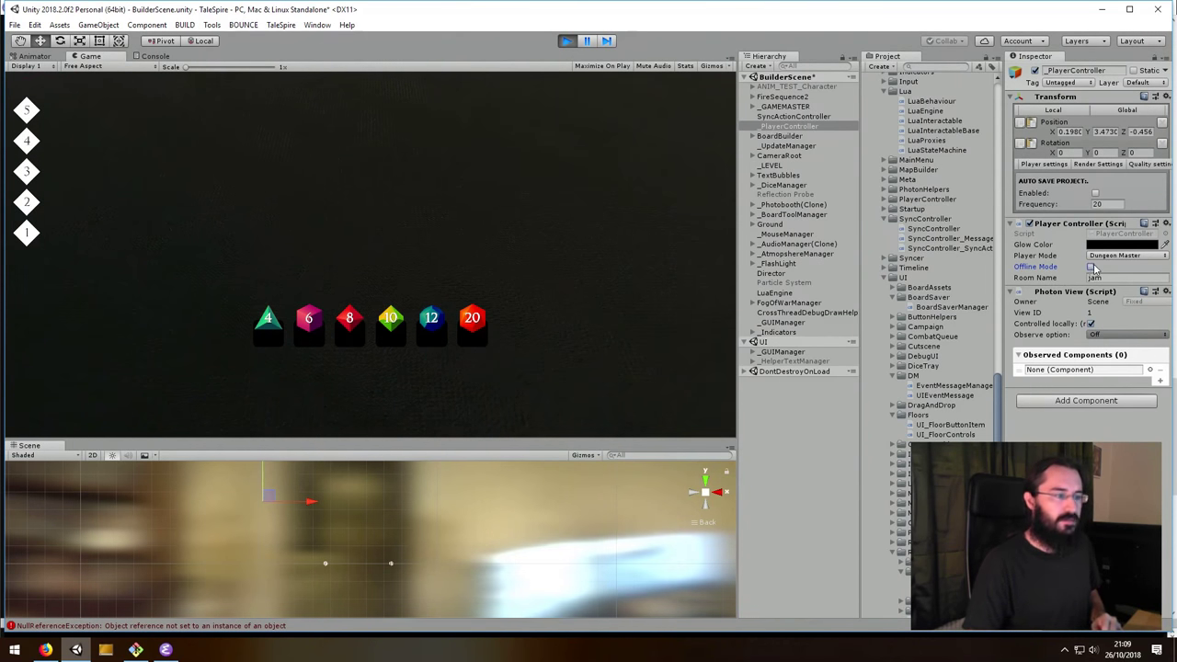
click(569, 42)
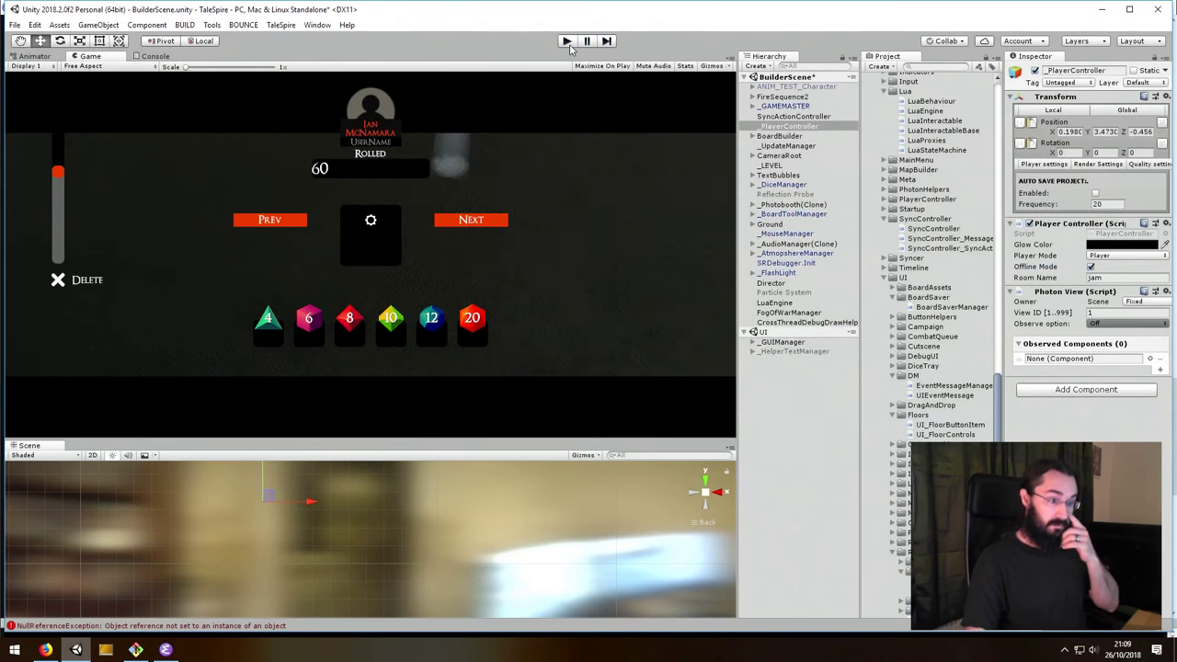
click(1091, 266)
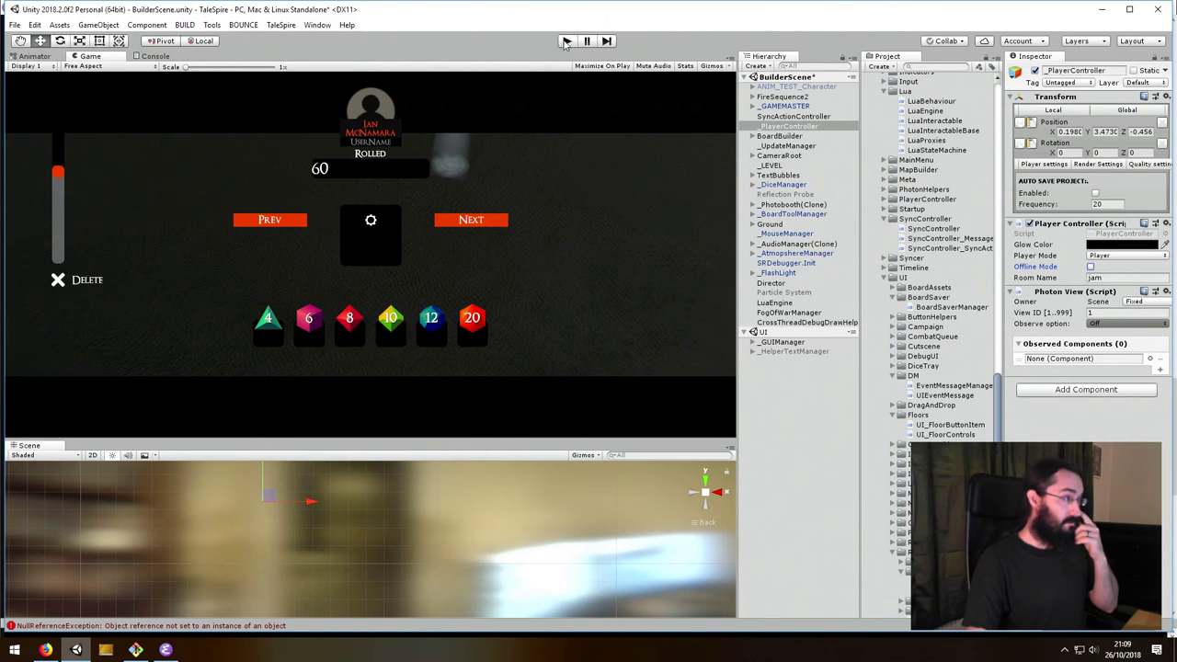
click(566, 41)
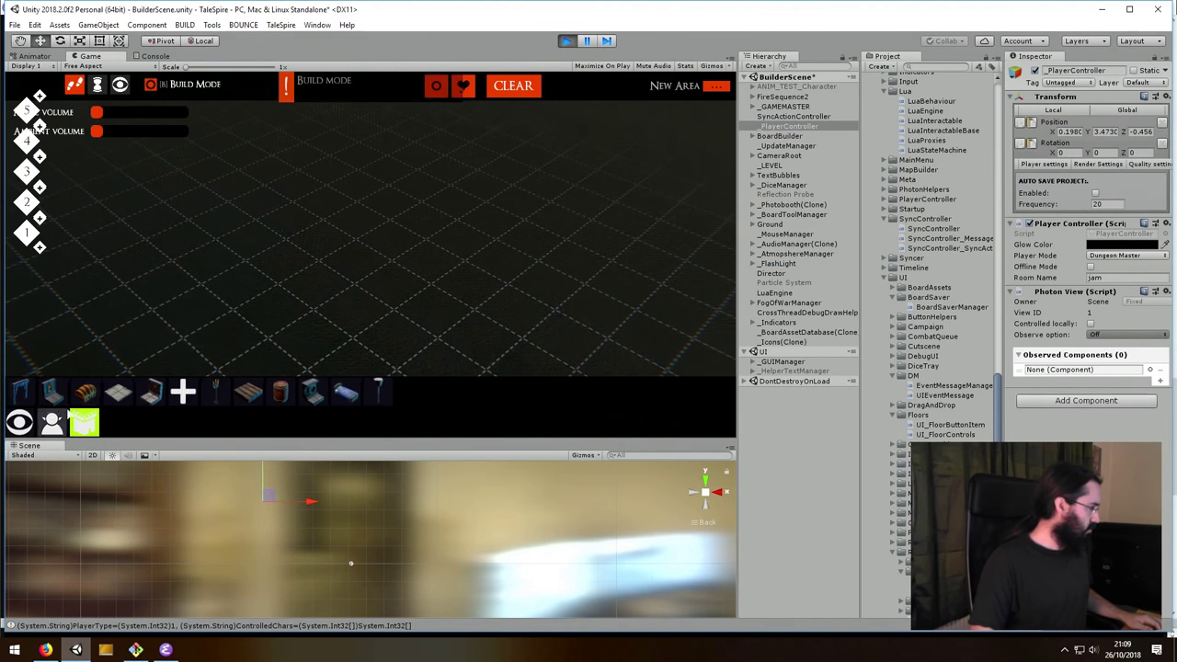
- Lay a rectangular floor of grey stone tiles on the empty board grid
click(20, 363)
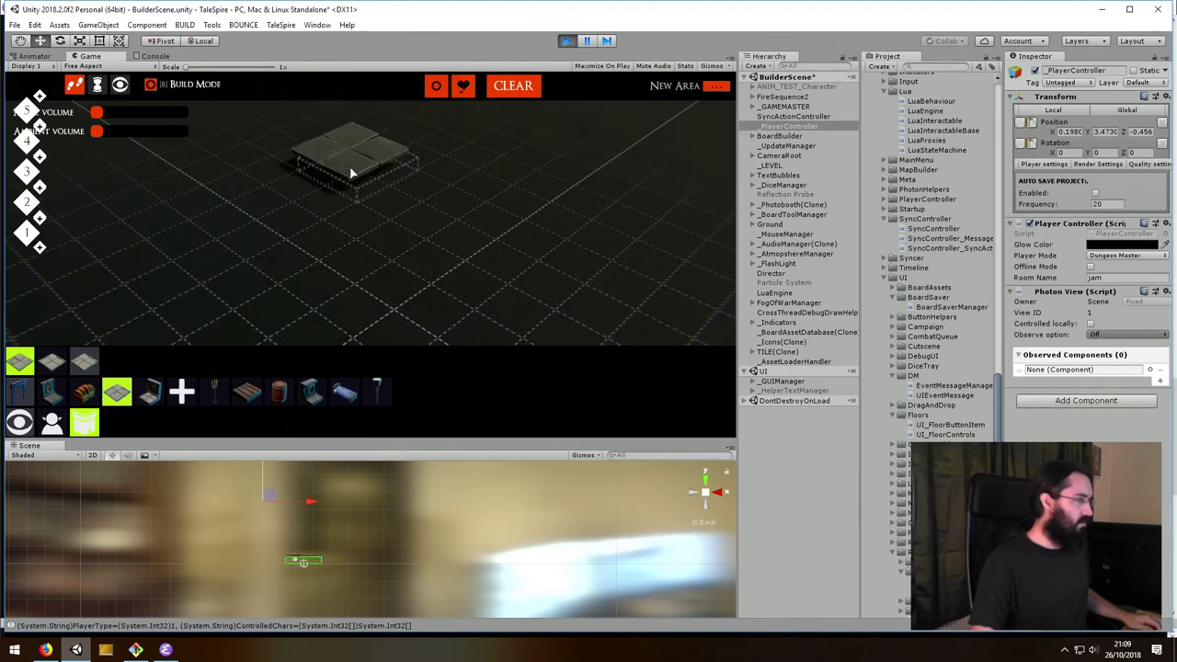
mouse_move(471, 140)
mouse_down()
mouse_move(408, 341)
mouse_move(342, 205)
mouse_up()
mouse_move(341, 205)
right_down()
mouse_move(688, 340)
mouse_move(539, 226)
right_up()
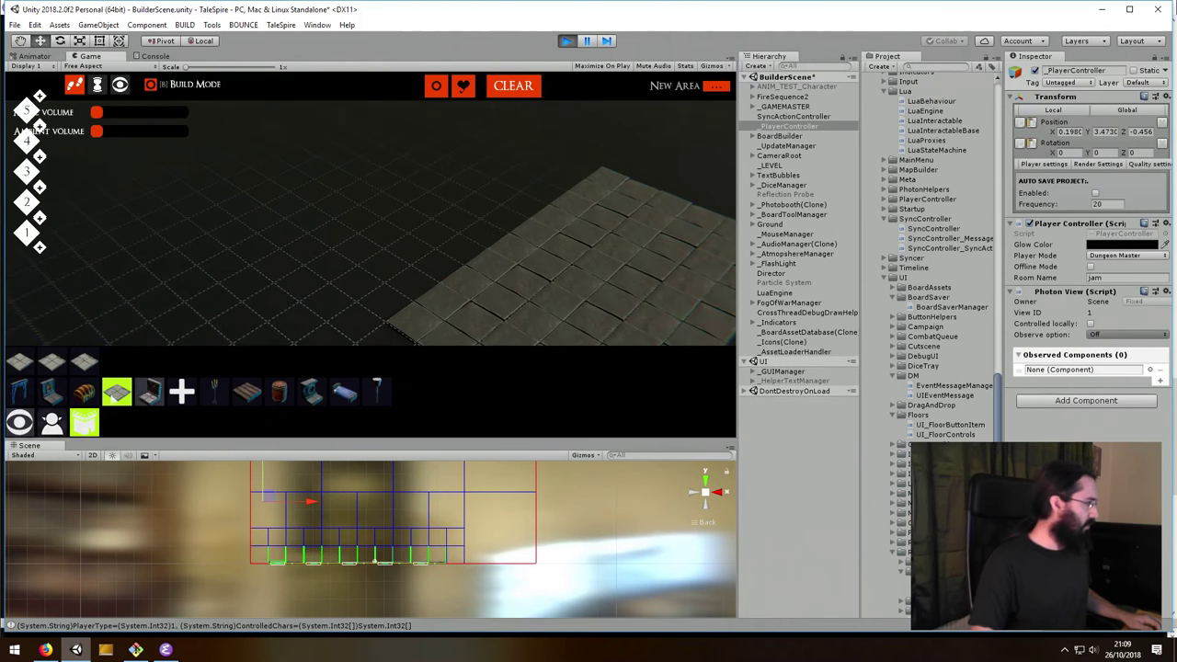
- Place a stone door at the edge of the grey floor and lay a block of round-patterned tiles behind it
click(467, 234)
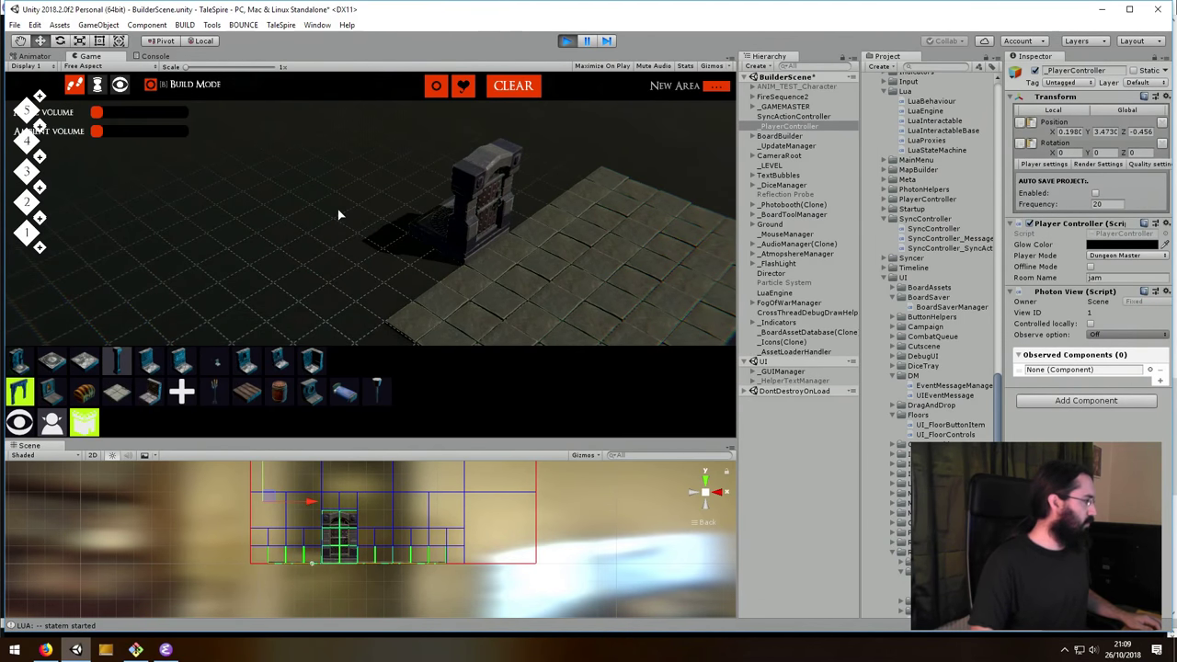
key(2)
drag(353, 213, 386, 230)
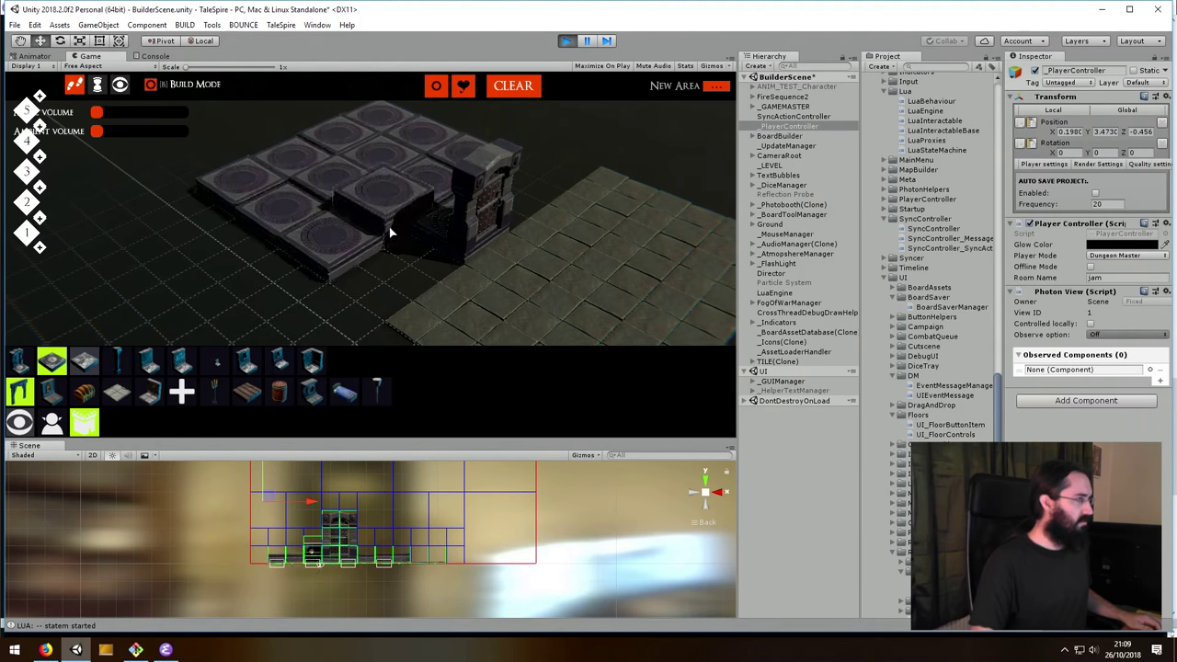
key(d)
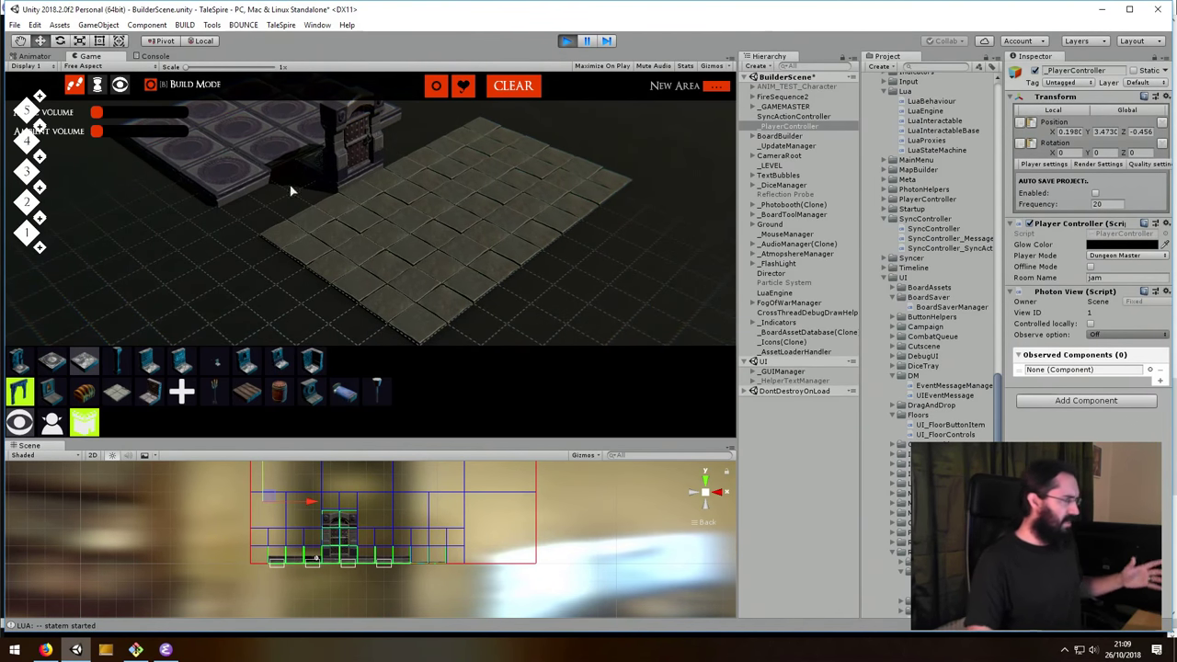
- Place a green slime creature on the grey floor in front of the door and give it player permission
click(51, 422)
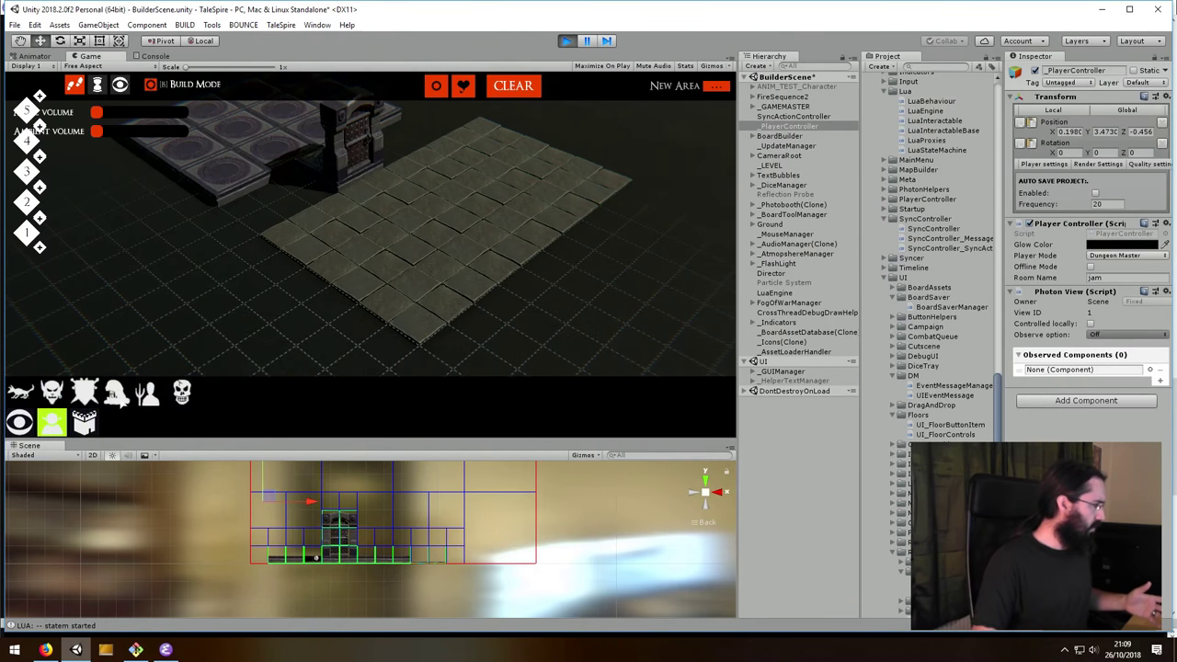
click(214, 361)
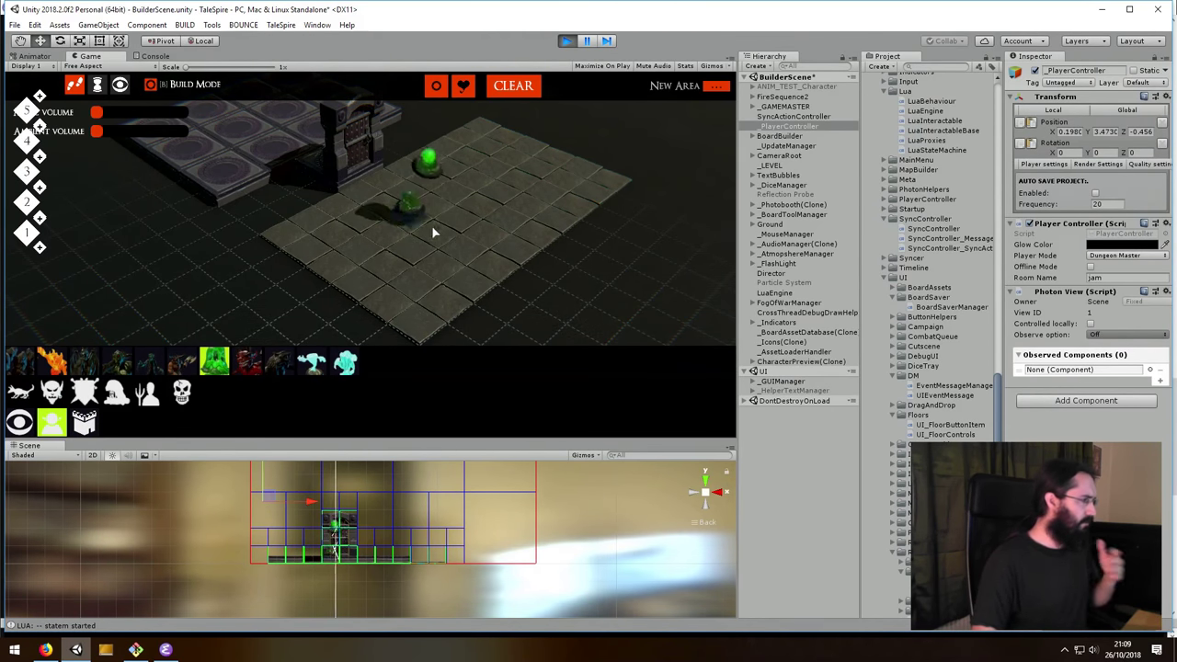
click(409, 218)
click(409, 221)
click(379, 235)
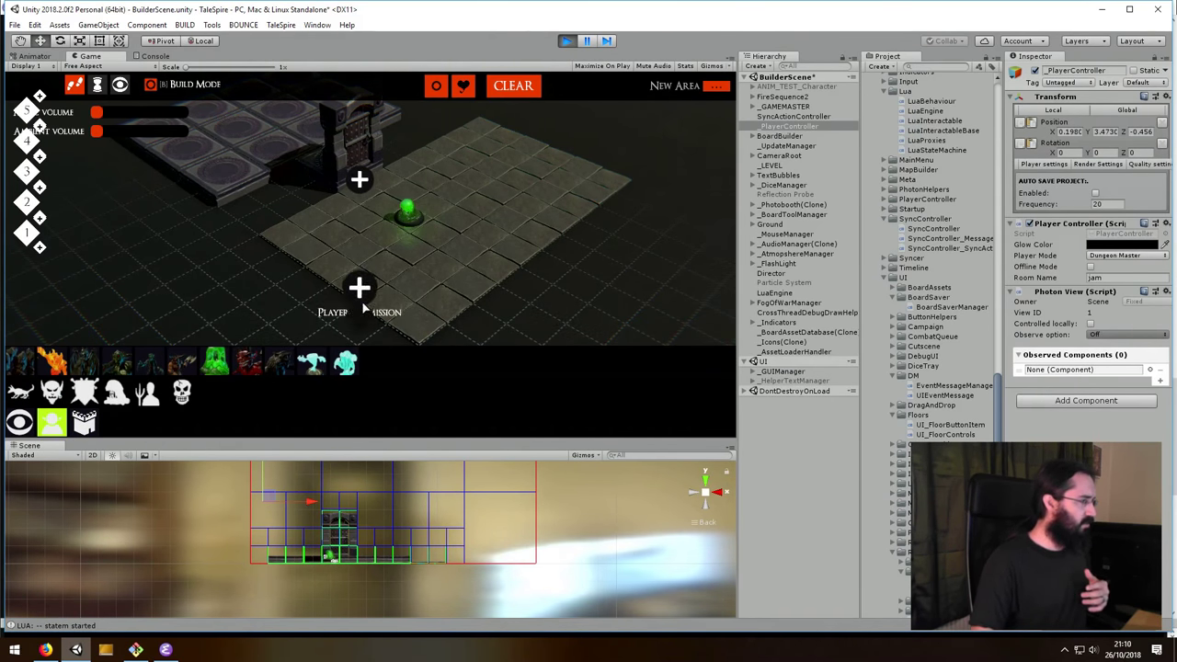
key(w)
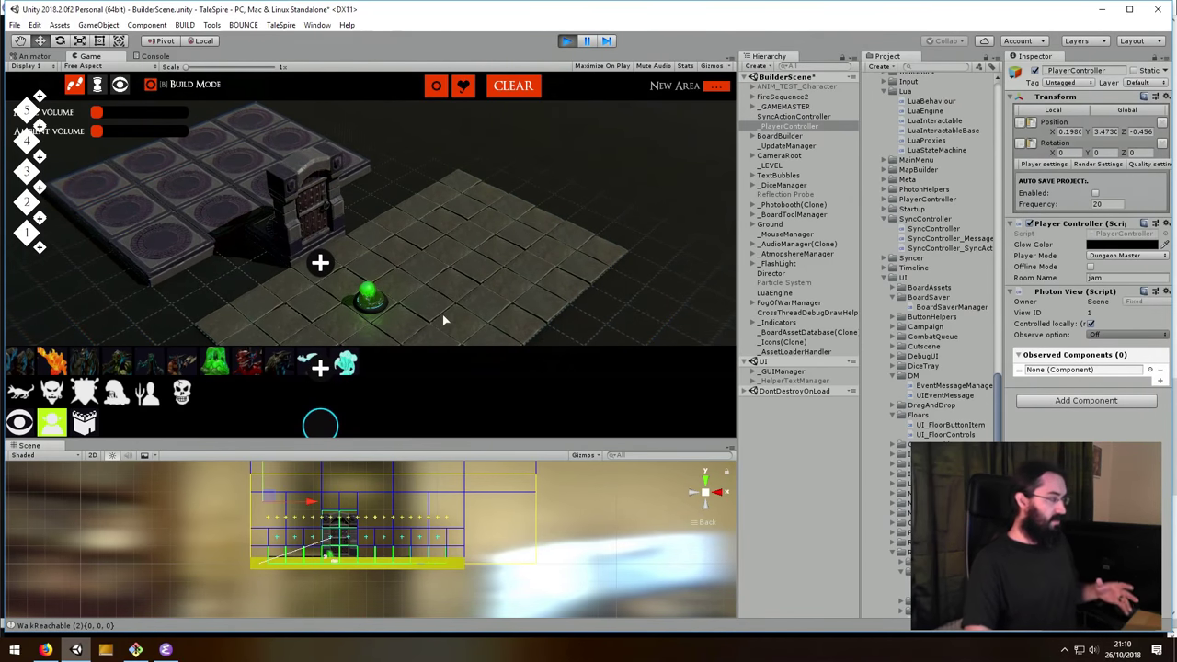
- Examine the board's wireframe partition boxes in an enlarged Scene view, seen straight from the back
drag(445, 441, 445, 190)
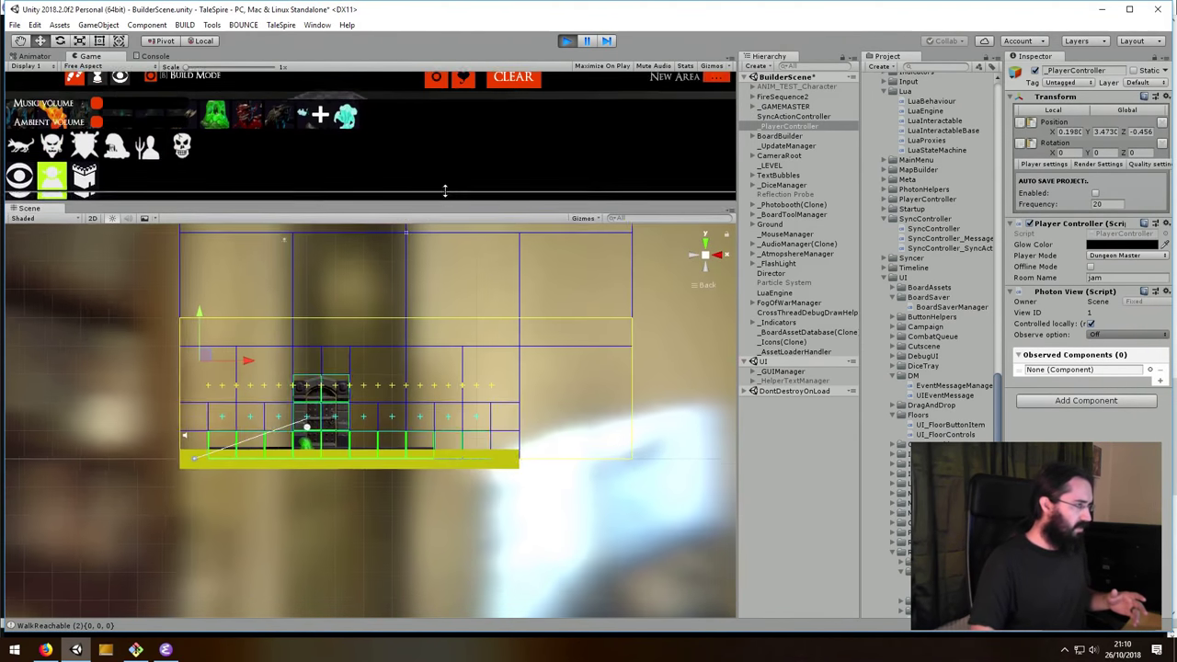
scroll(456, 390, up, 3)
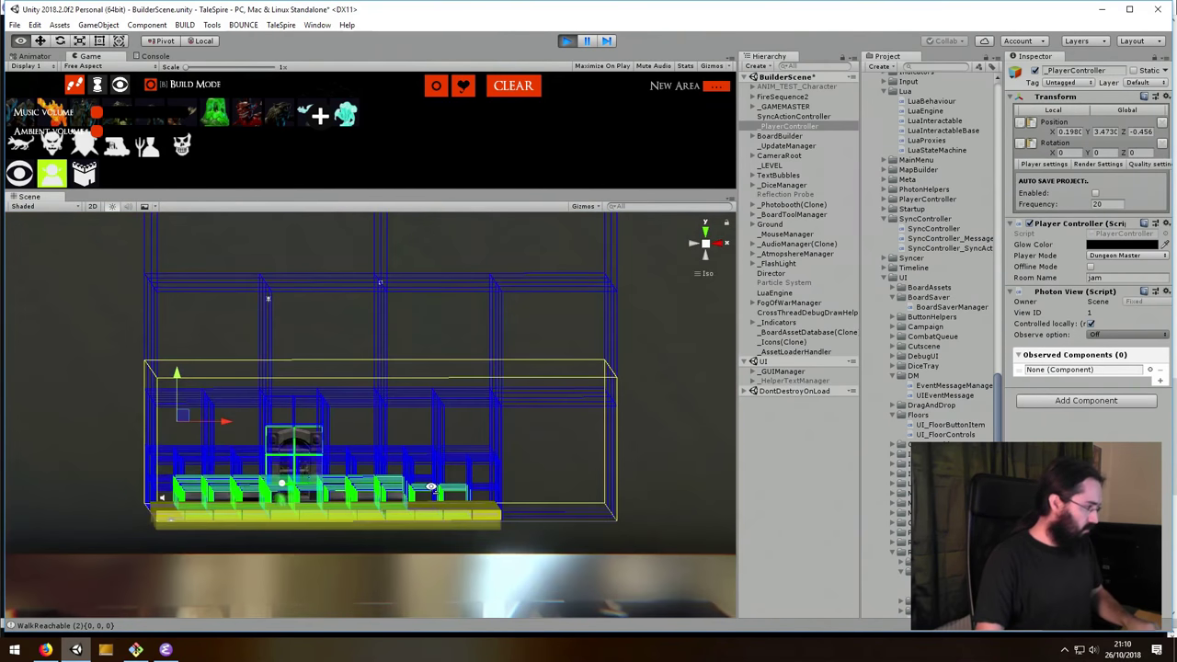
click(706, 244)
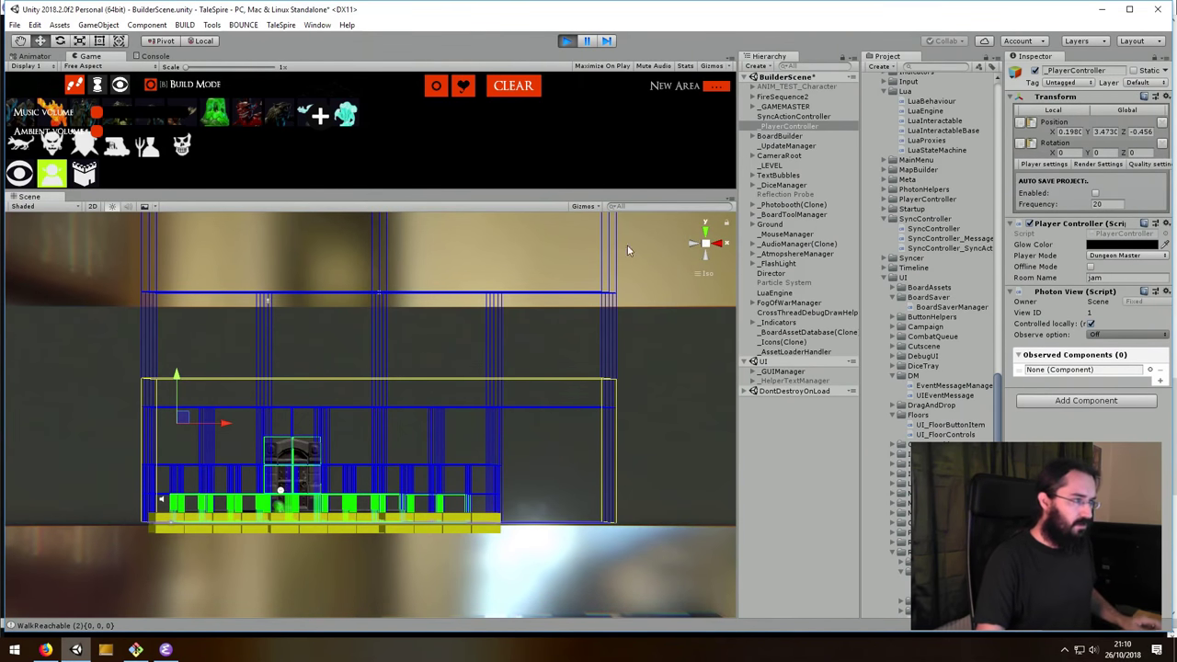
click(694, 246)
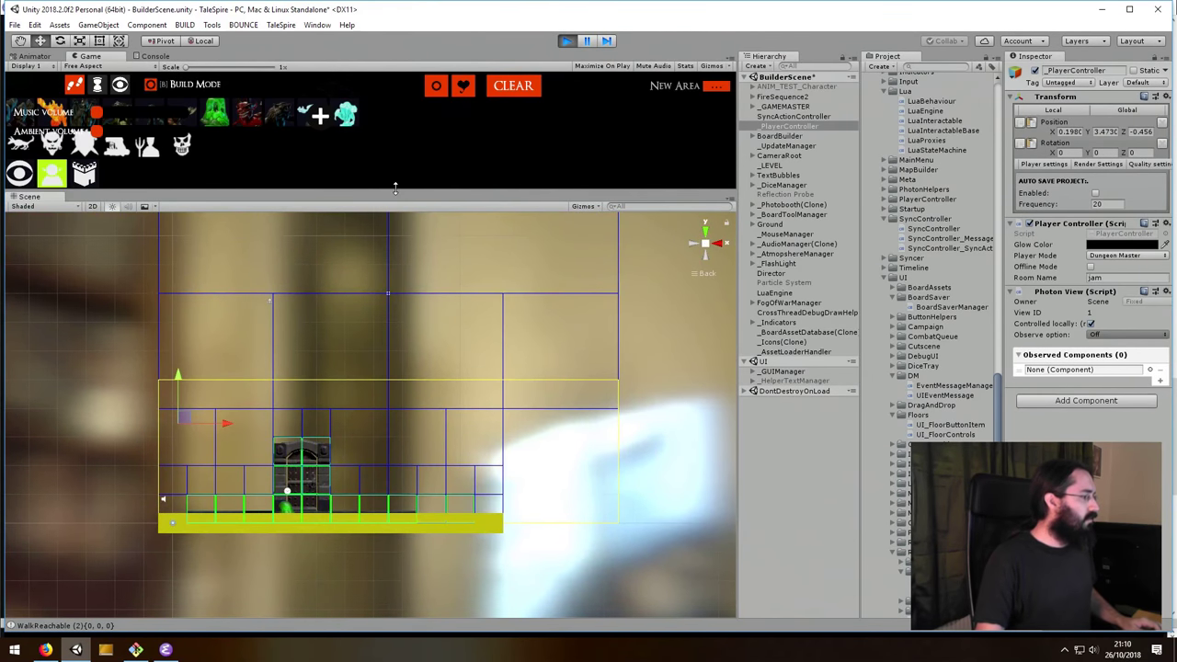
drag(395, 188, 395, 316)
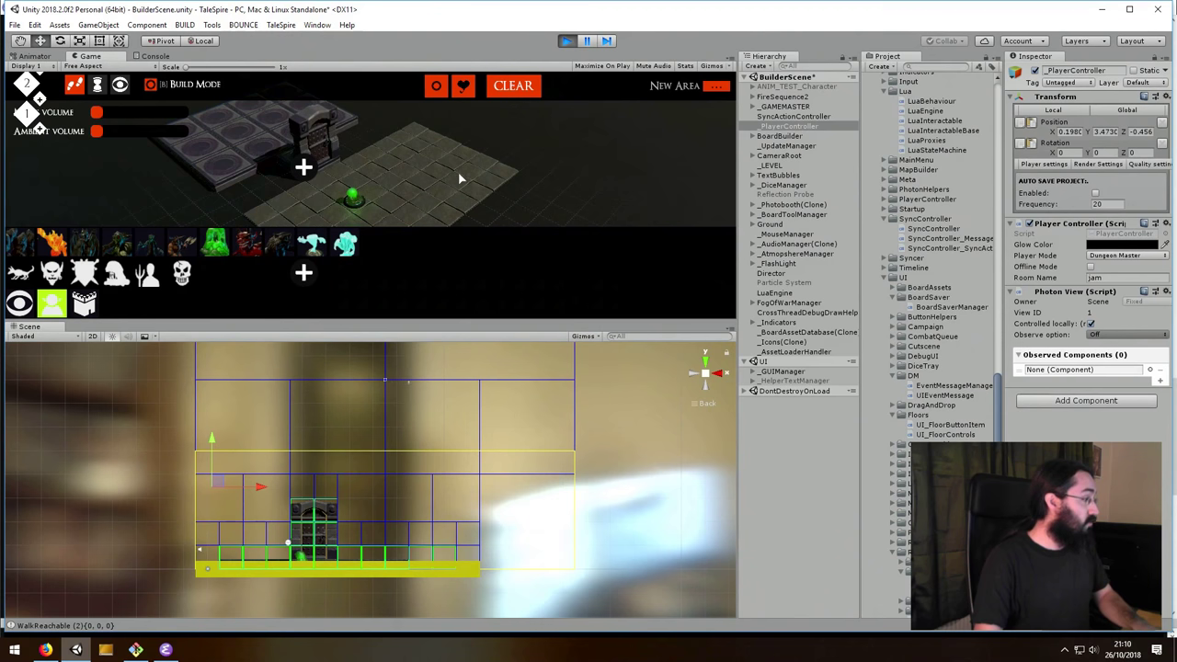
- Switch to player mode and examine the part of the board the slime can see in an enlarged Game view
key(p)
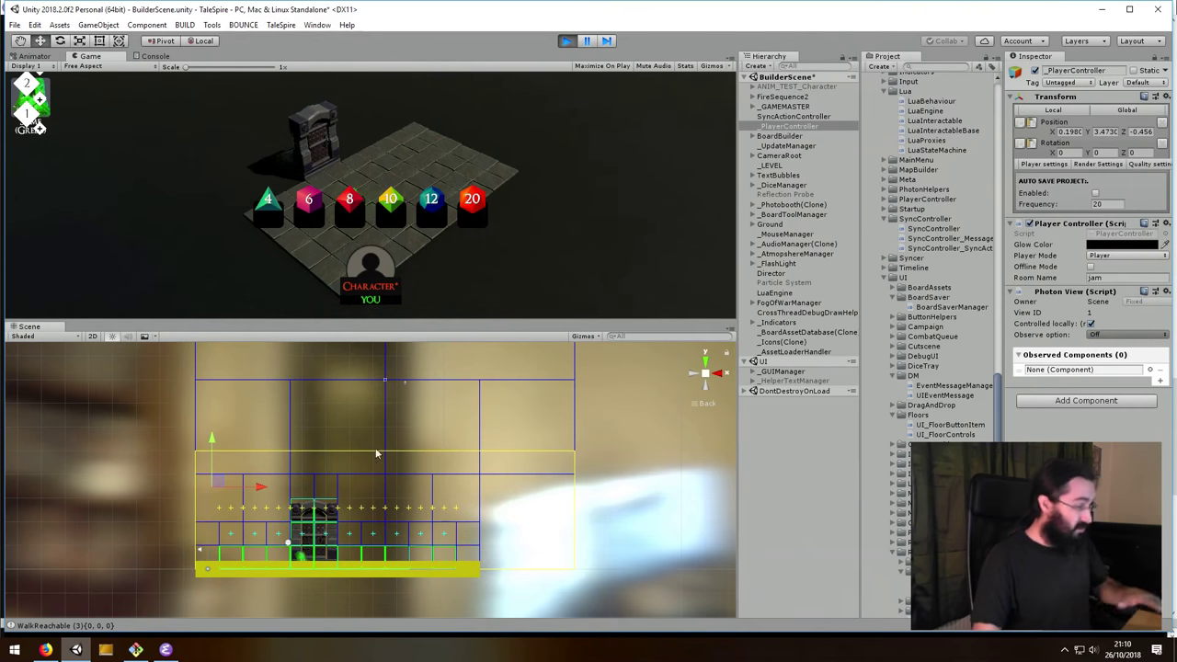
mouse_move(475, 229)
right_down()
mouse_move(451, 126)
mouse_move(551, 174)
mouse_move(562, 219)
mouse_move(533, 205)
mouse_move(511, 160)
mouse_move(484, 158)
right_up()
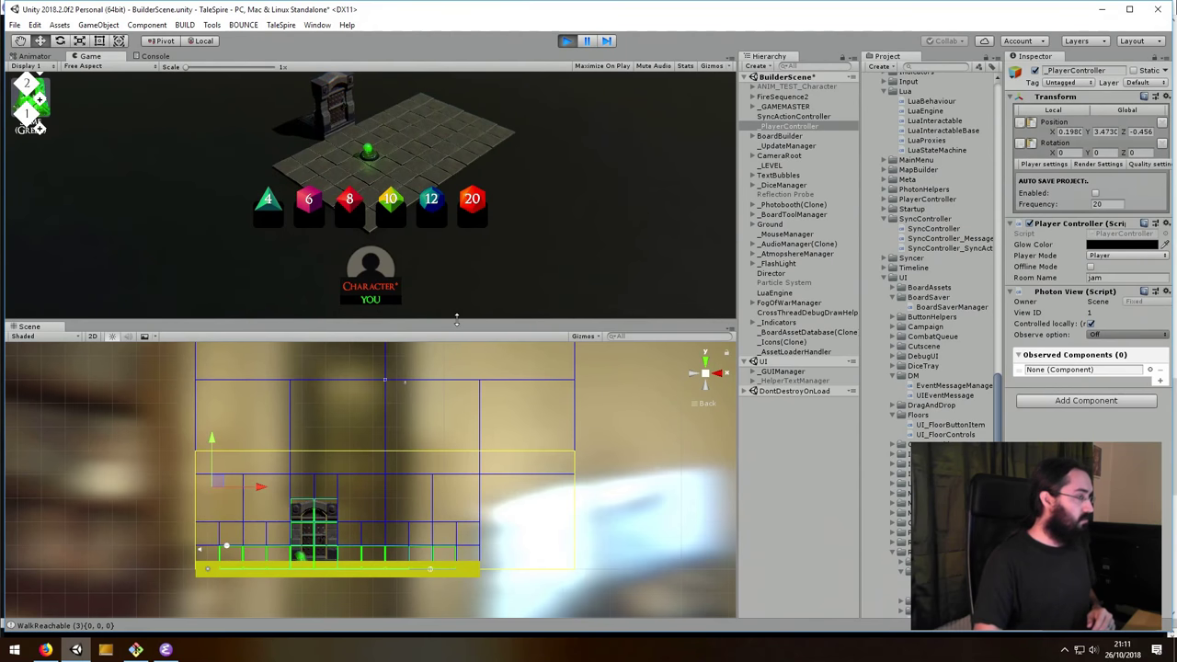
drag(457, 323, 456, 462)
right_drag(476, 172, 350, 264)
drag(350, 264, 333, 245)
right_drag(432, 246, 390, 204)
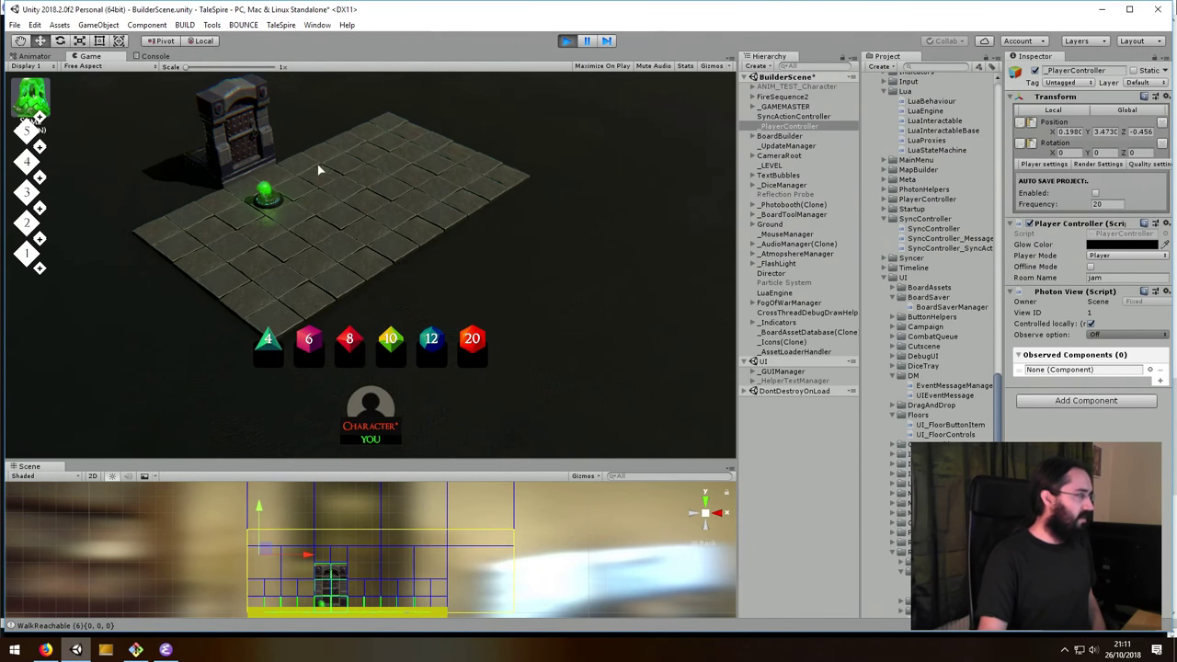
right_drag(318, 170, 396, 226)
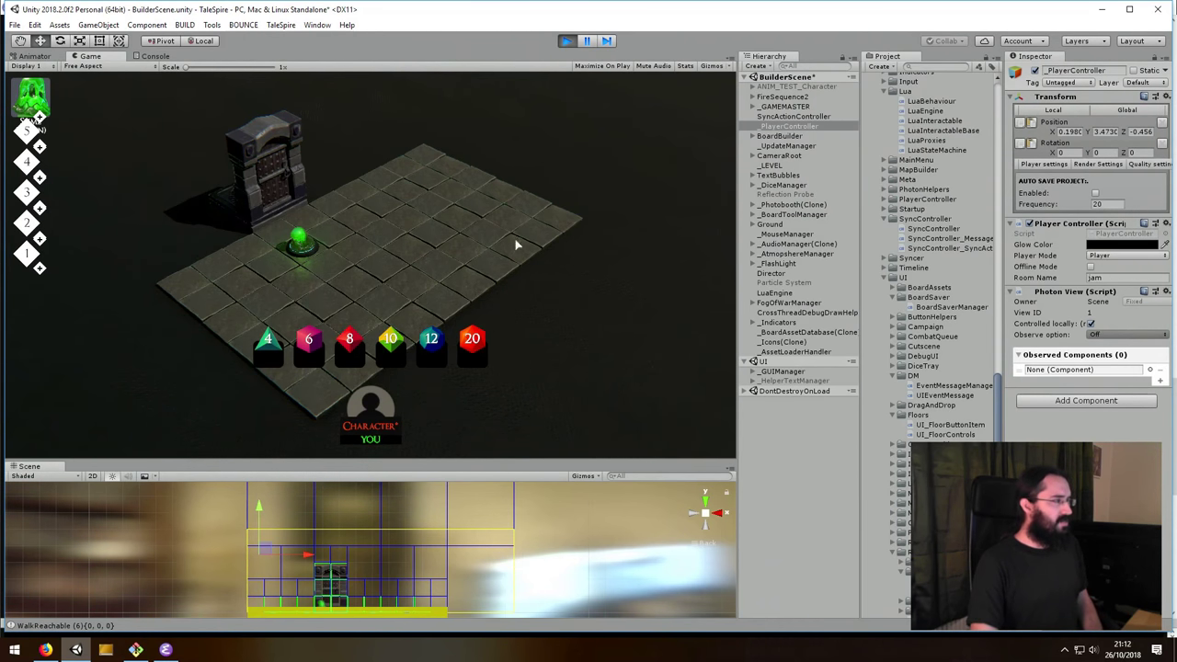
right_drag(515, 245, 309, 244)
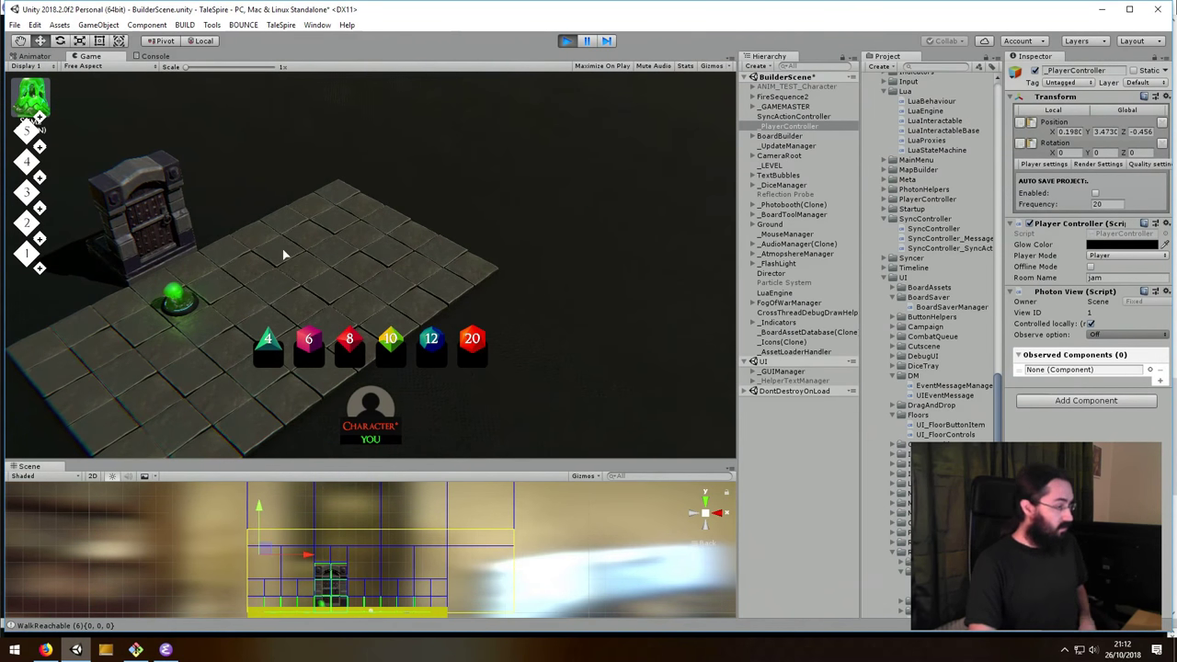
- Compare the full set of partition boxes in the Scene view with the floor and door seen in player mode
drag(494, 468, 501, 192)
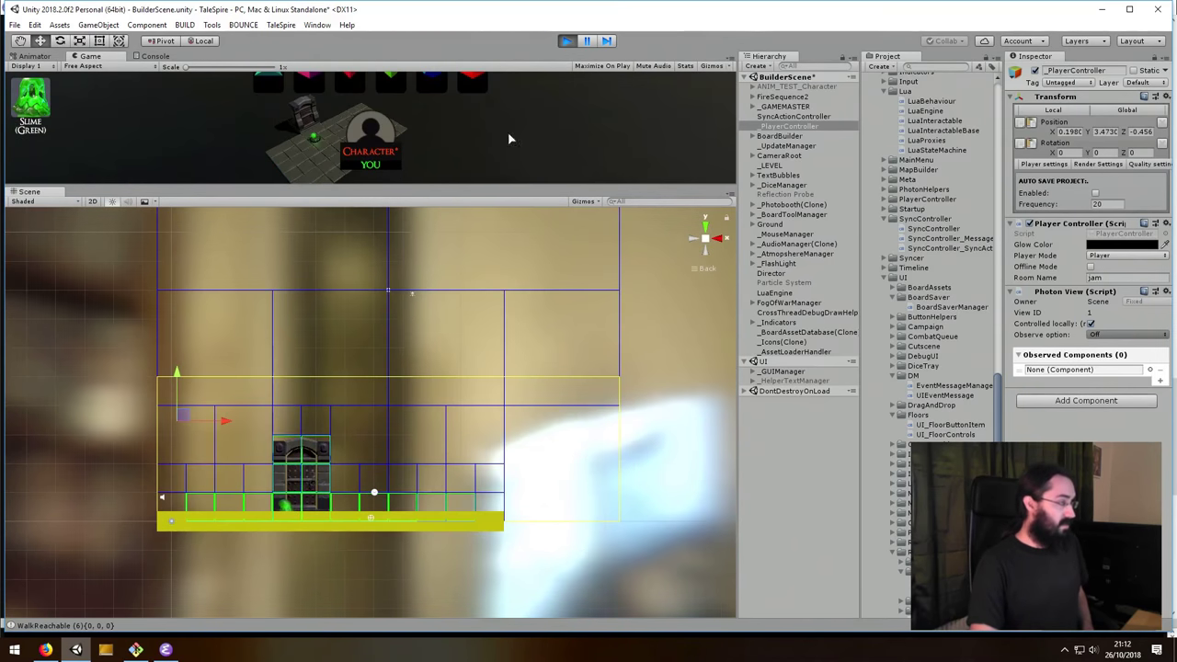
scroll(386, 473, down, 2)
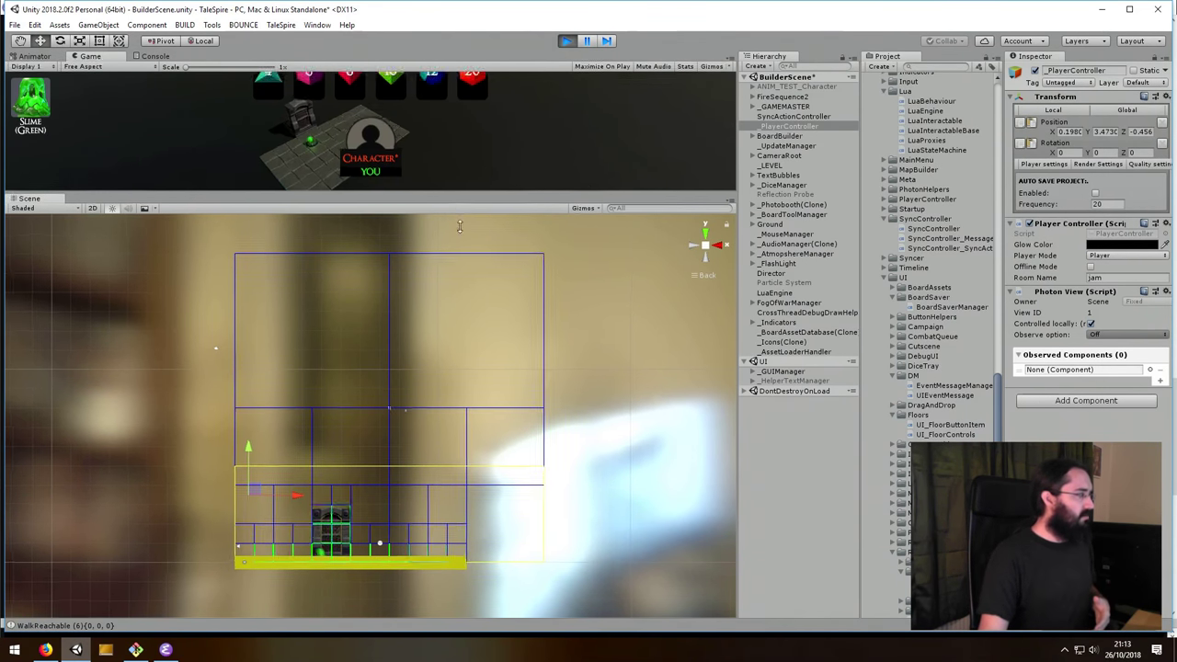
drag(453, 189, 432, 410)
right_drag(318, 227, 538, 154)
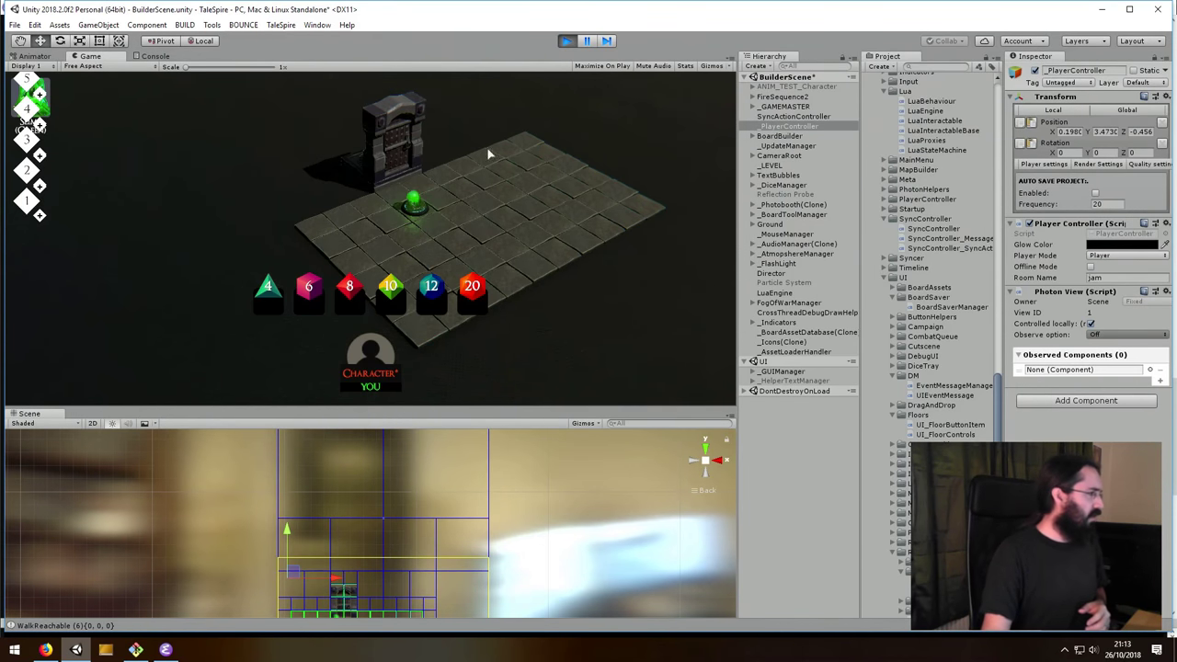
right_drag(450, 241, 5, 110)
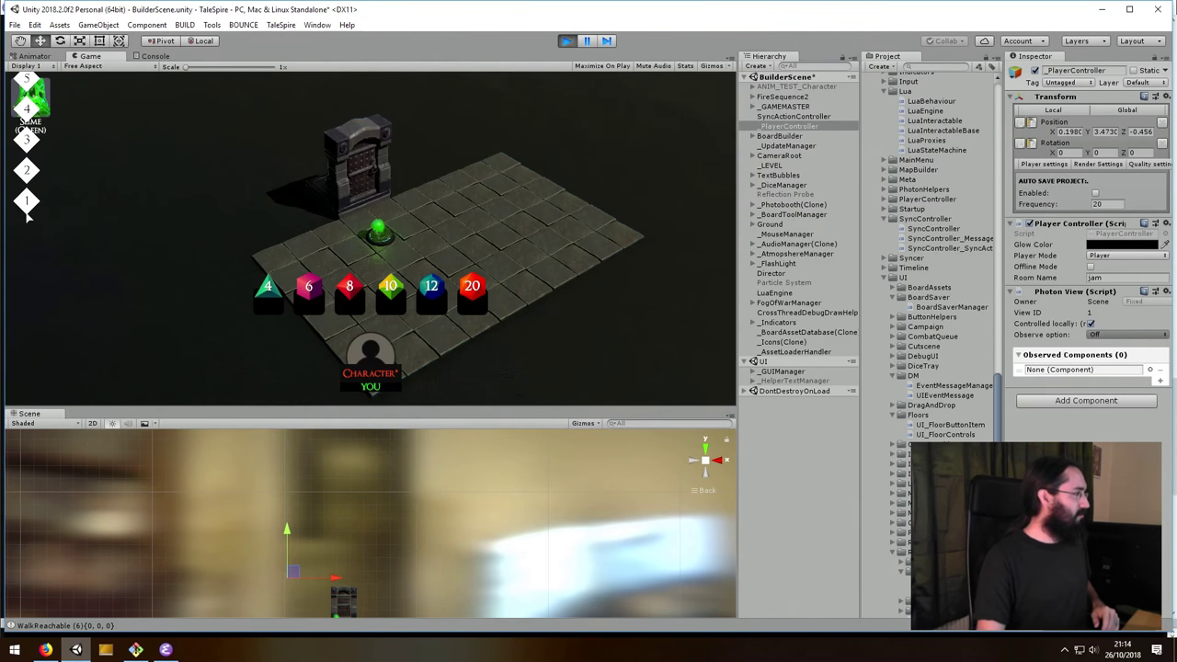
right_drag(513, 243, 444, 248)
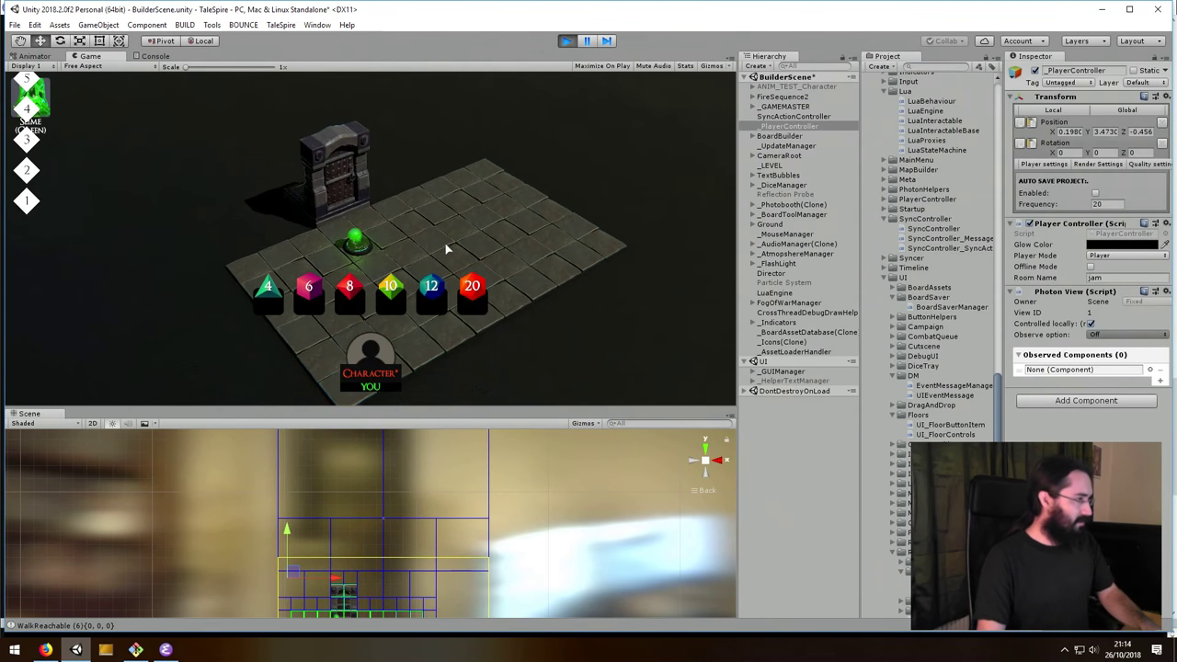
- Return to Dungeon Master mode and open the door beside the slime
key(Tab)
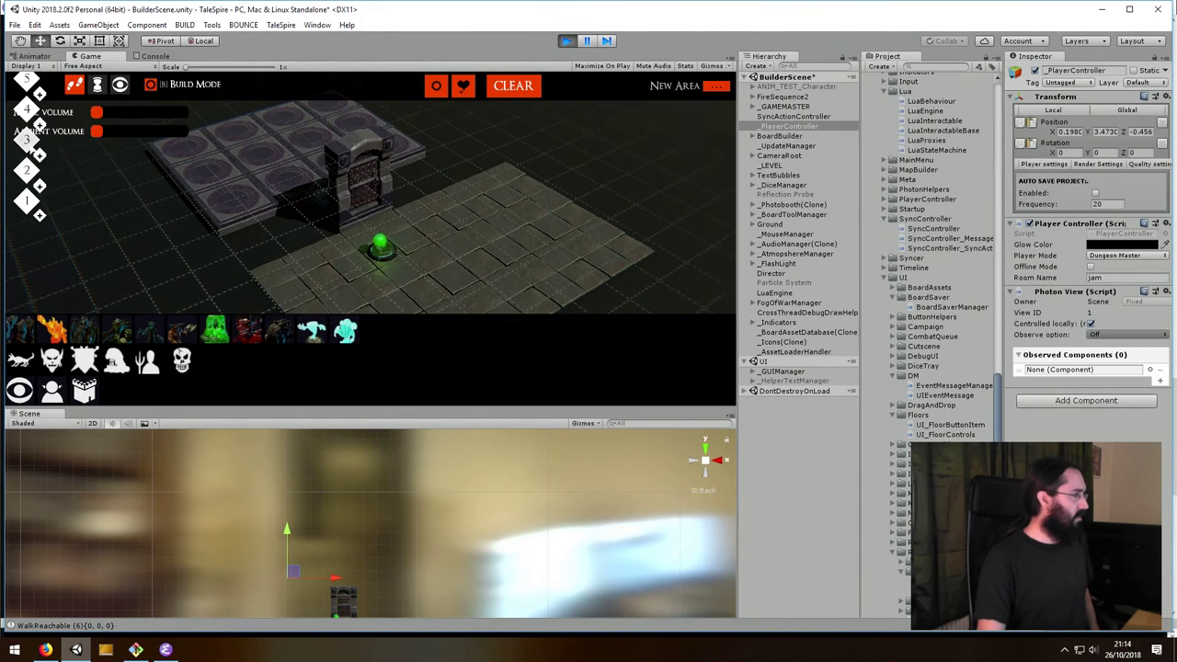
scroll(357, 239, down, 5)
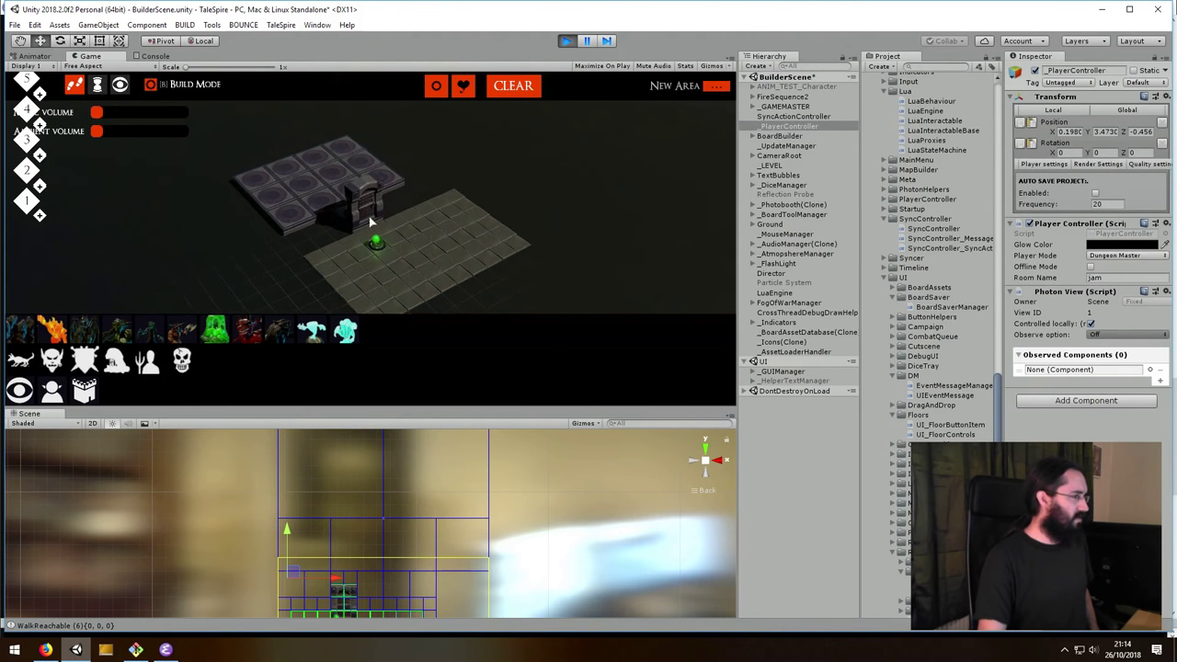
scroll(364, 90, up, 3)
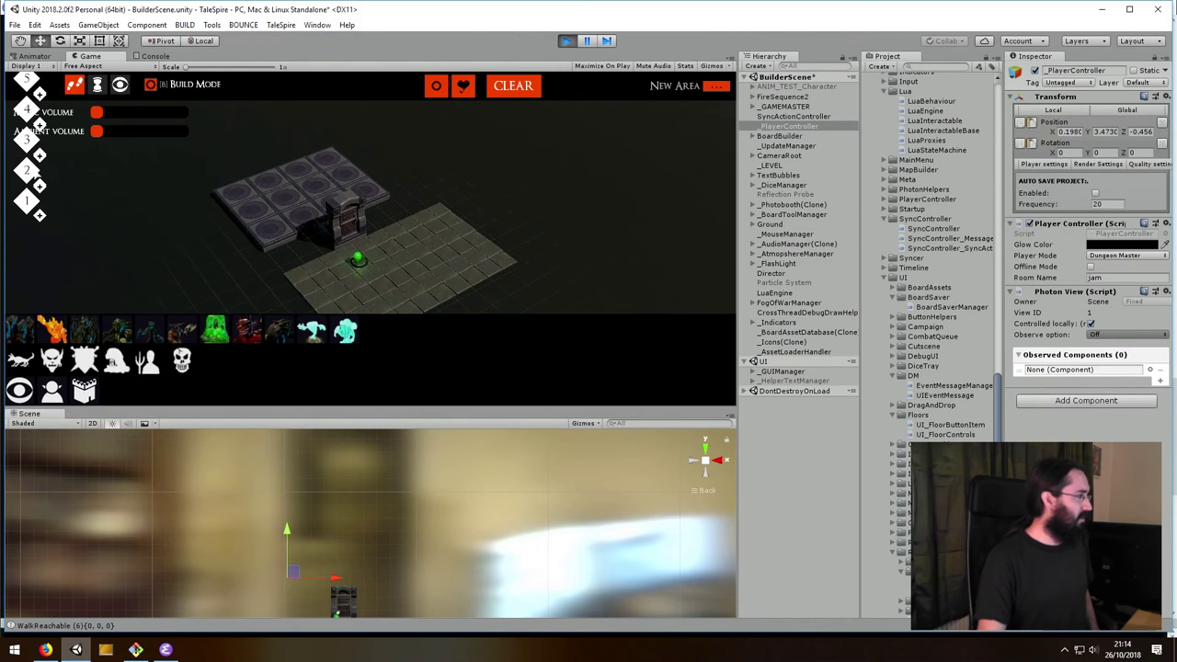
scroll(294, 270, up, 3)
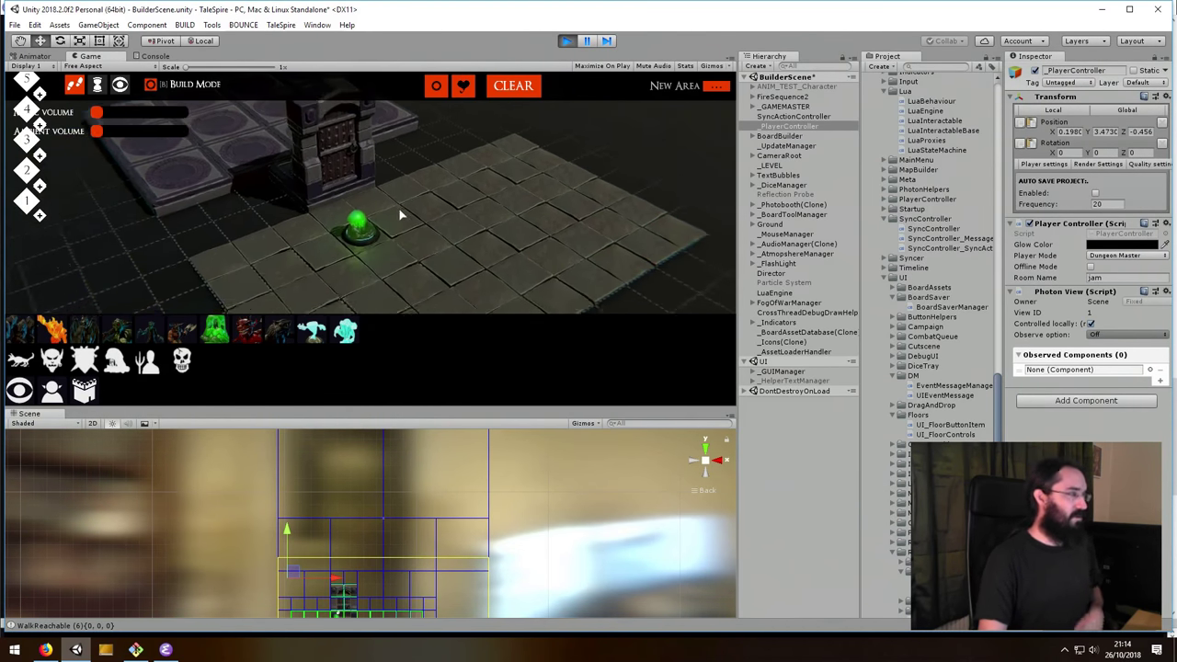
scroll(400, 215, down, 3)
mouse_move(404, 221)
right_down()
mouse_move(420, 258)
mouse_move(411, 241)
right_up()
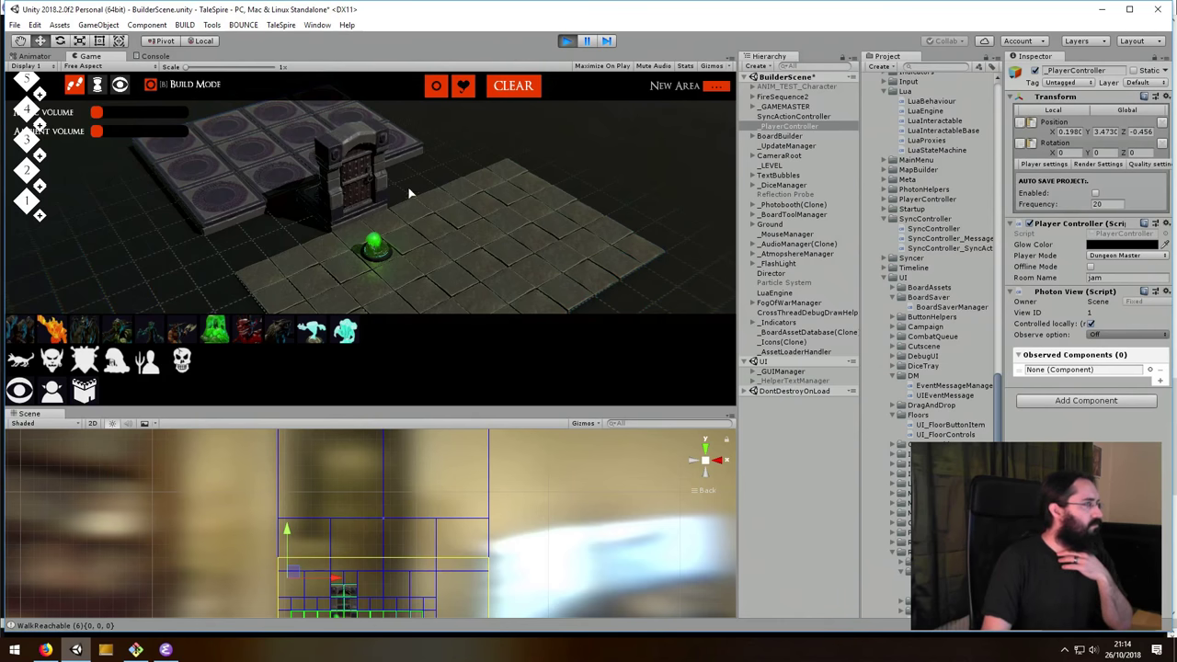
scroll(410, 193, up, 2)
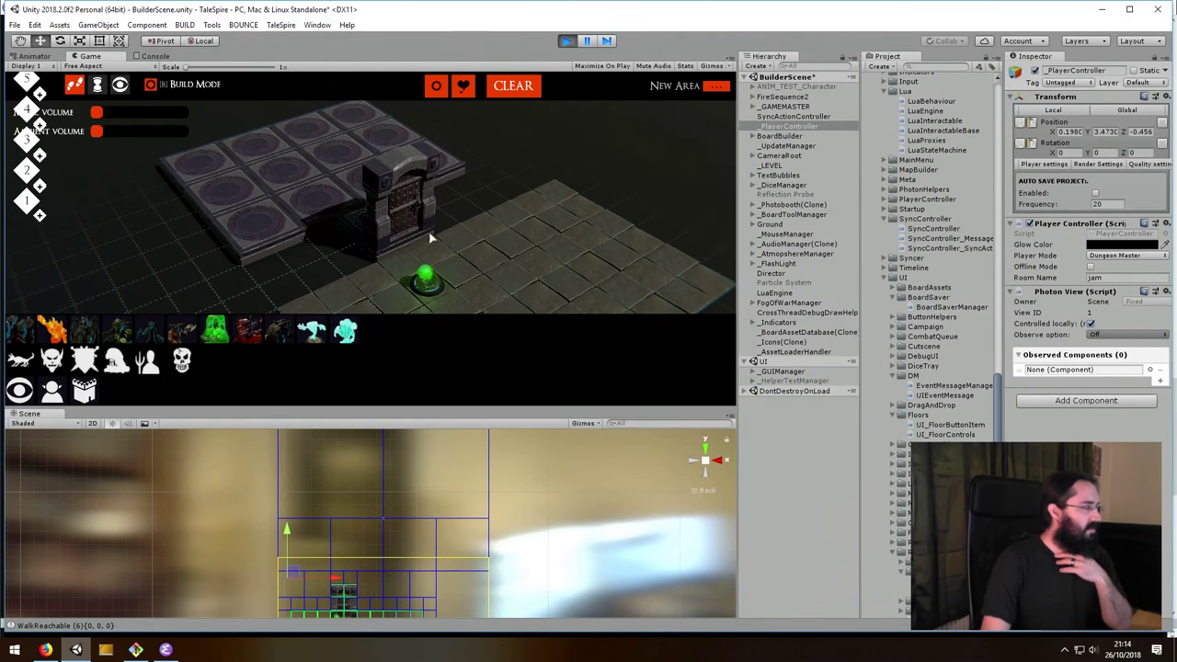
right_click(407, 214)
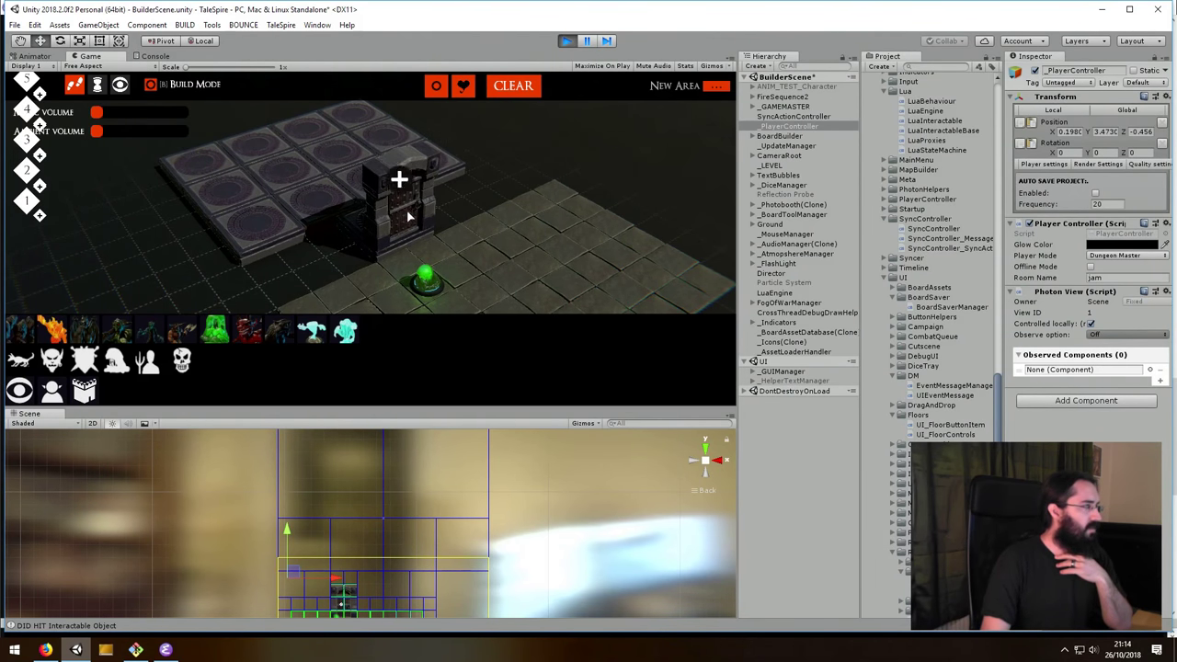
click(399, 164)
right_drag(475, 251, 473, 174)
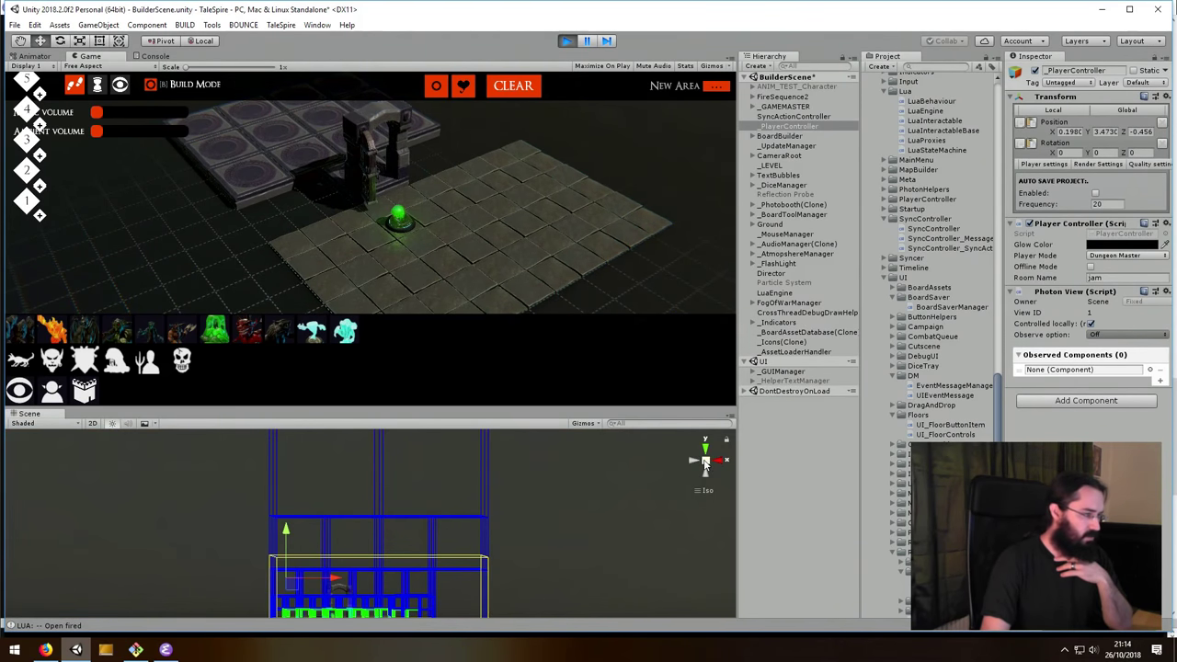
- View the partition boxes straight from the left in the Scene view, and examine in player mode what the slime sees through the open door
click(693, 460)
middle_drag(472, 478, 644, 521)
scroll(570, 485, up, 3)
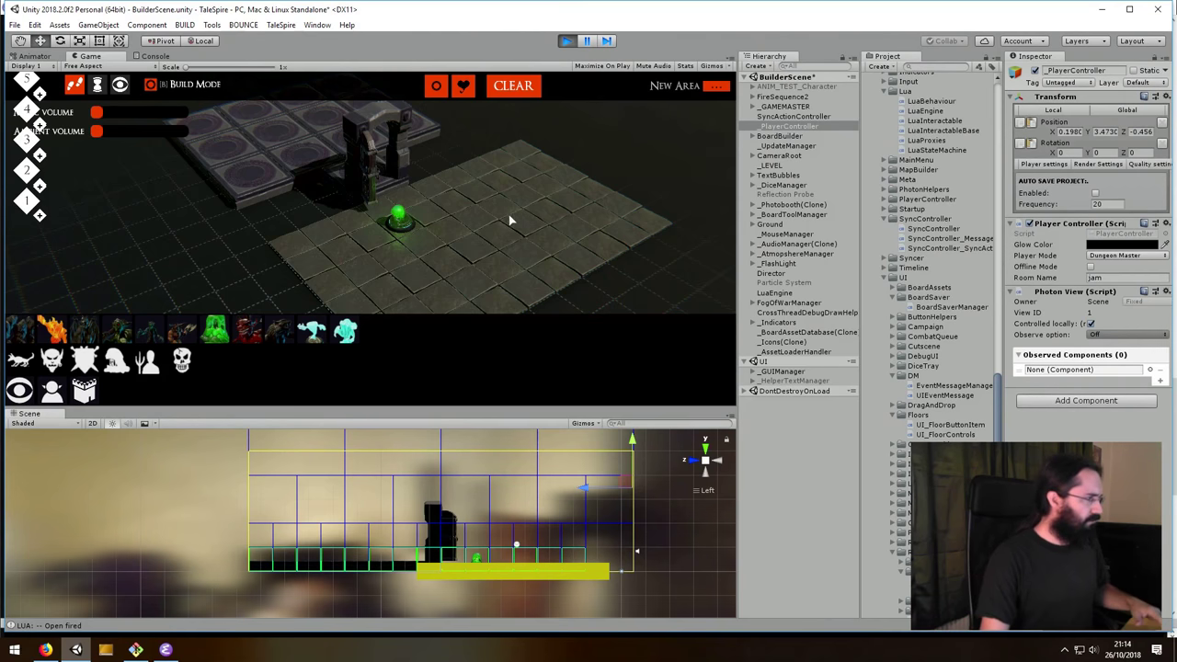
key(Tab)
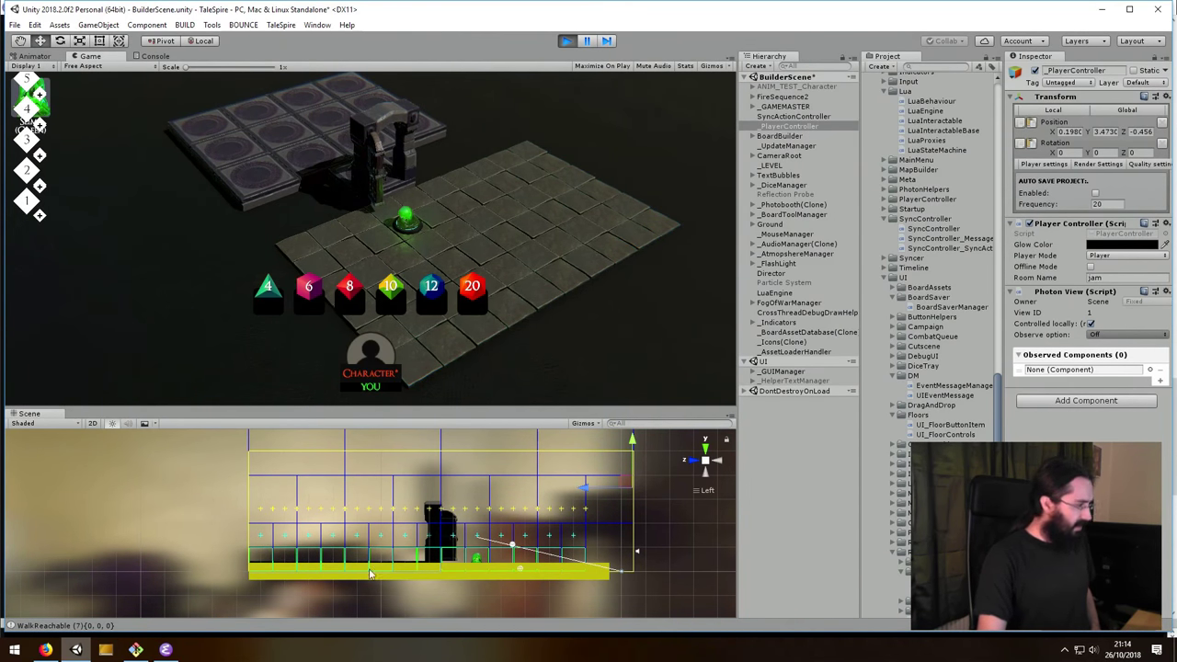
right_drag(319, 132, 266, 110)
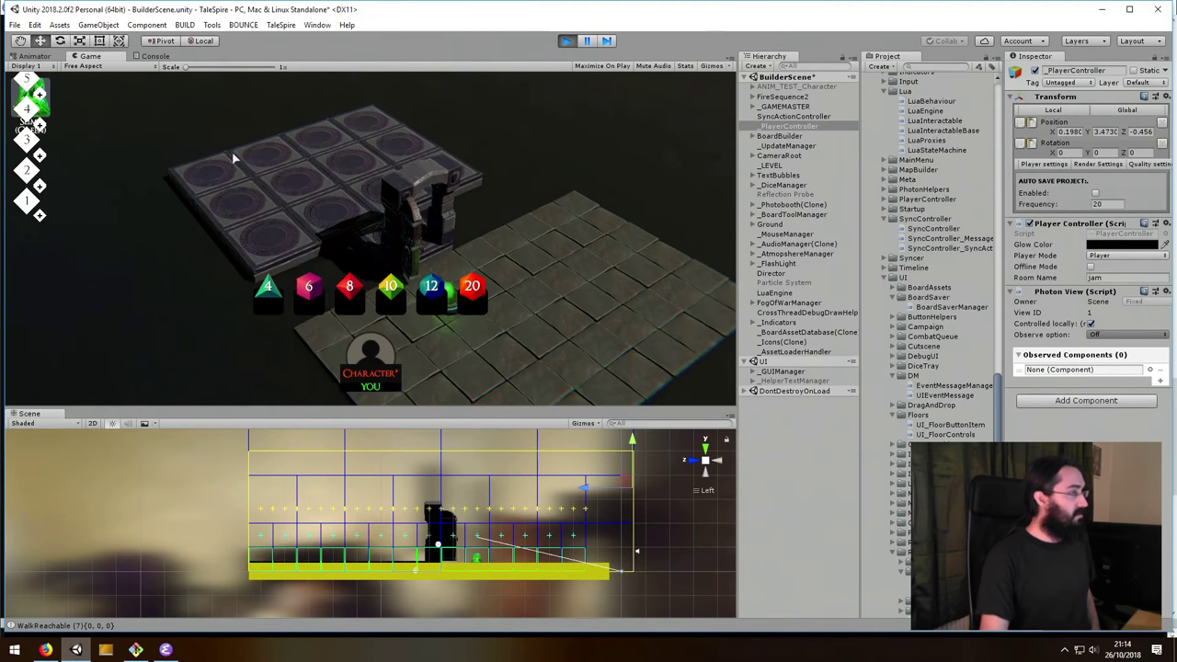
right_drag(594, 294, 372, 143)
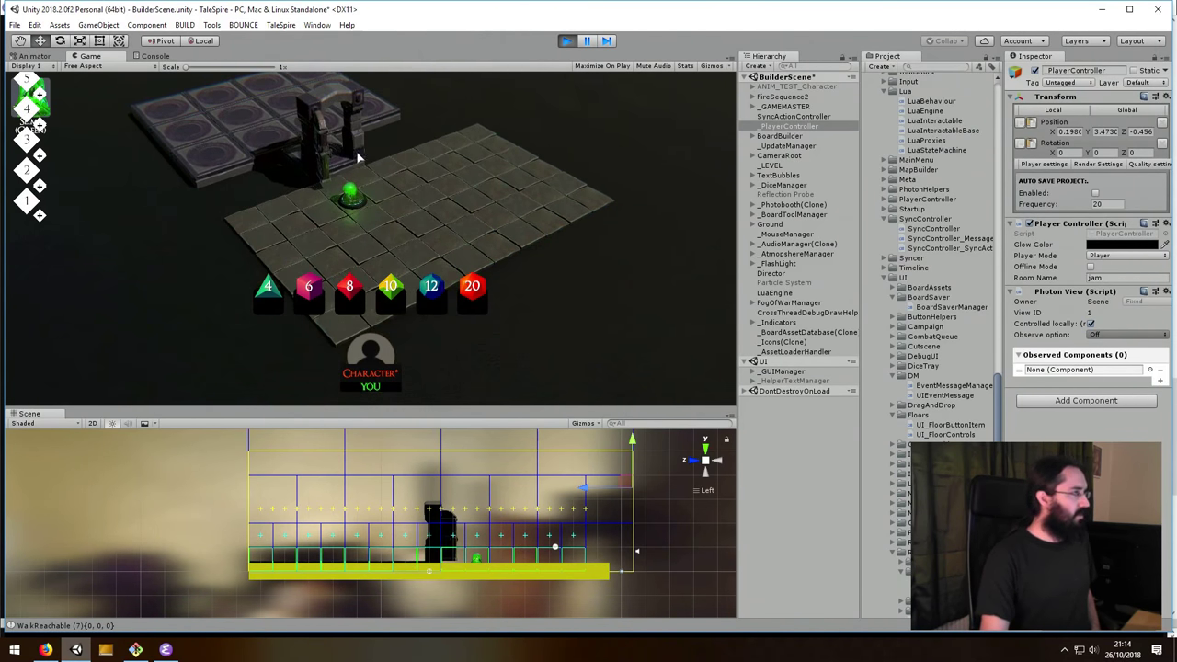
right_drag(411, 188, 551, 257)
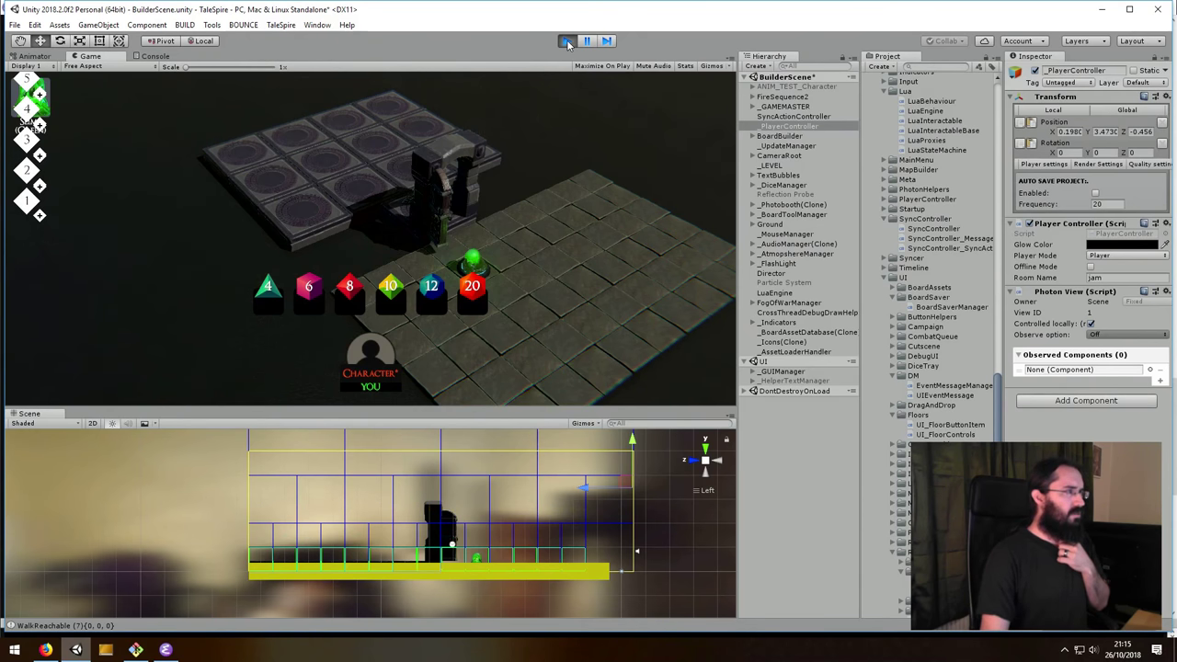
- Restart the game in the editor and load the BOX board
click(567, 41)
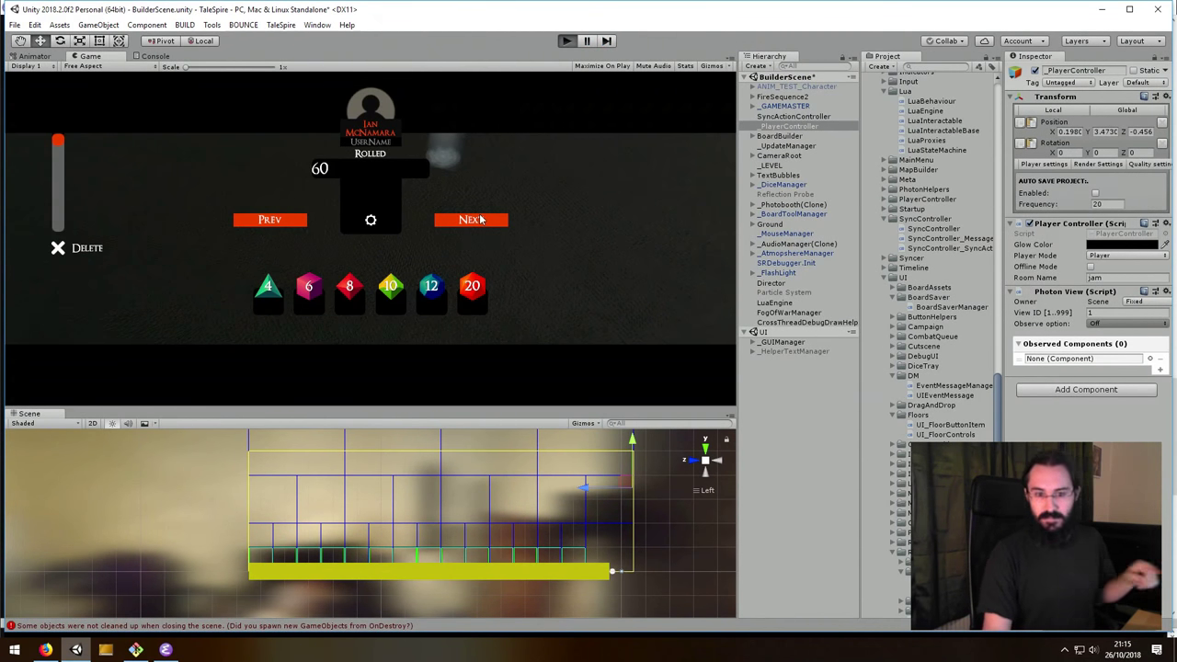
key(ctrl+p)
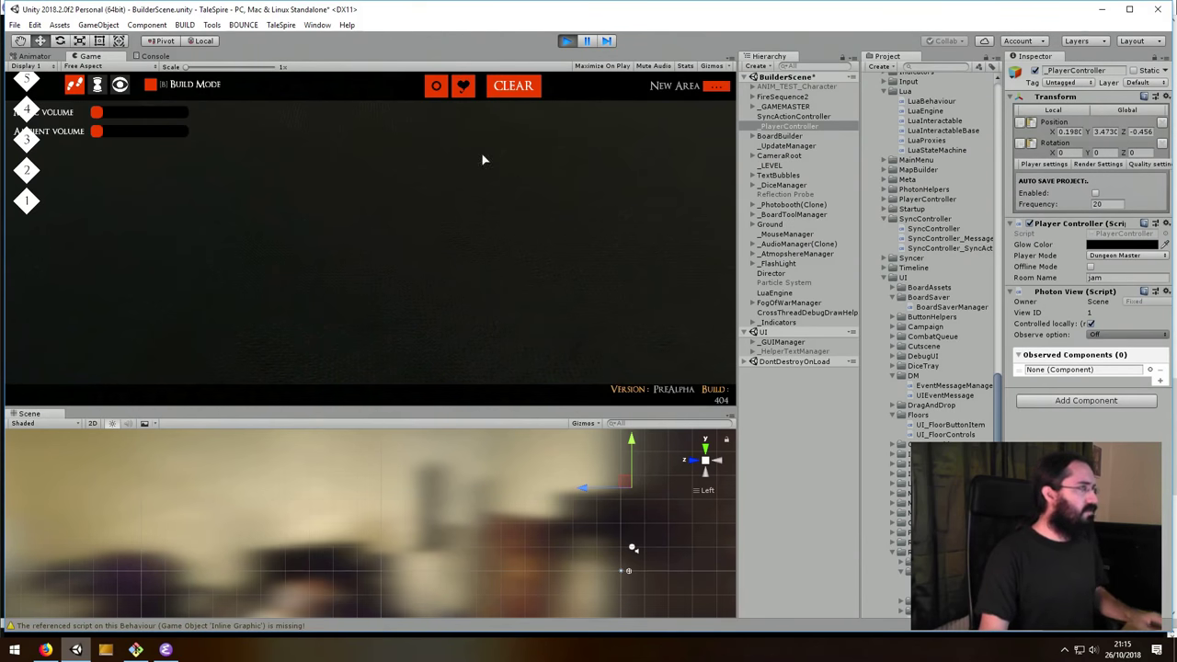
click(437, 85)
click(468, 177)
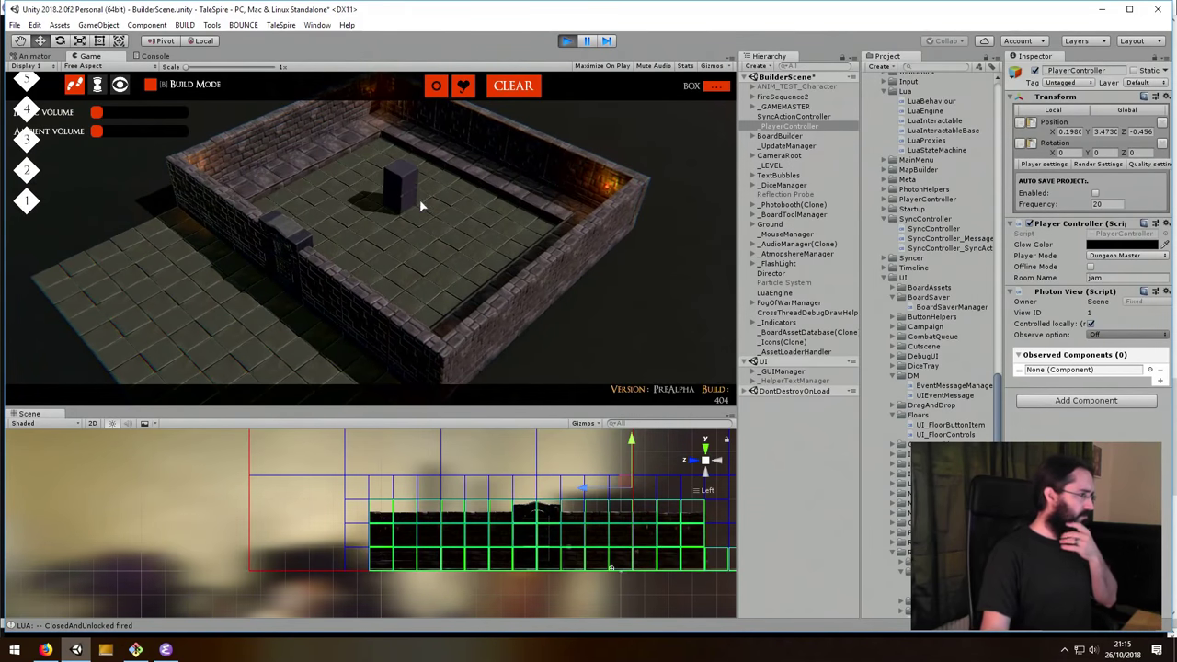
- Enable Build Mode, place a fire element creature on top of the pillar in the walled room, and give it player permission
click(197, 84)
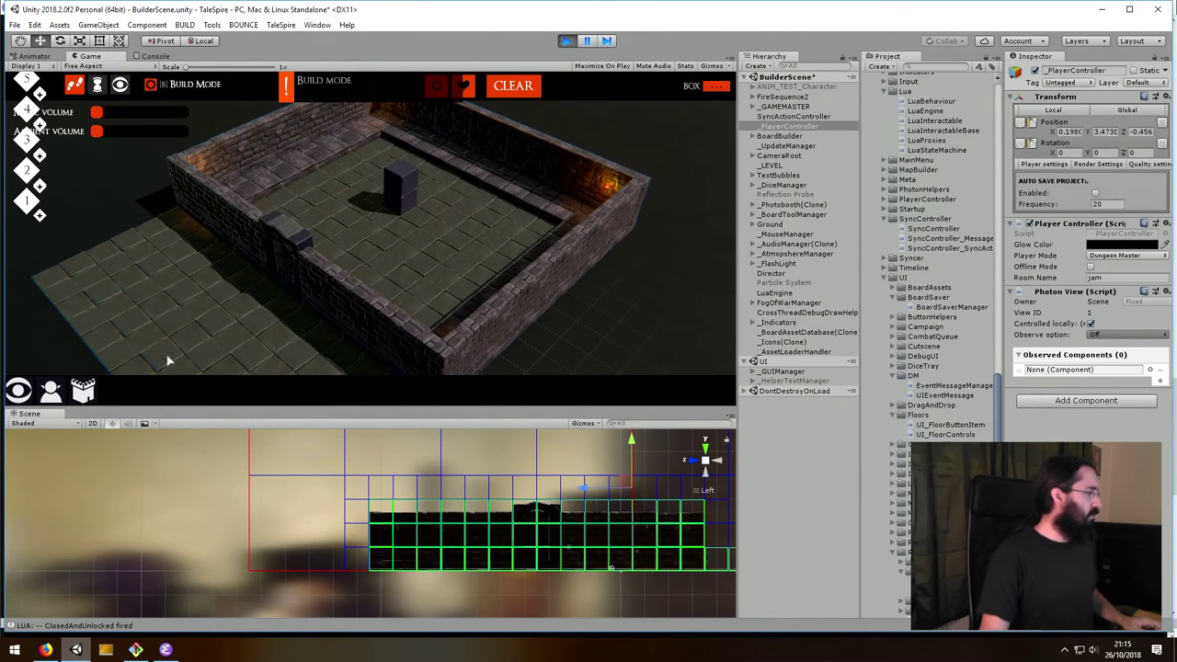
click(51, 329)
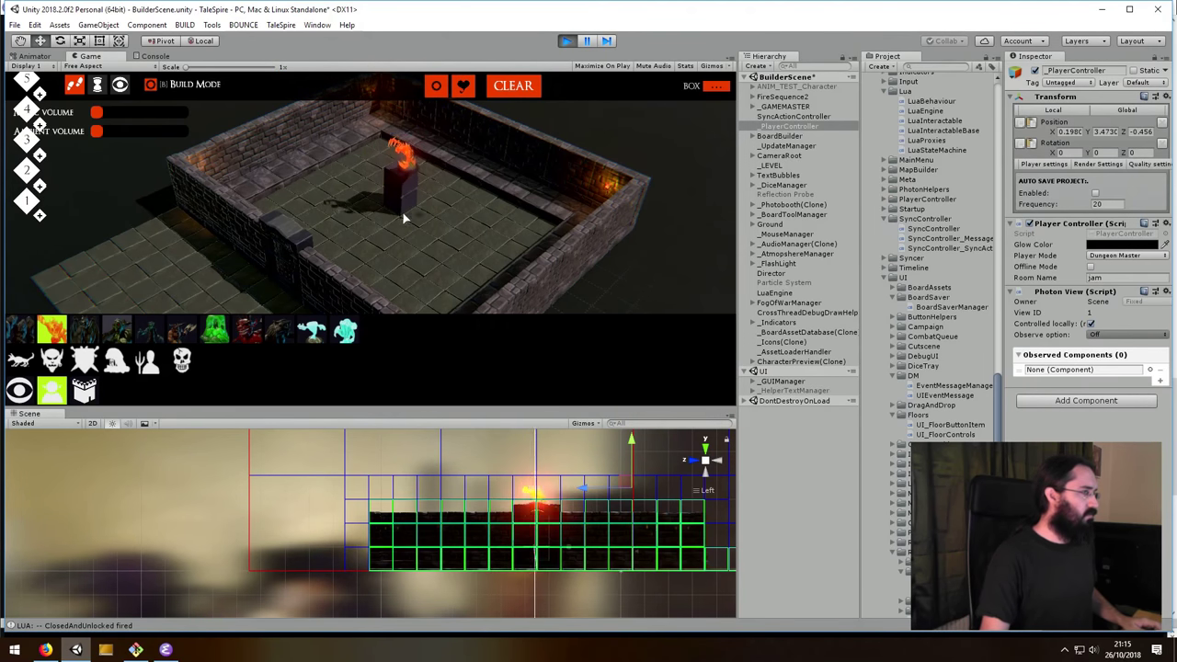
click(401, 167)
right_click(401, 168)
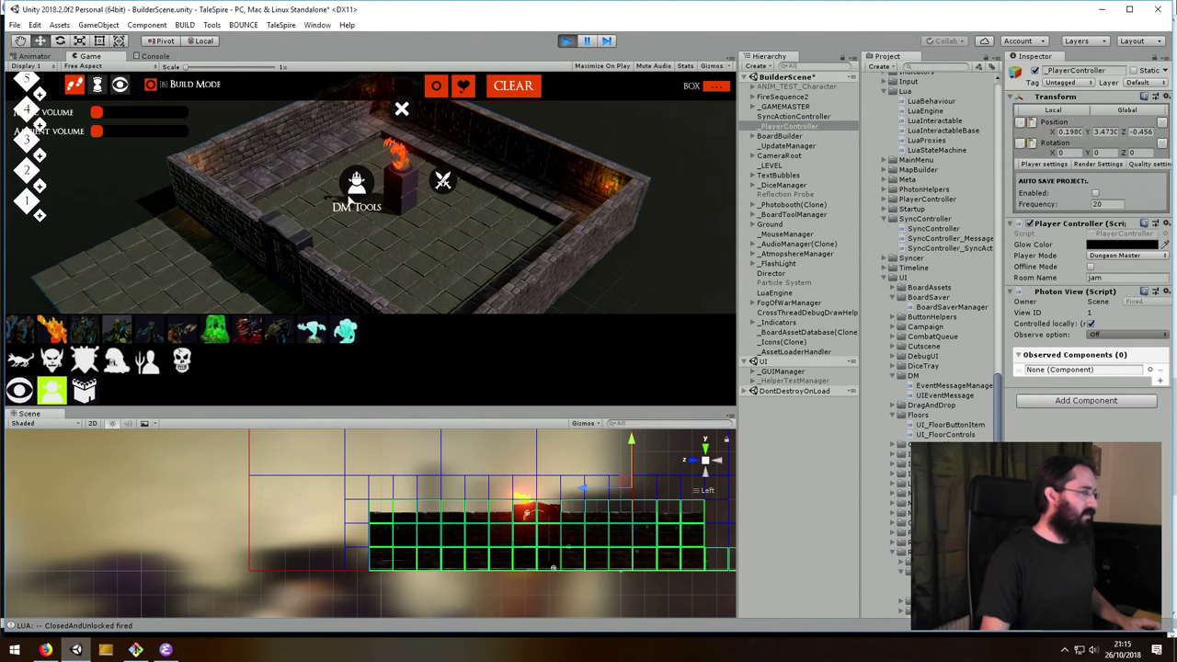
click(337, 205)
- Examine in player mode which parts of the board the fire element sees from the pillar, and return to Dungeon Master mode
right_drag(431, 279, 543, 249)
key(b)
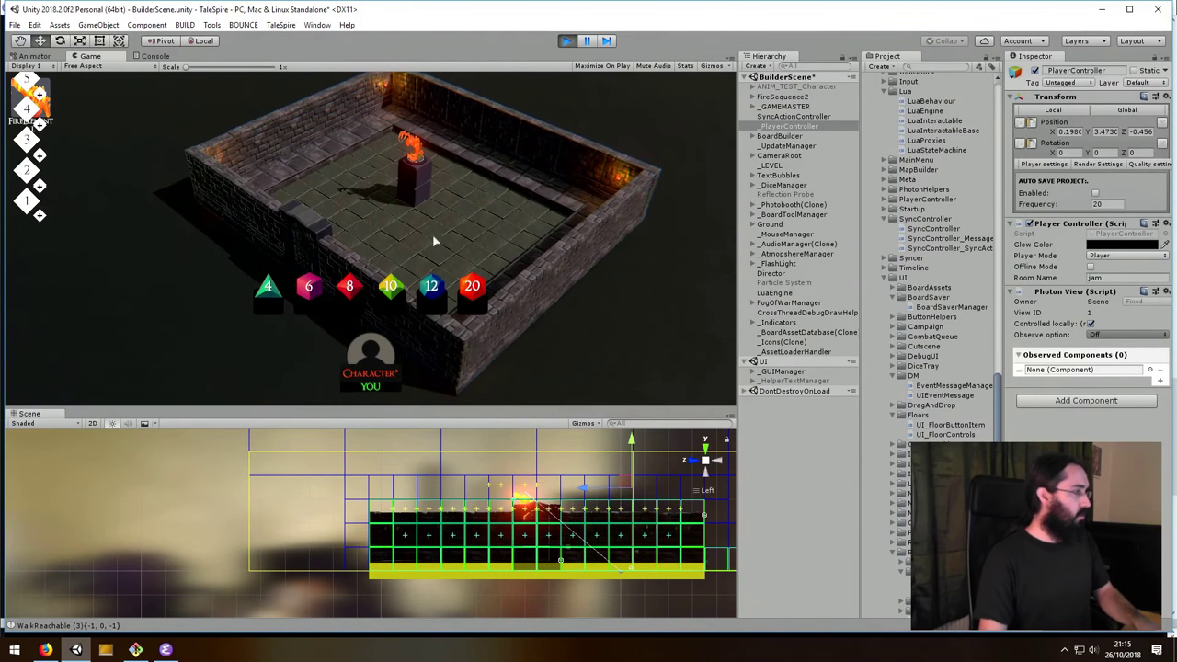
right_drag(412, 249, 370, 205)
key(b)
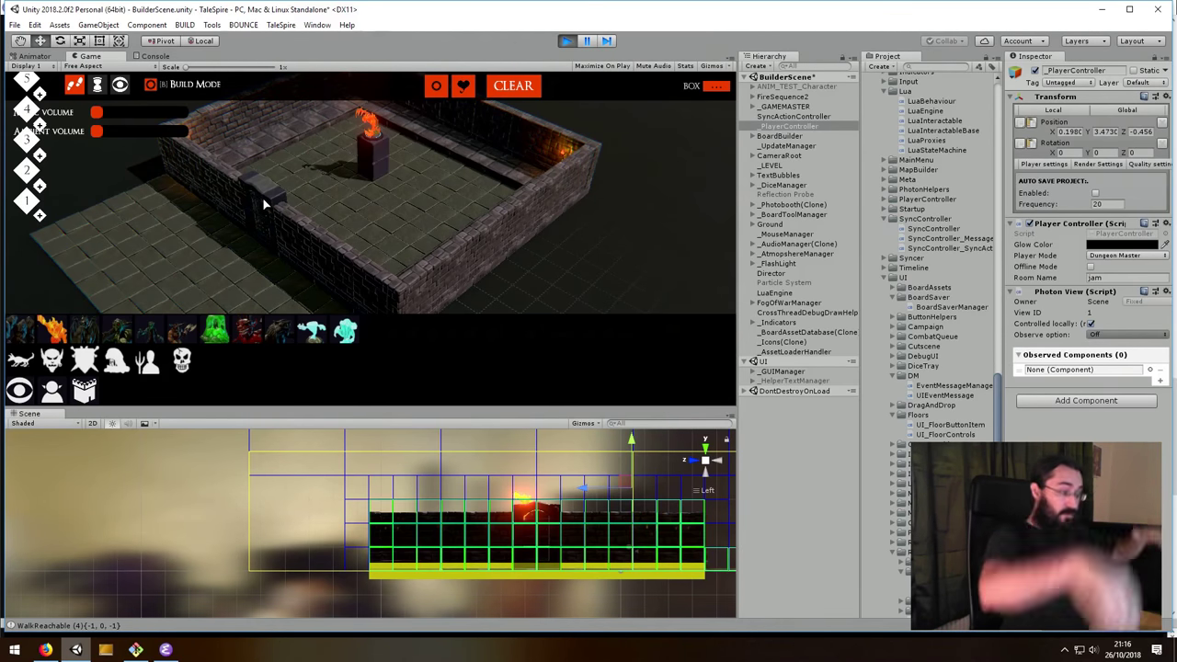
- Examine the partition boxes around the walled room and outer floor in the Scene view, seen straight from the back
key(q)
drag(586, 489, 500, 489)
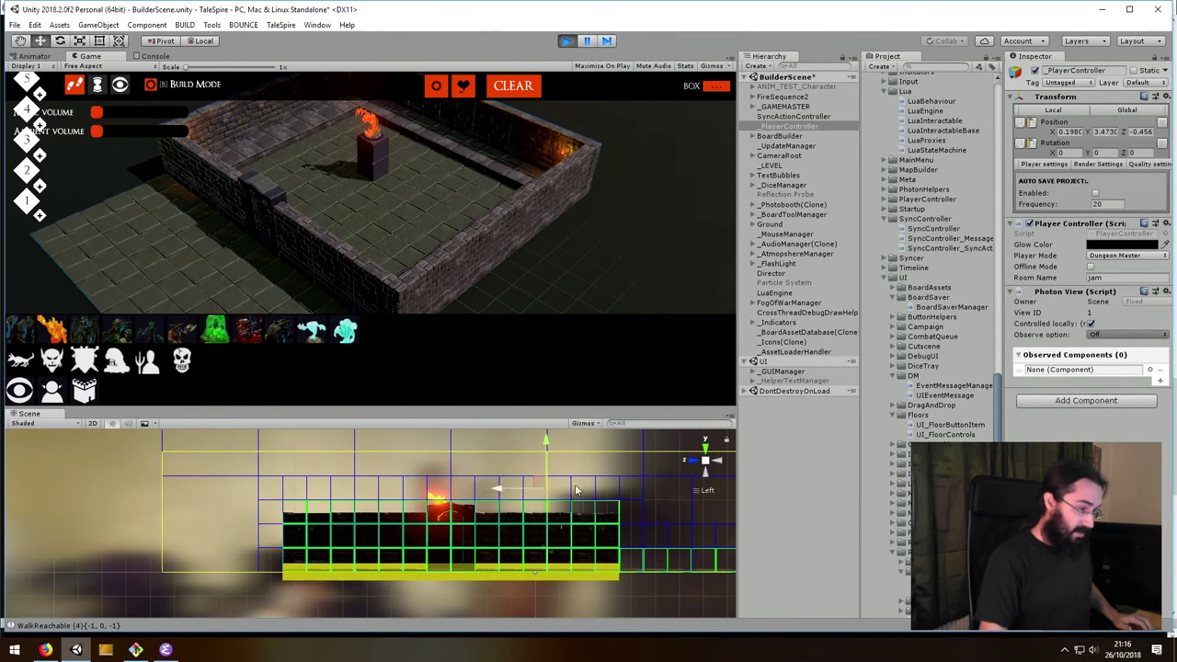
click(719, 464)
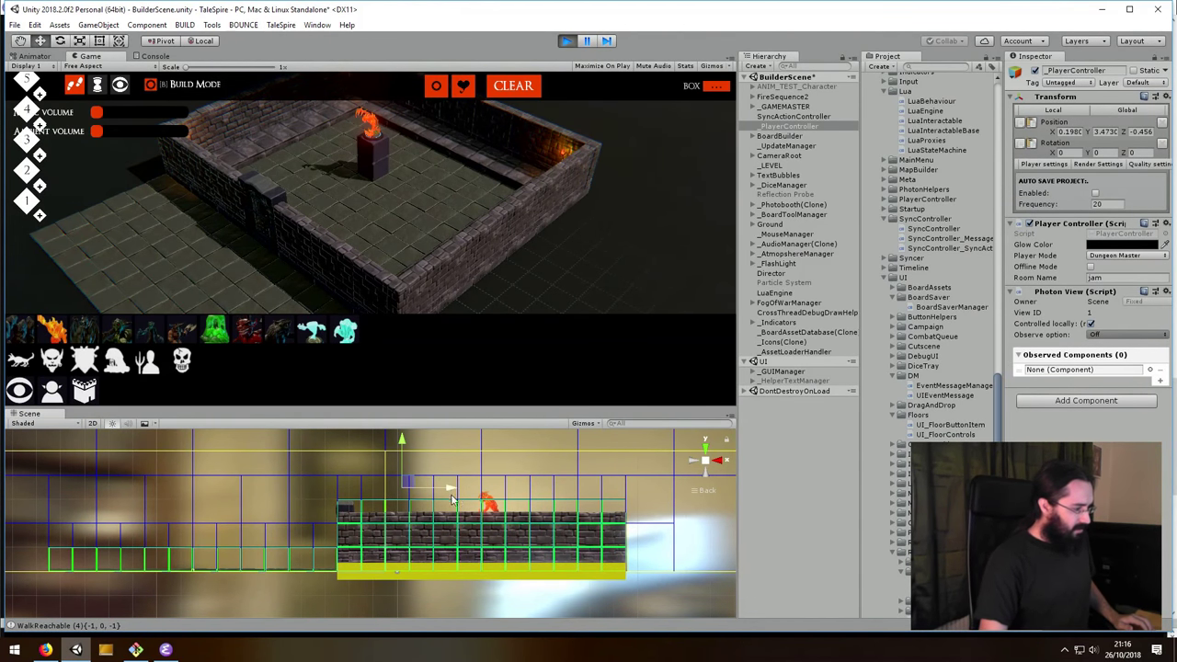
middle_drag(498, 493, 656, 492)
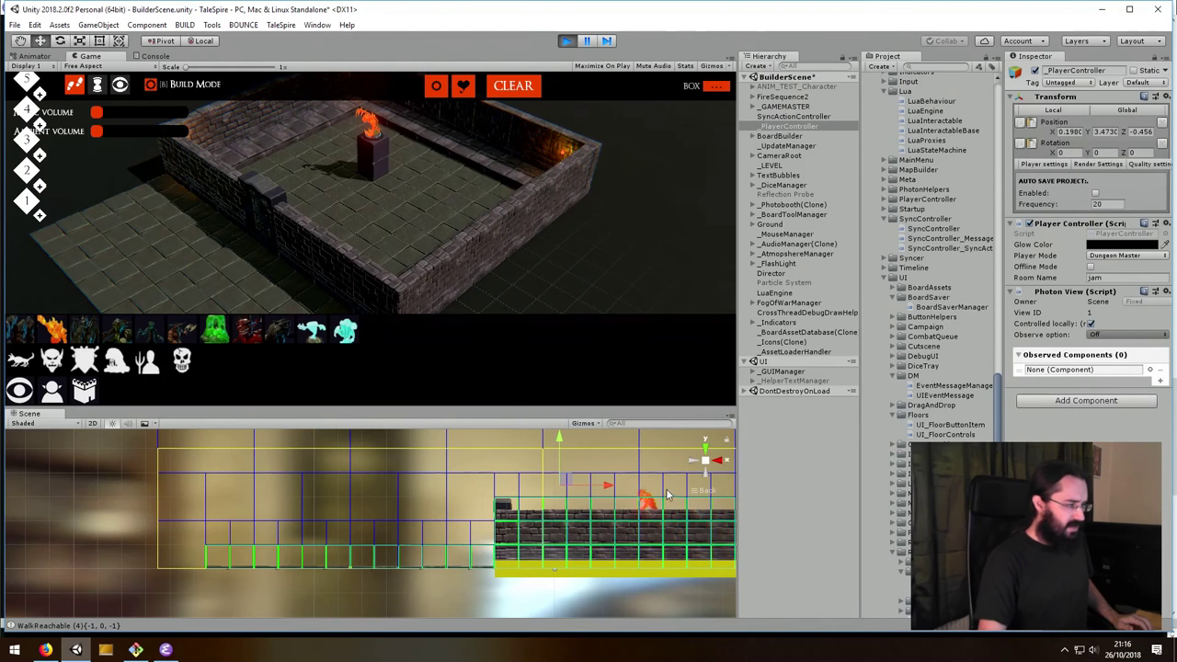
middle_drag(662, 504, 584, 518)
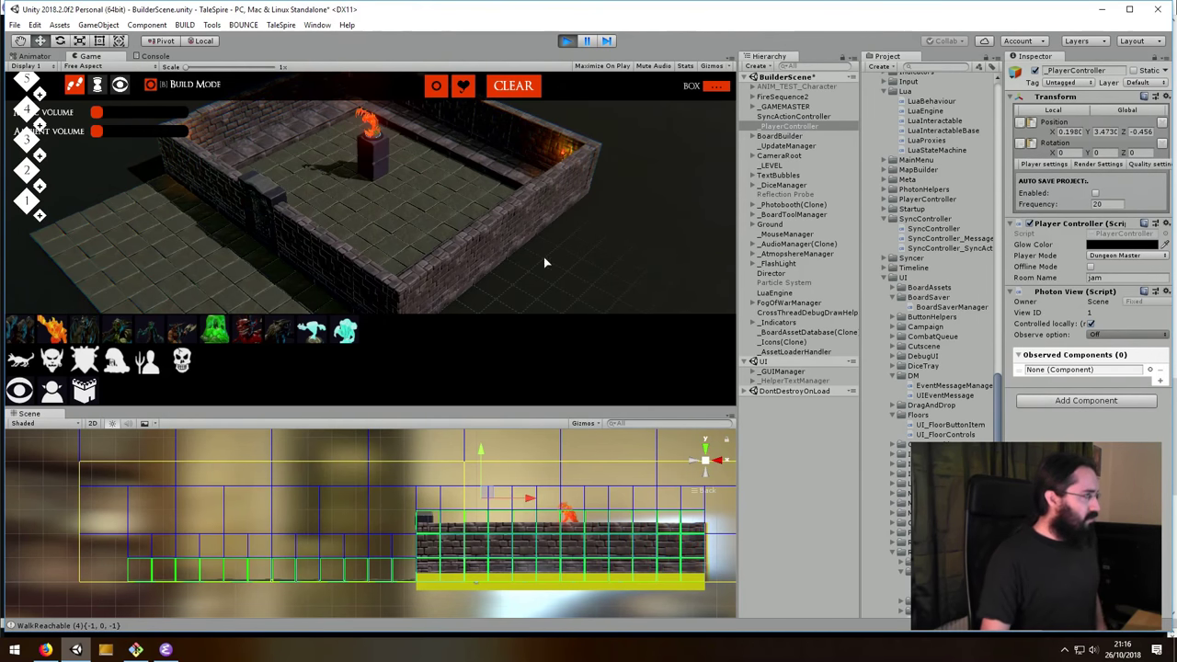
right_drag(392, 197, 354, 162)
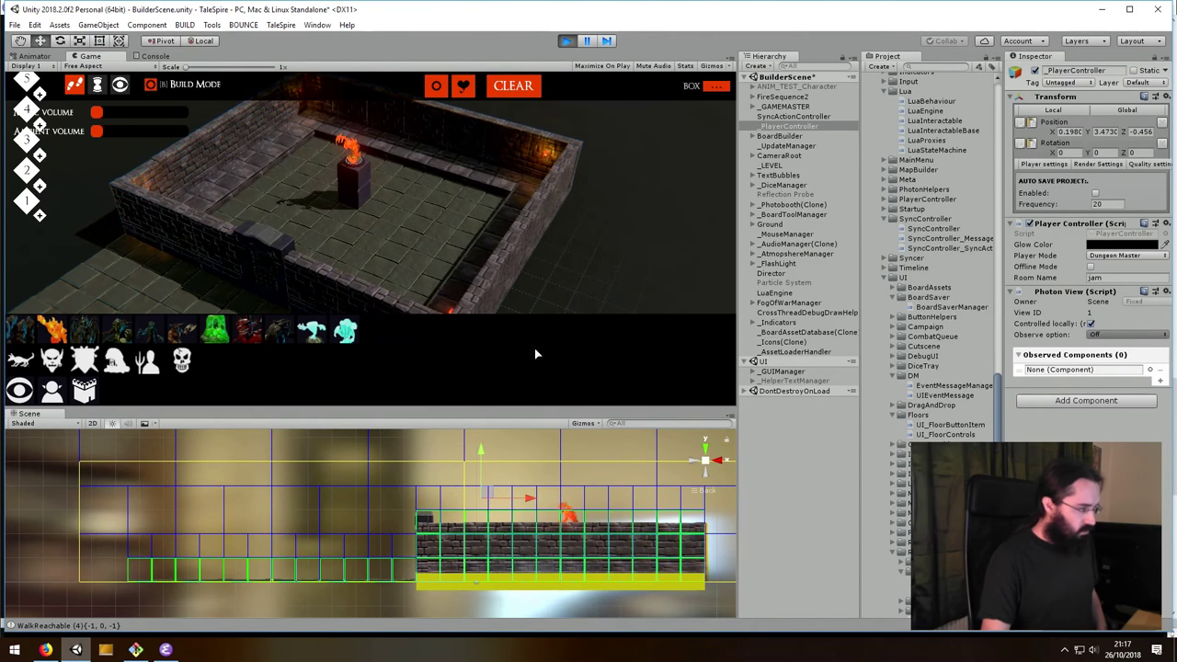
- Compare the back view of the partition boxes with the walled room in player mode, and return to Dungeon Master mode
scroll(605, 533, down, 3)
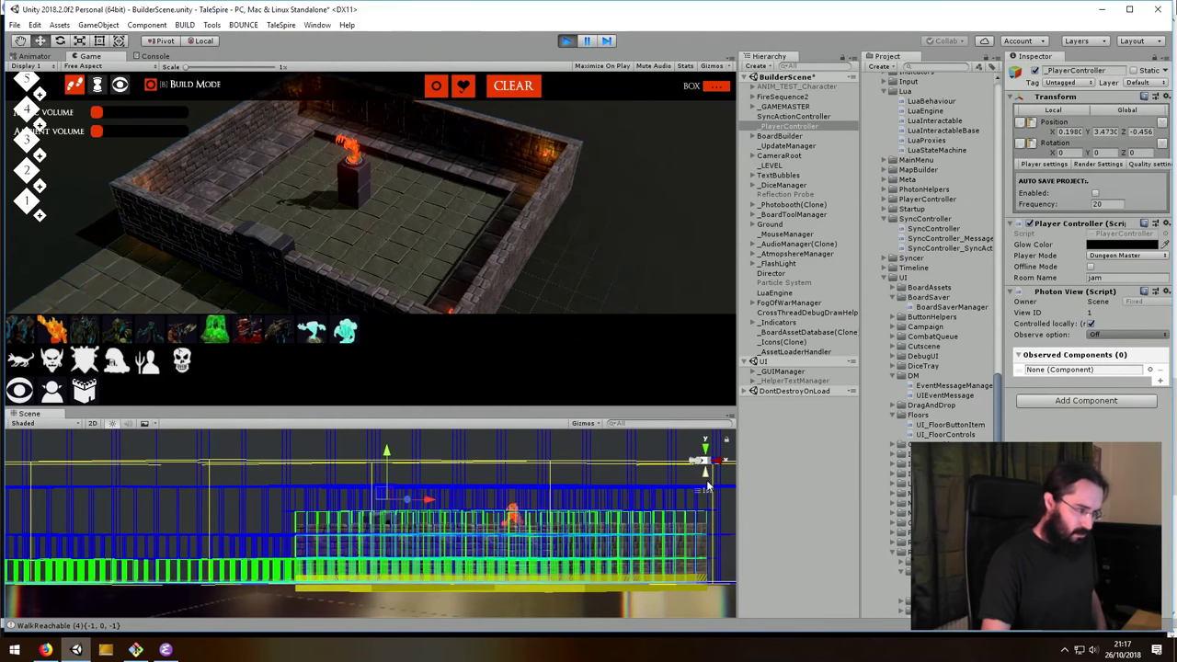
click(698, 464)
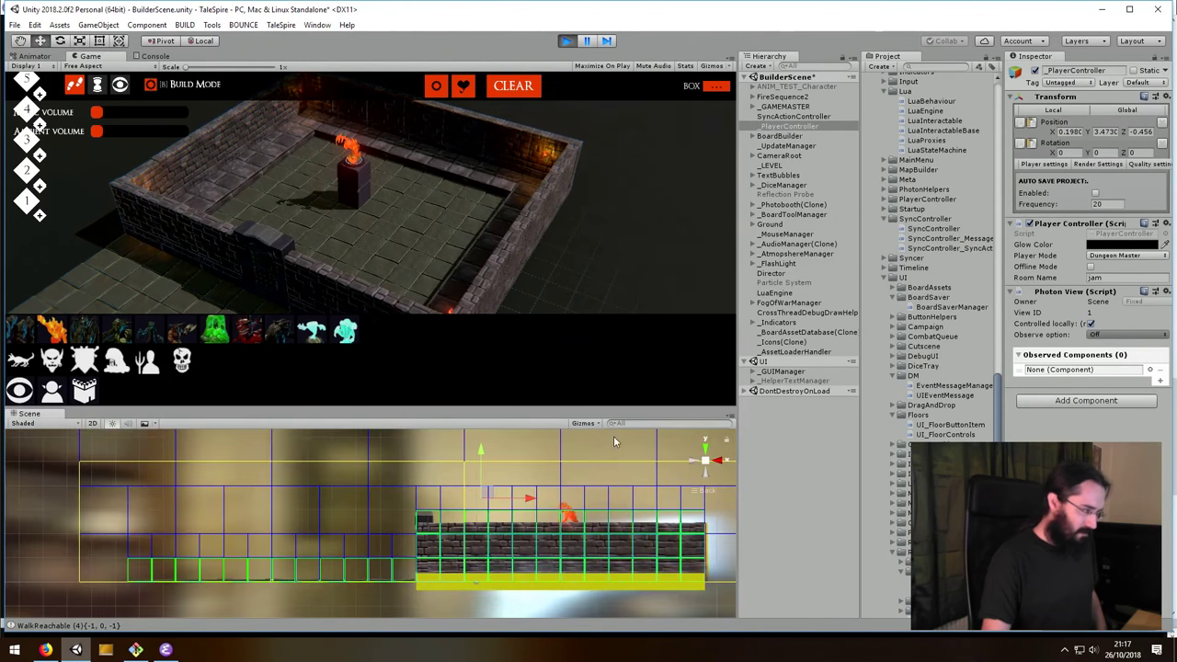
middle_drag(614, 480, 549, 470)
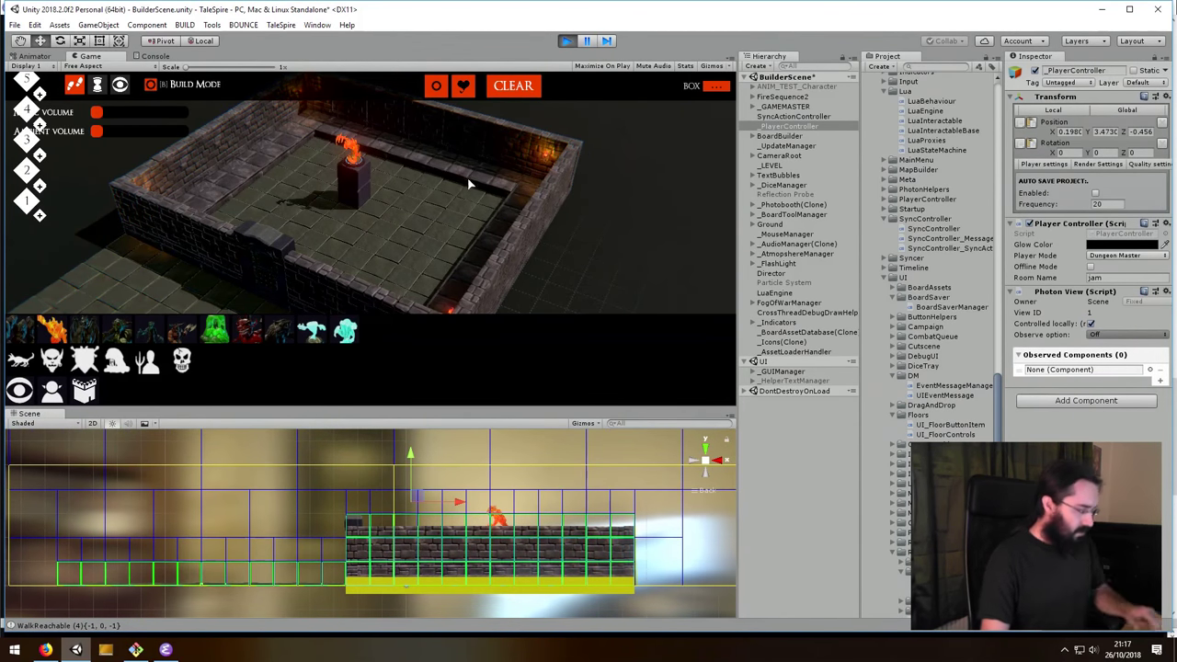
key(b)
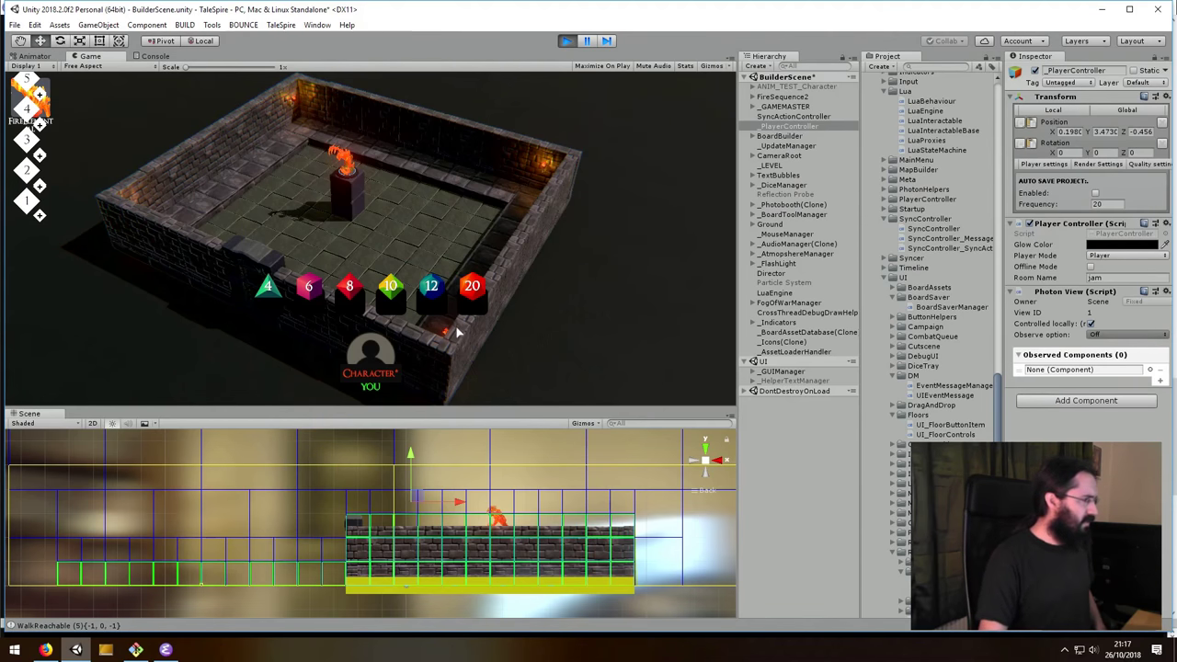
key(b)
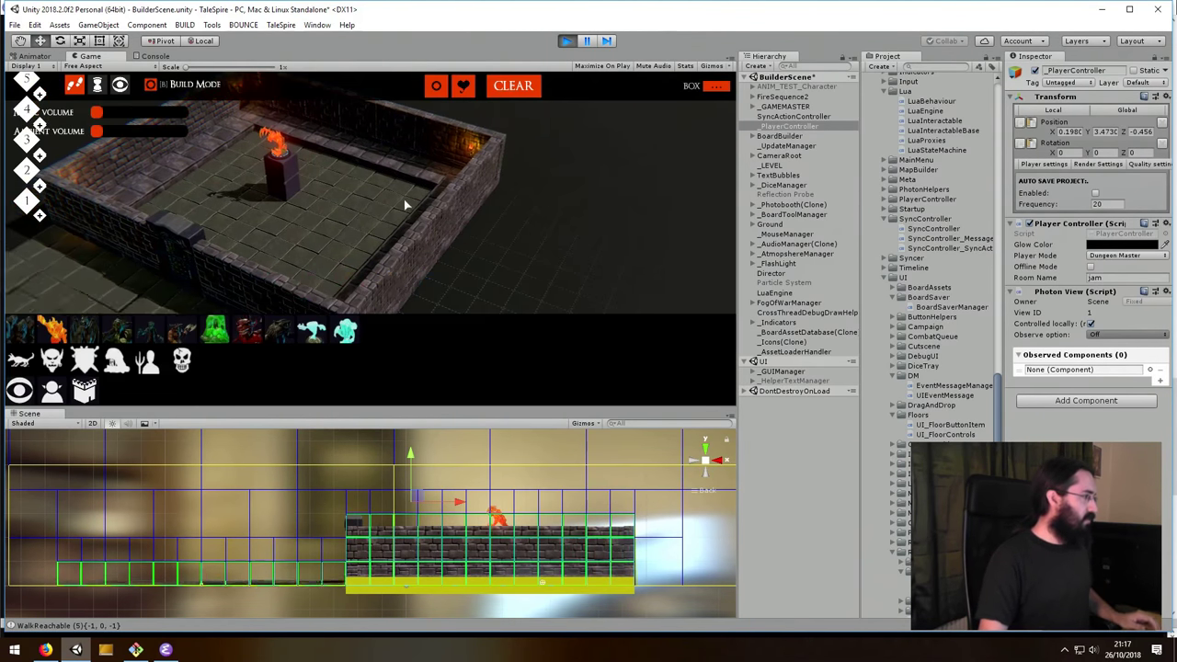
- Build a stepped stack of dark stone blocks on the walled room's floor, between the doorway and the near corner
right_drag(404, 204, 486, 223)
click(83, 390)
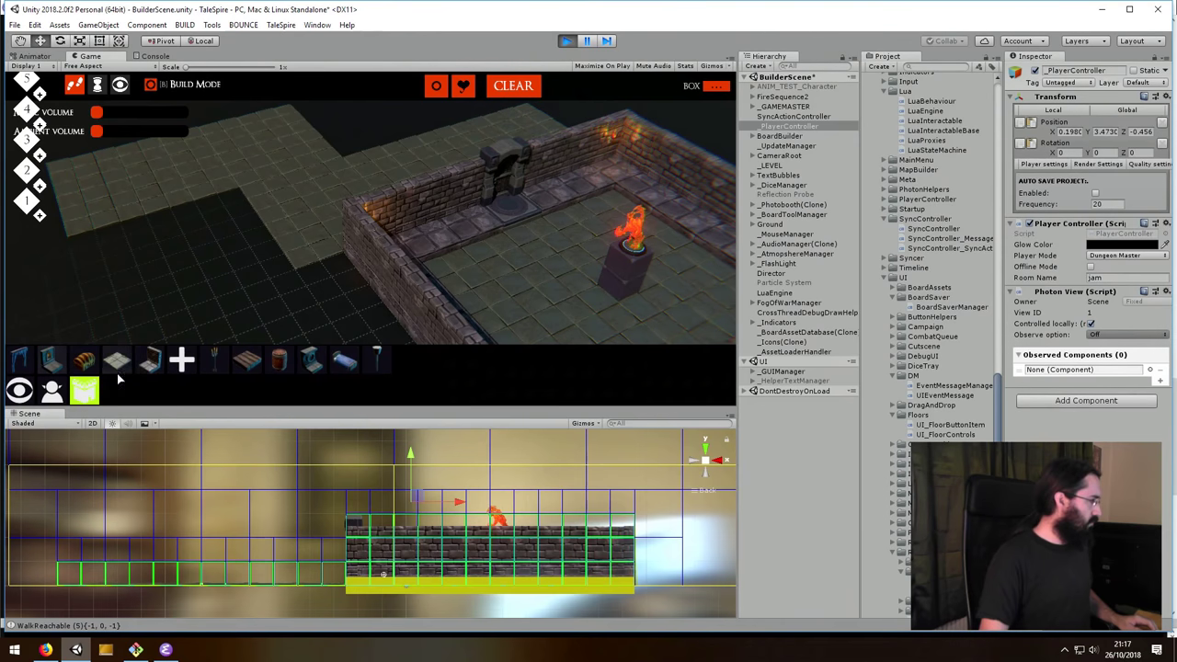
click(53, 359)
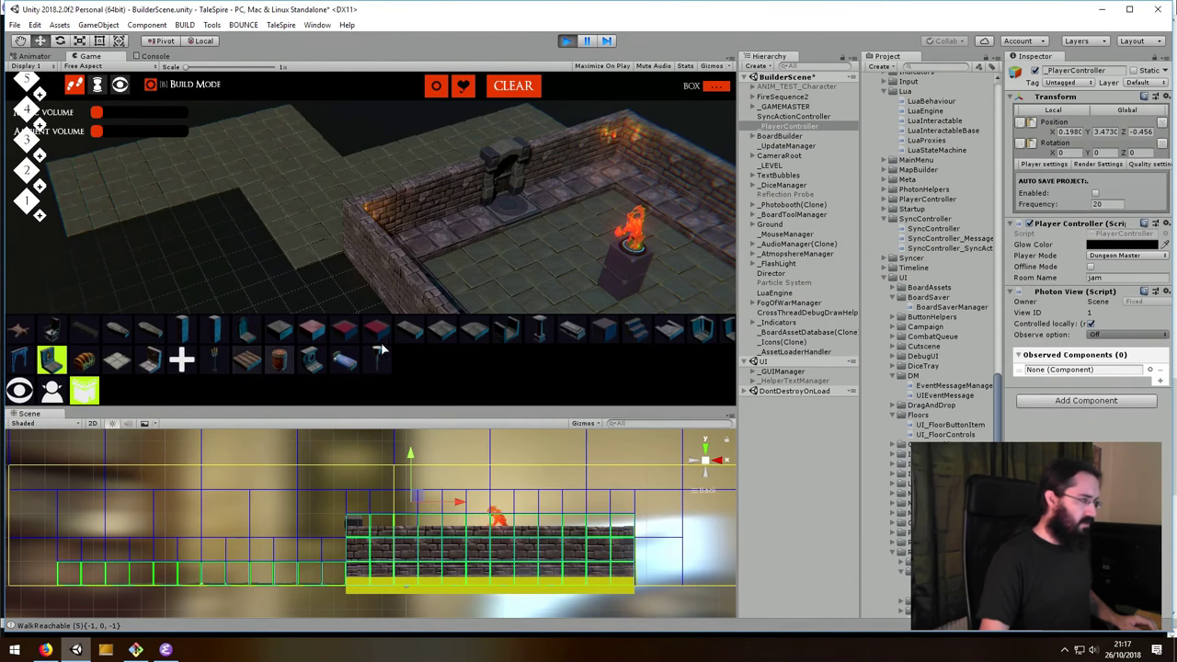
click(602, 331)
click(456, 234)
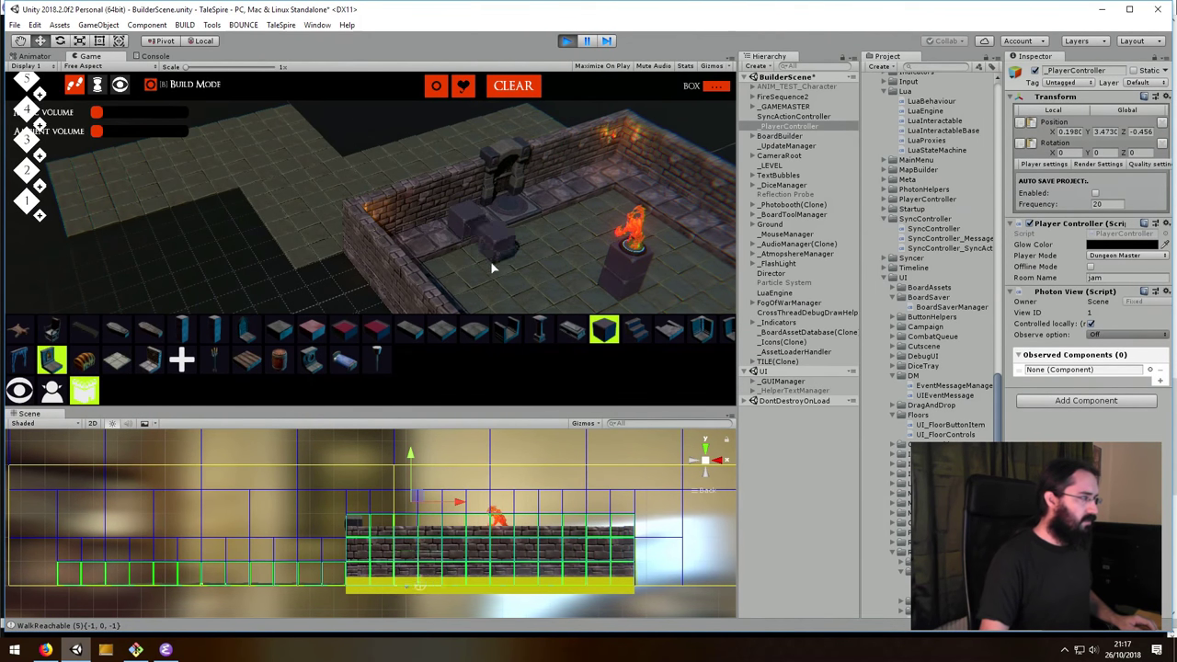
click(495, 266)
click(473, 245)
click(466, 245)
right_click(432, 262)
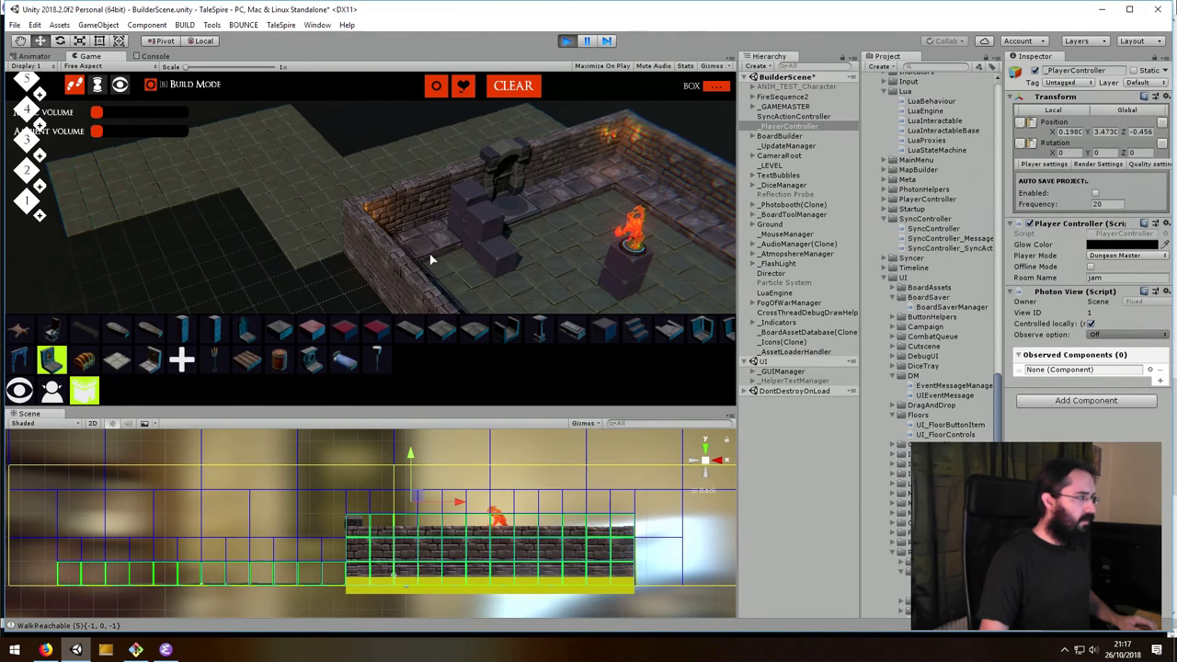
- Examine in player mode which parts of the walled room the fire element sees around the stepped block stack
right_drag(465, 248, 602, 265)
right_drag(472, 153, 531, 224)
key(b)
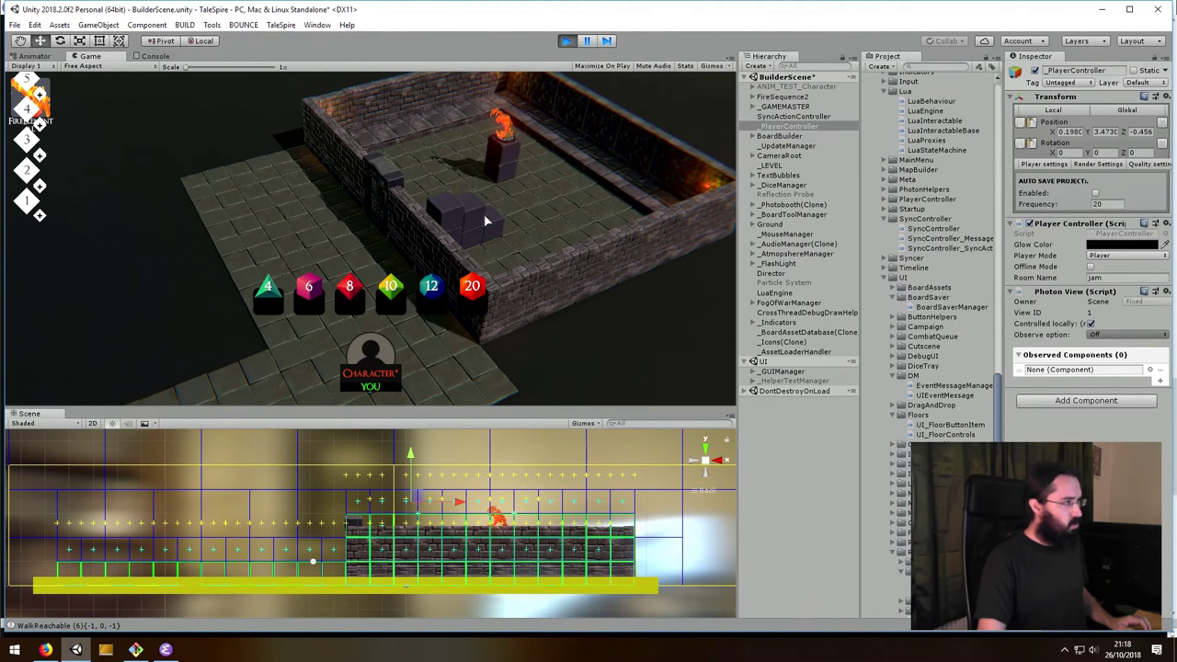
right_drag(400, 244, 358, 220)
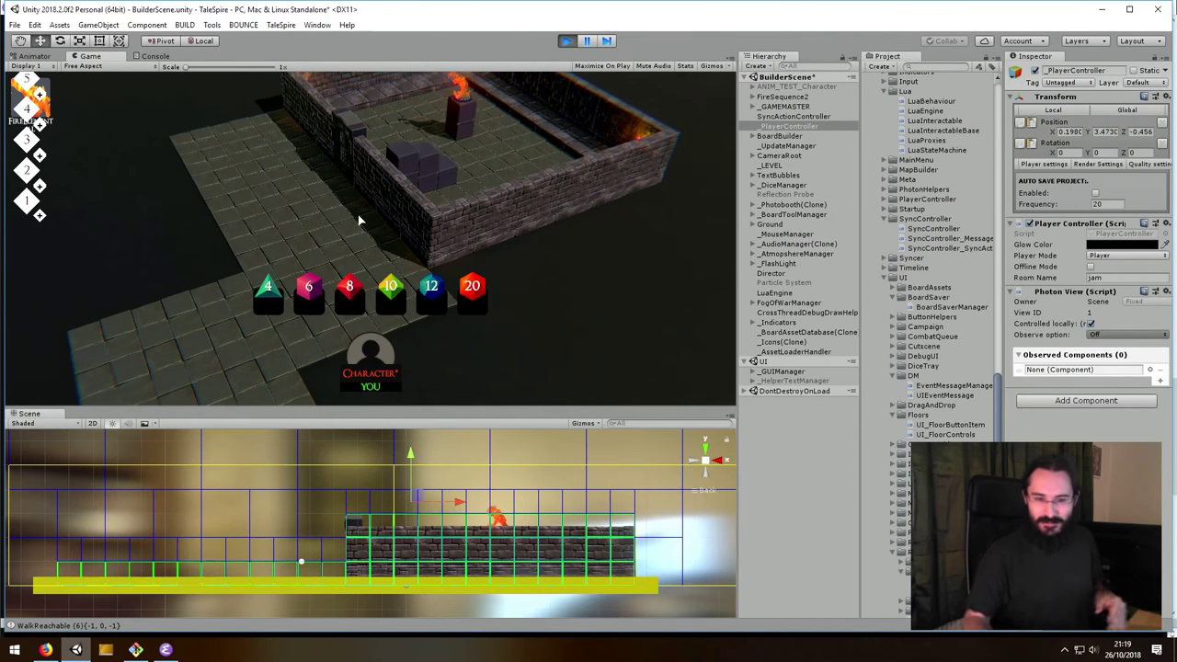
right_drag(480, 196, 598, 407)
right_drag(616, 349, 646, 255)
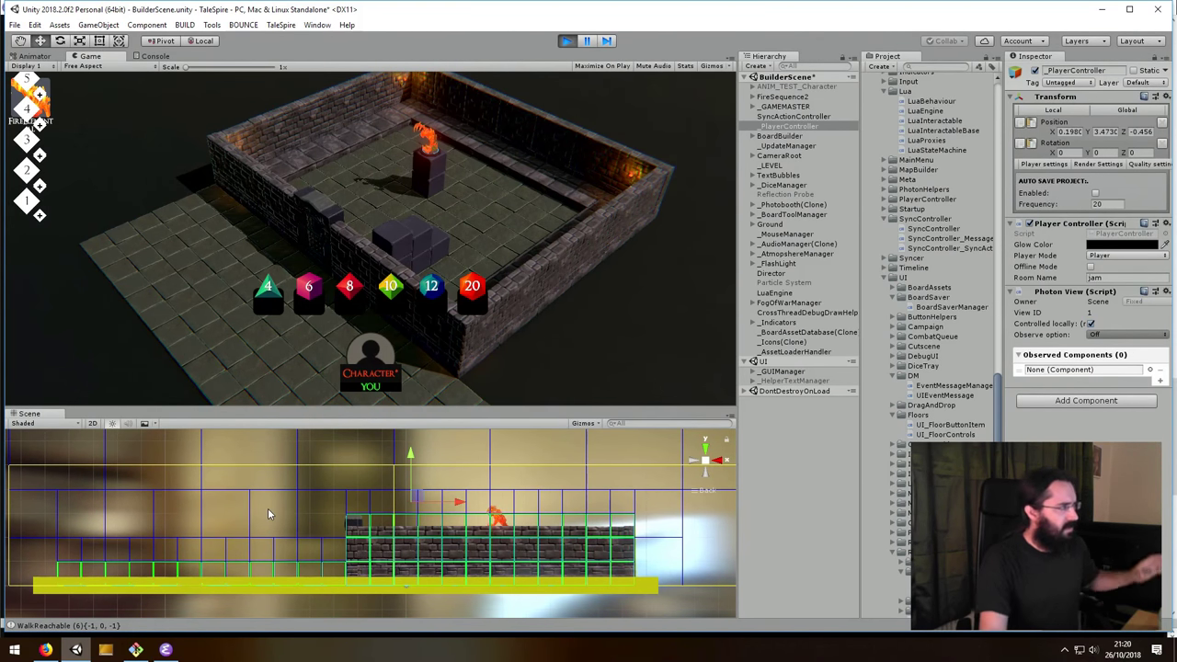
mouse_move(463, 199)
right_down()
mouse_move(473, 235)
mouse_move(474, 212)
right_up()
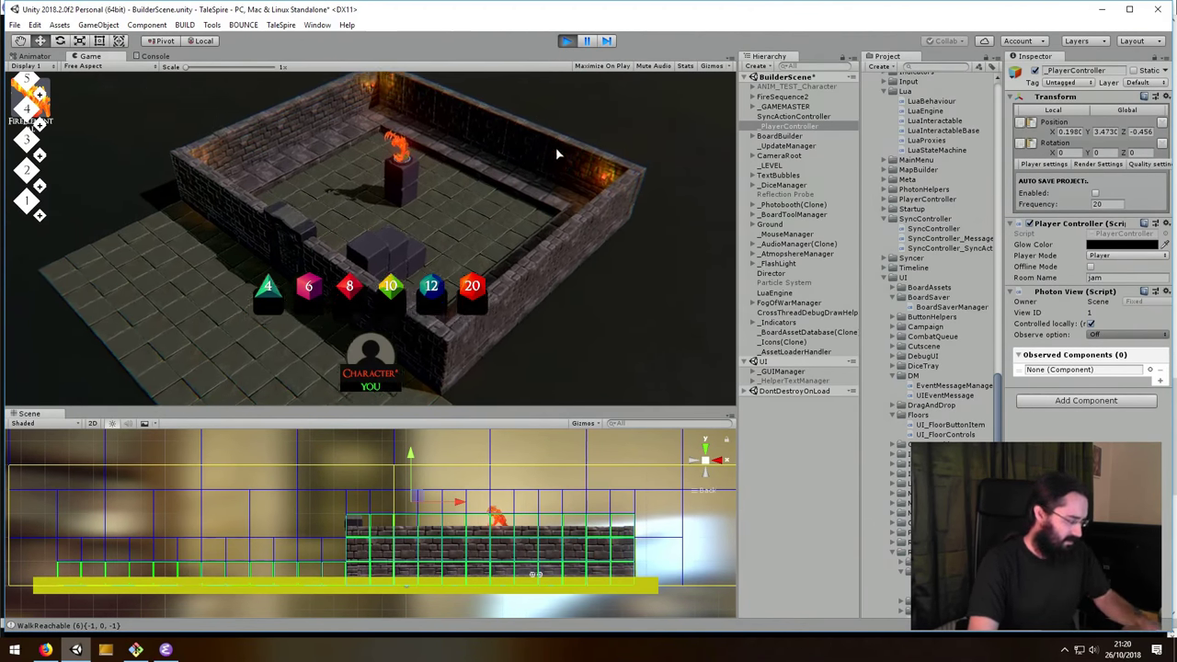
- Return to Dungeon Master mode and load the saved JAIL board
key(b)
click(462, 84)
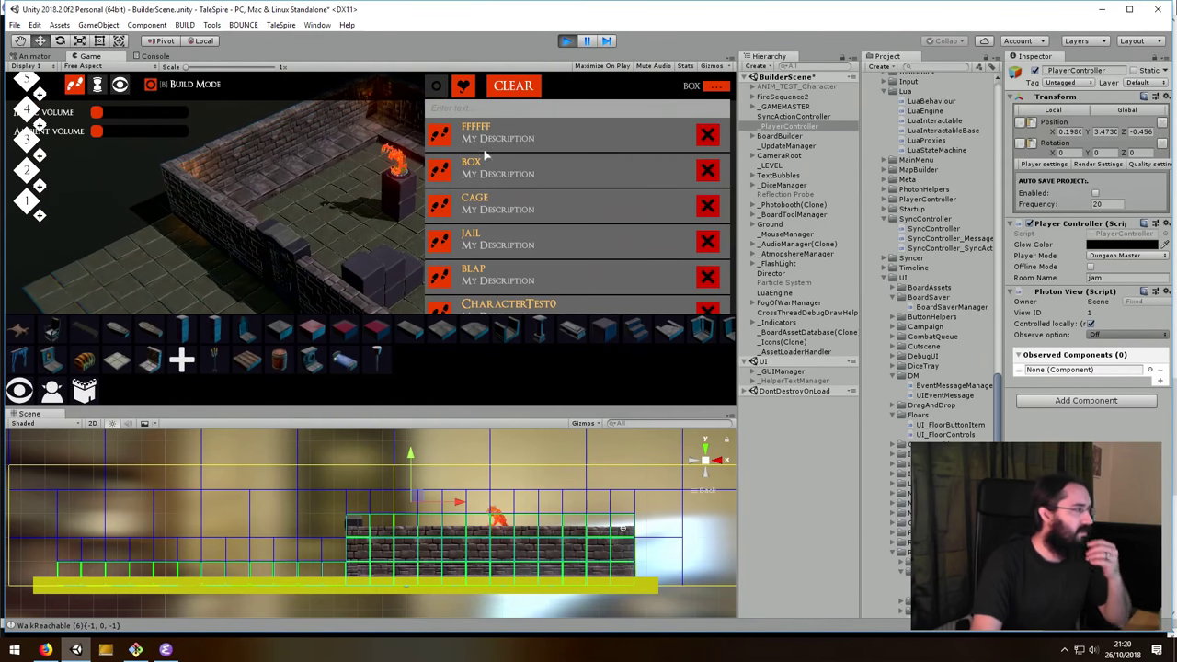
click(441, 241)
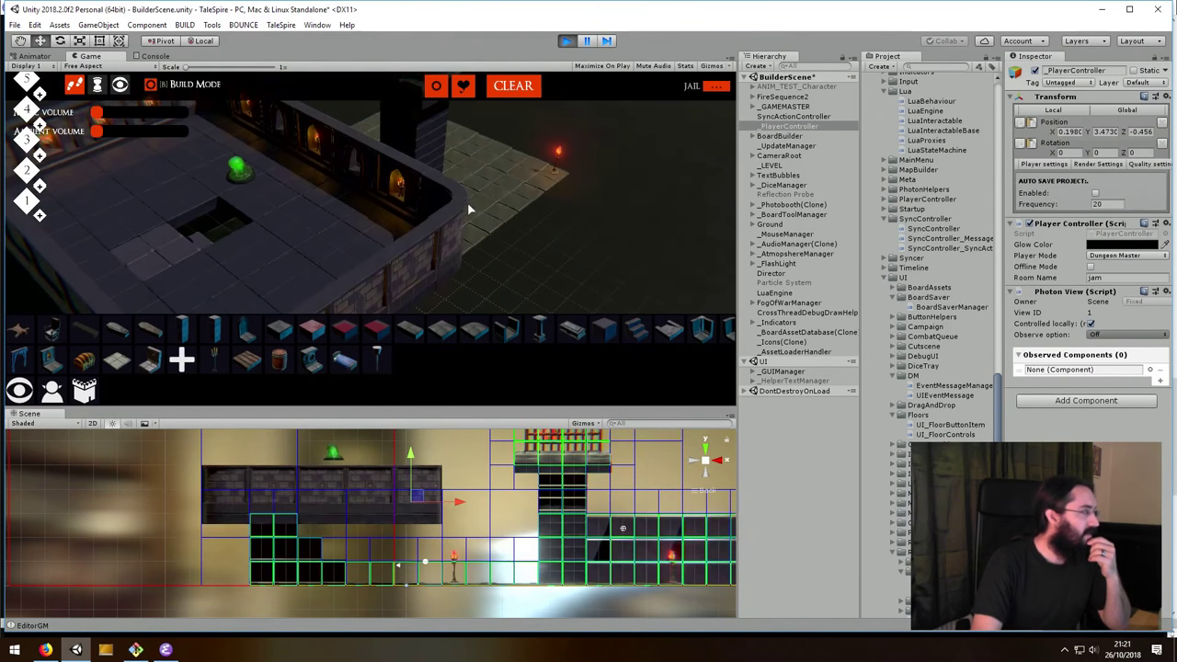
- Move the green slime across the raised room's floor to a spot beside the floor opening
right_drag(374, 233, 425, 260)
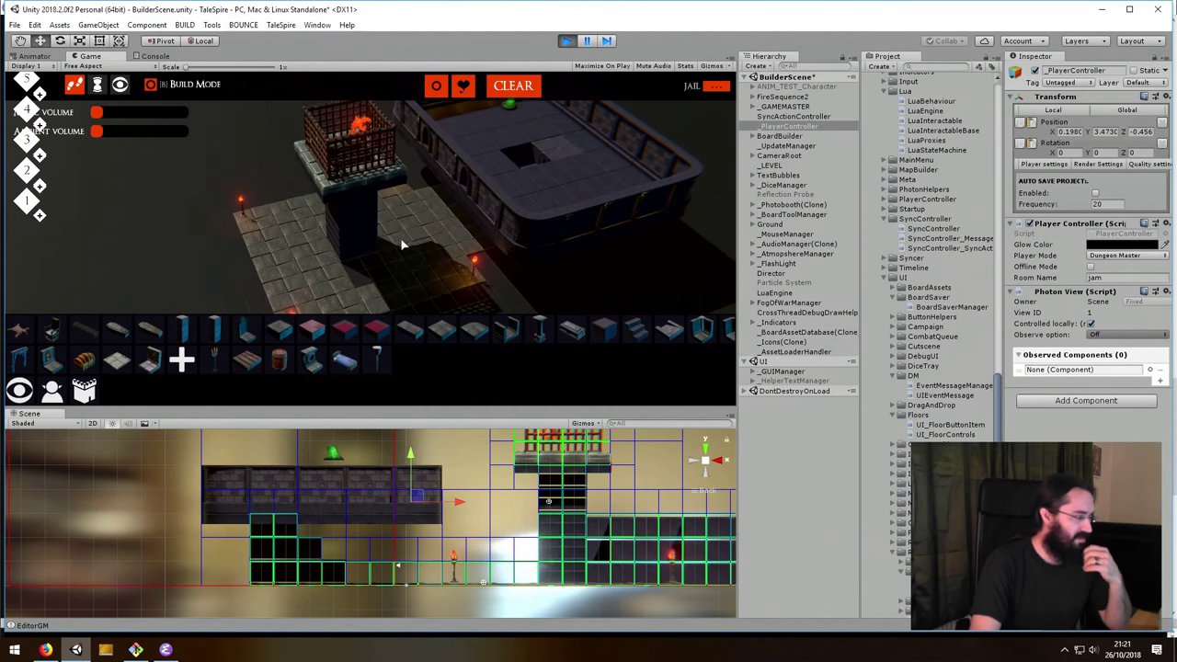
mouse_move(438, 220)
right_down()
mouse_move(395, 230)
mouse_move(444, 225)
right_up()
drag(521, 110, 575, 168)
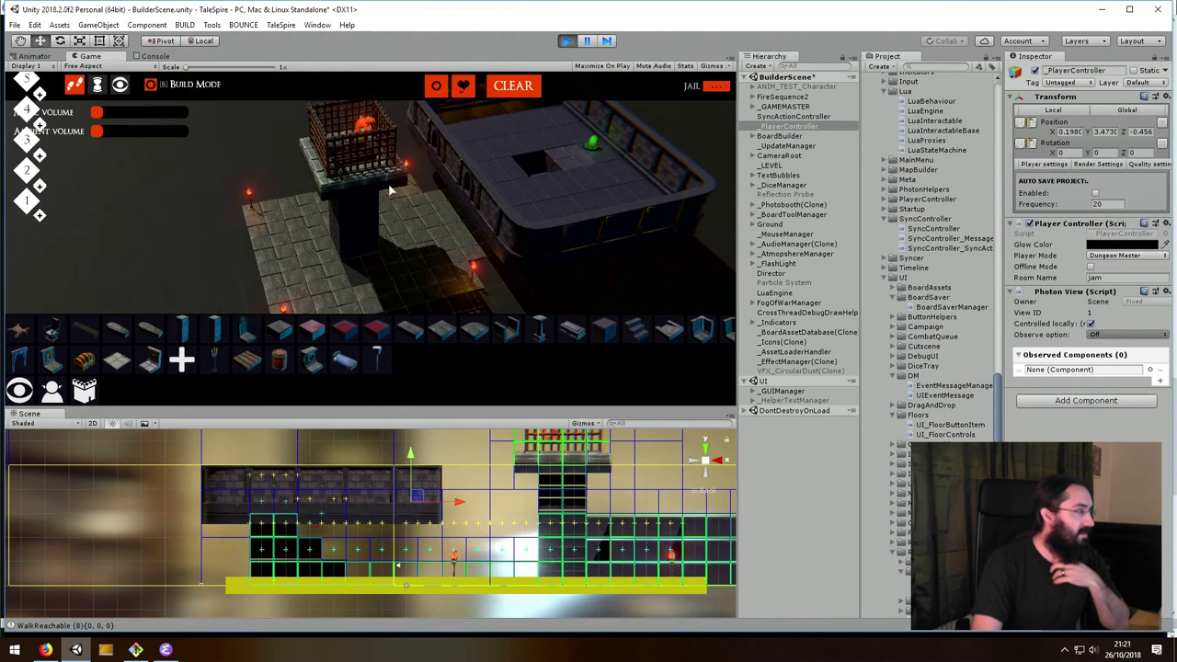
- Examine the block lattice, the caged fire element and the raised room, hiding the upper floor and showing it again
right_drag(408, 287, 365, 237)
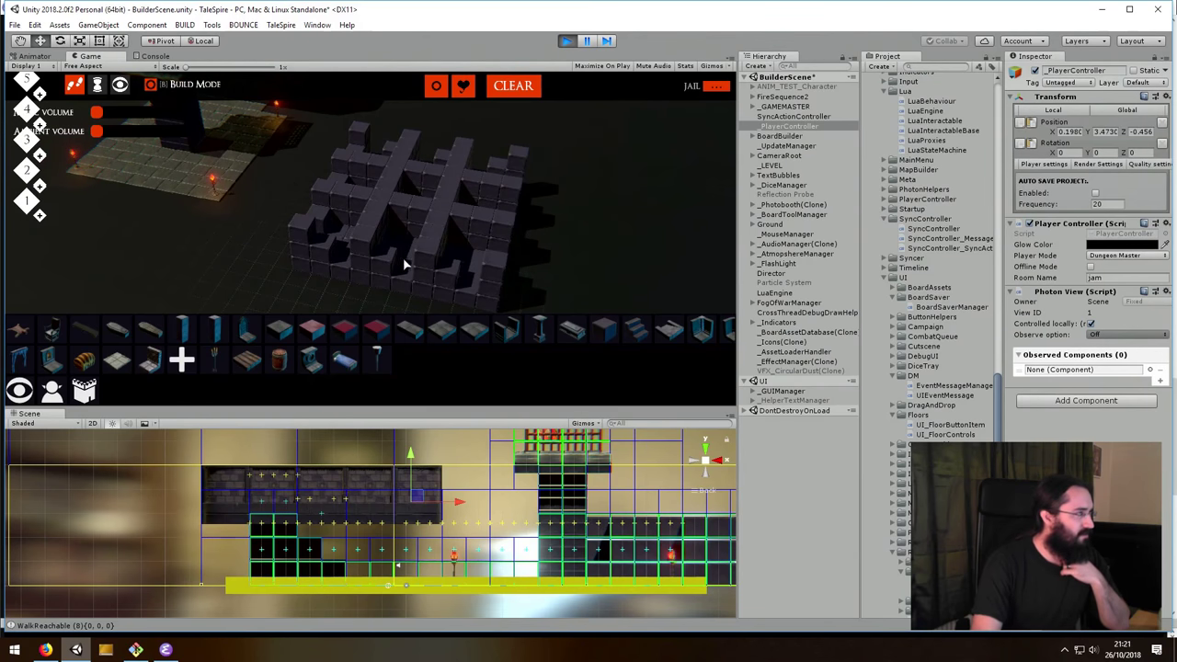
right_drag(371, 189, 444, 243)
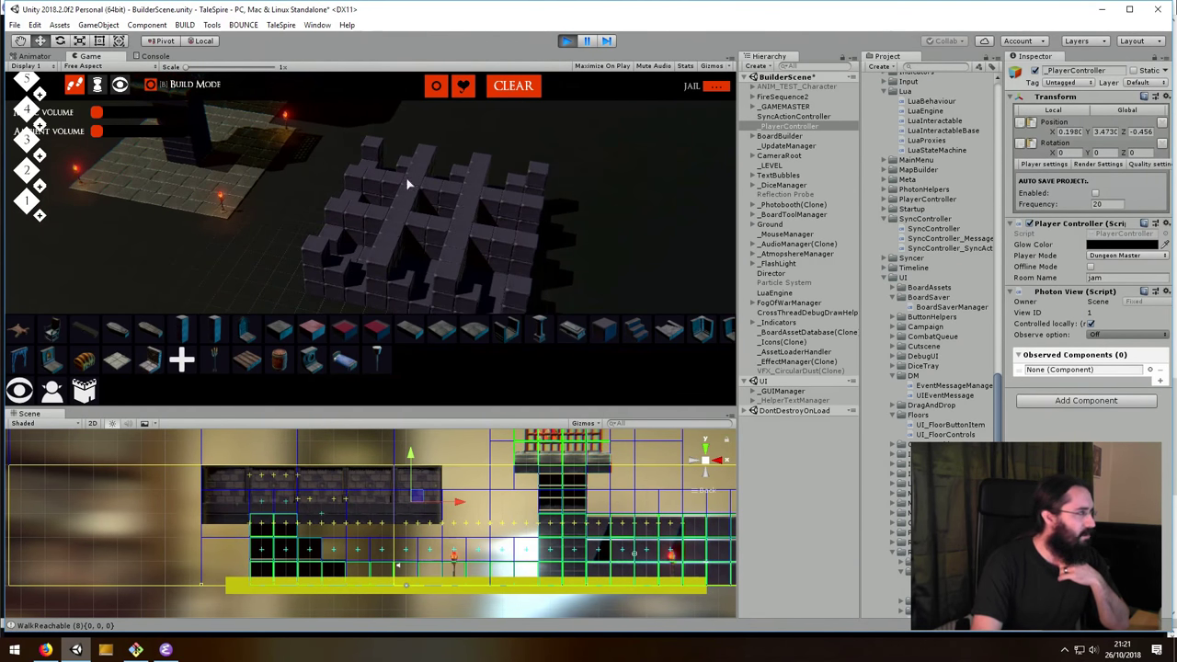
right_drag(469, 217, 418, 220)
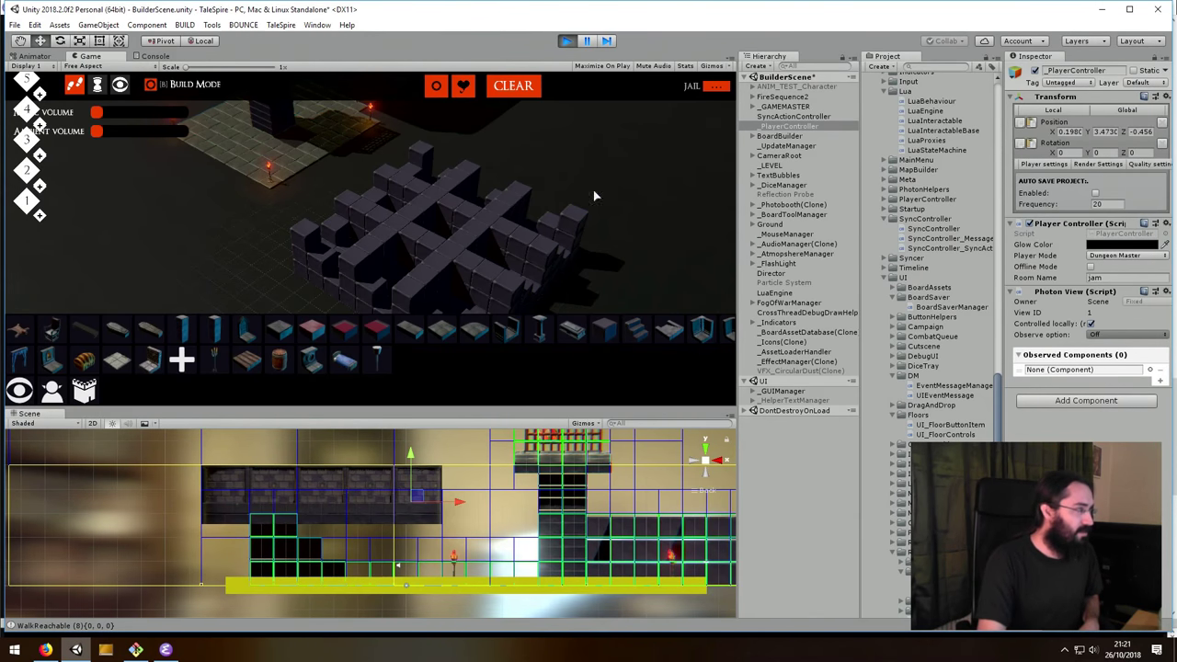
key(w)
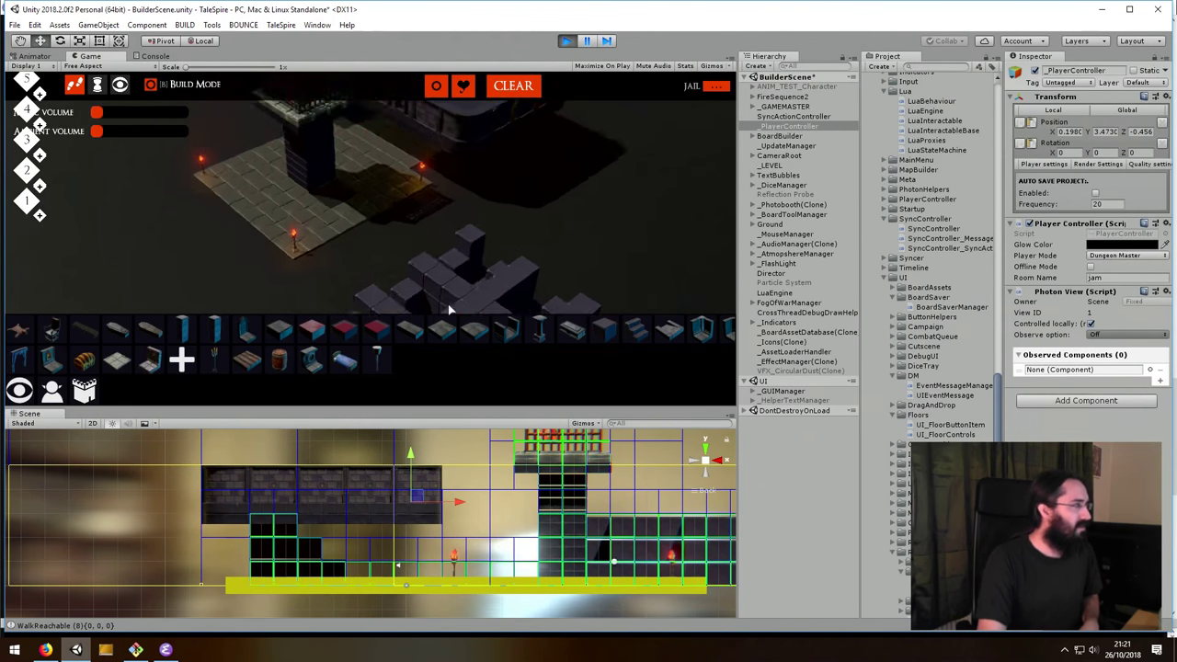
key(d)
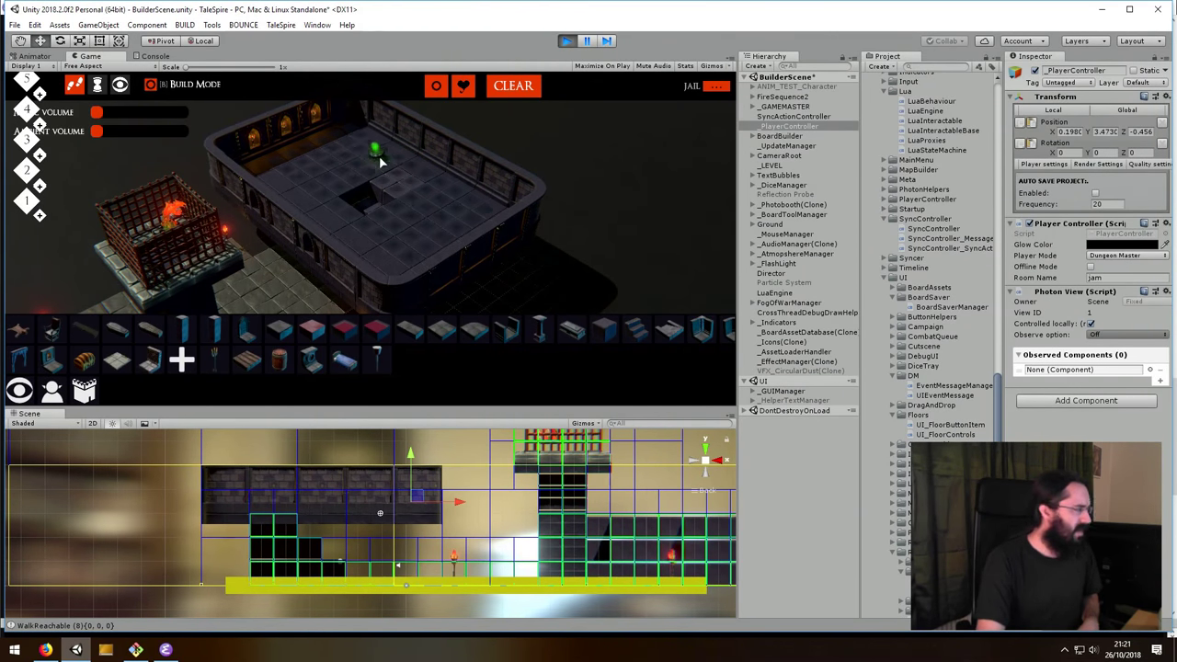
key(ctrl+z)
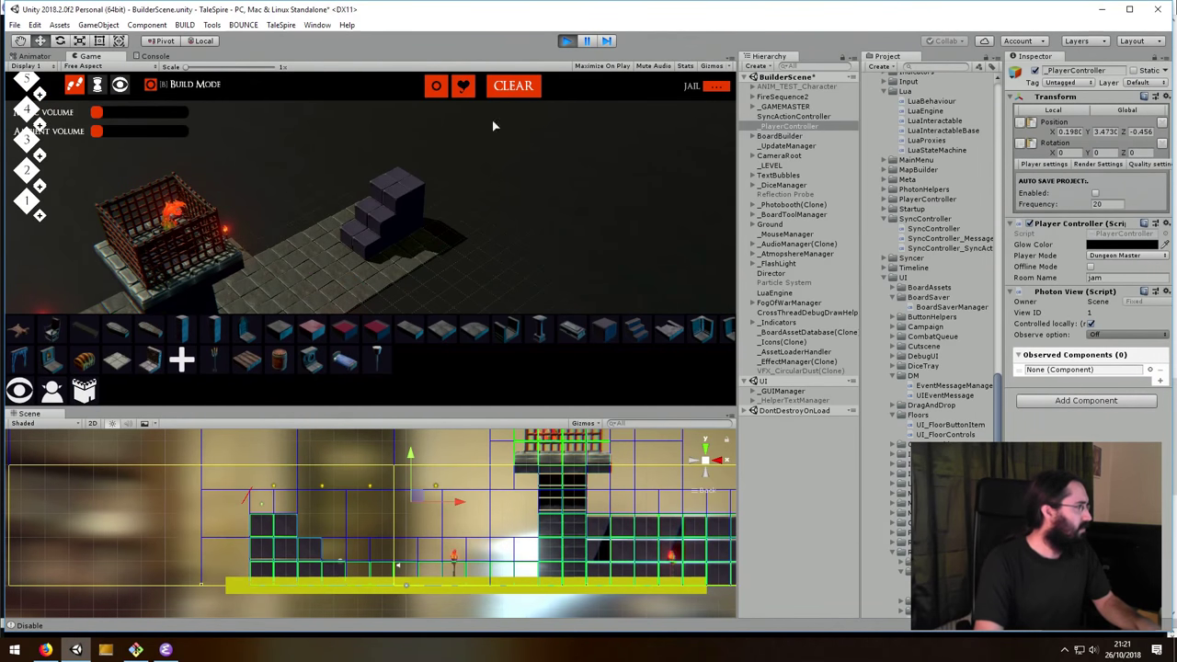
key(ctrl+y)
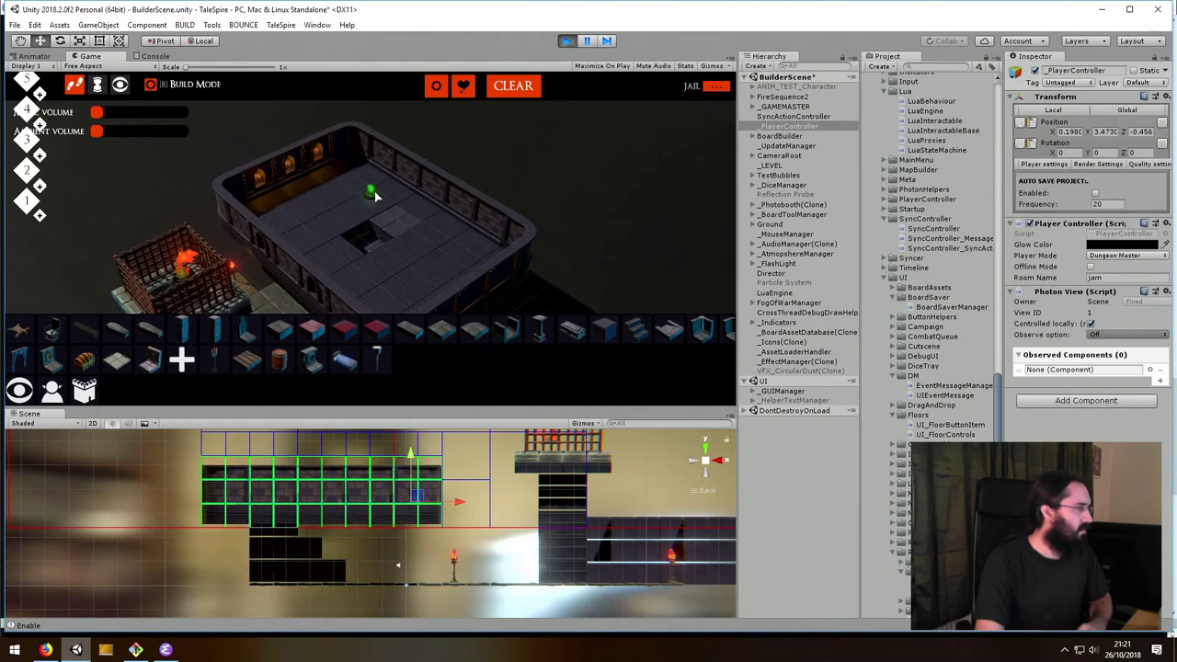
- Move the green slime to the raised room's corner in player mode and view the partitions from the top in the Scene view
click(370, 188)
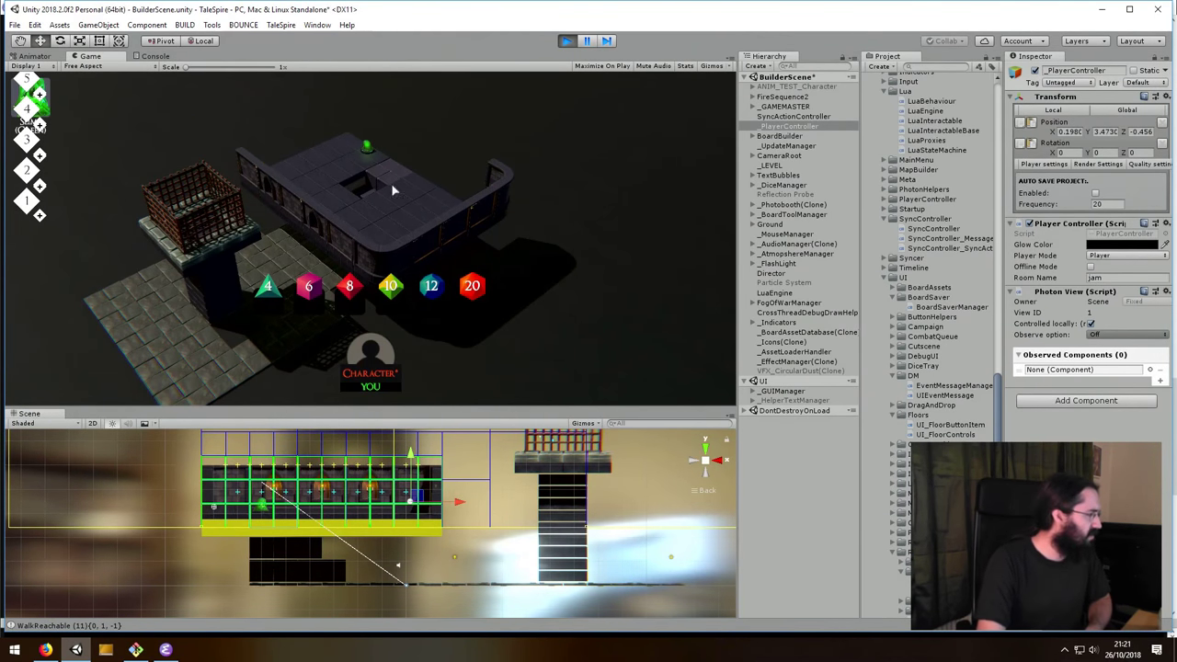
right_drag(390, 183, 362, 210)
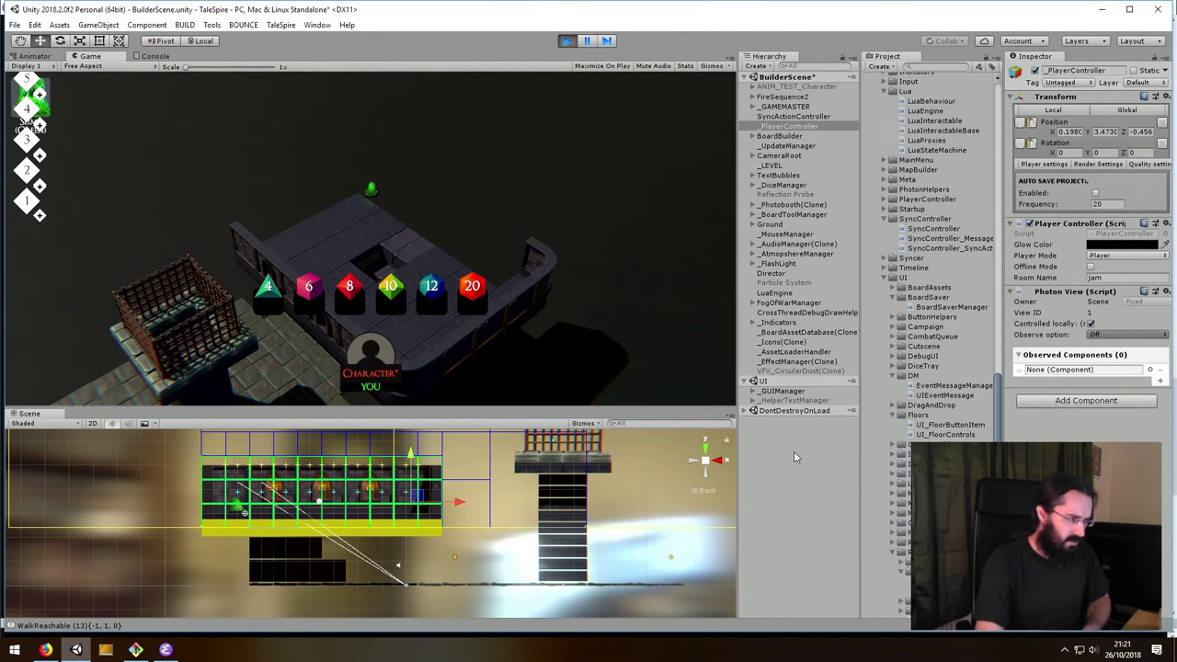
click(705, 446)
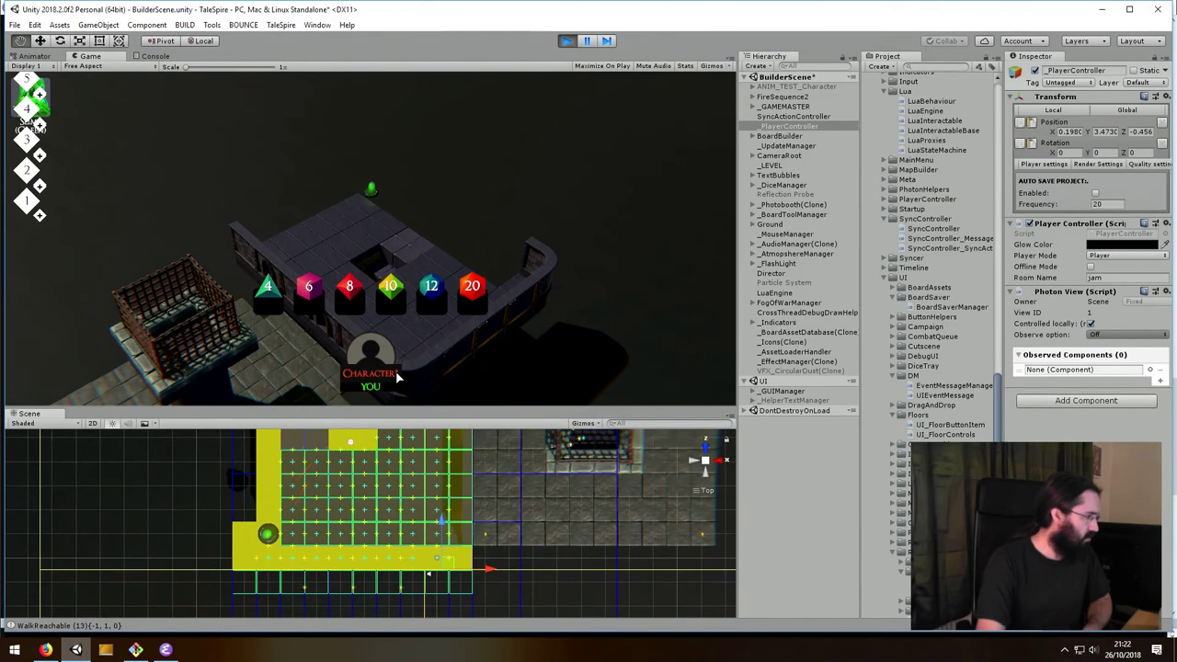
- Move the green slime down to the lower floor beside the cage pillar and show the upper floor again
drag(368, 197, 391, 263)
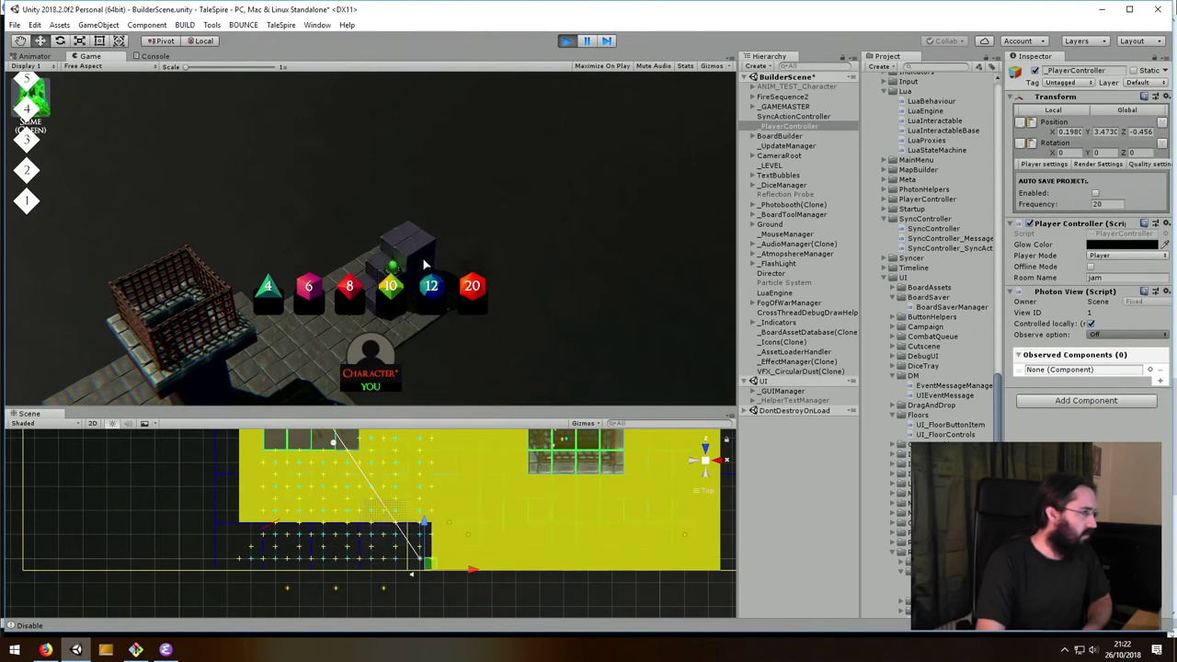
mouse_move(442, 193)
mouse_down()
mouse_move(430, 169)
mouse_move(379, 220)
mouse_move(400, 191)
mouse_up()
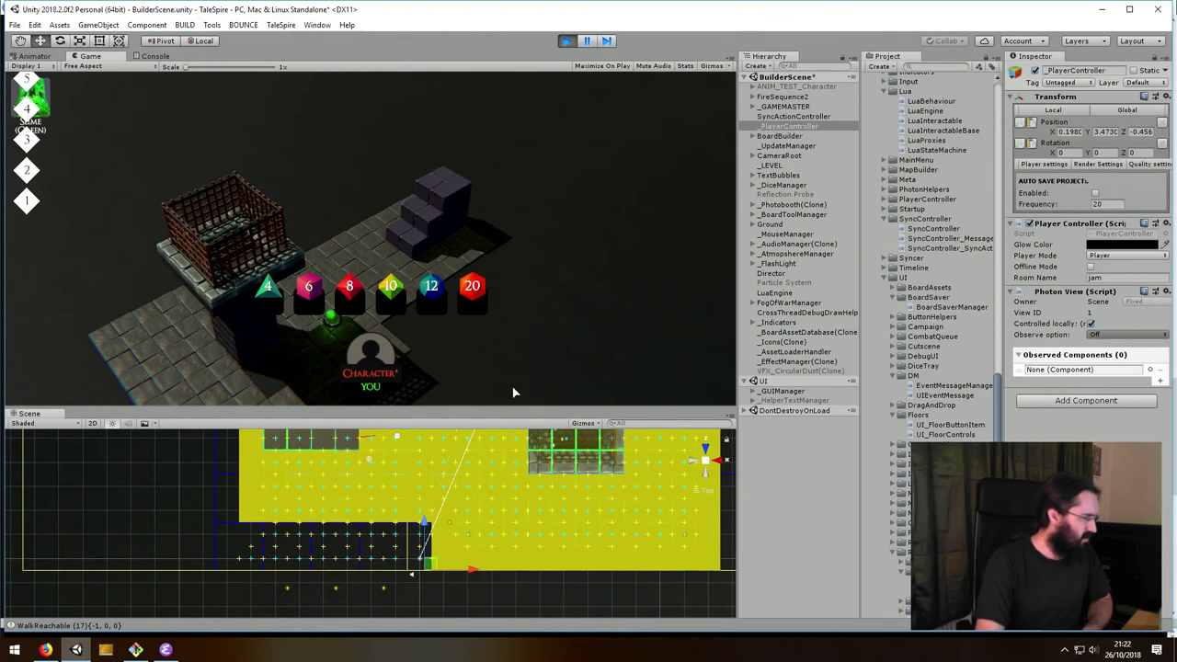
scroll(365, 266, down, 3)
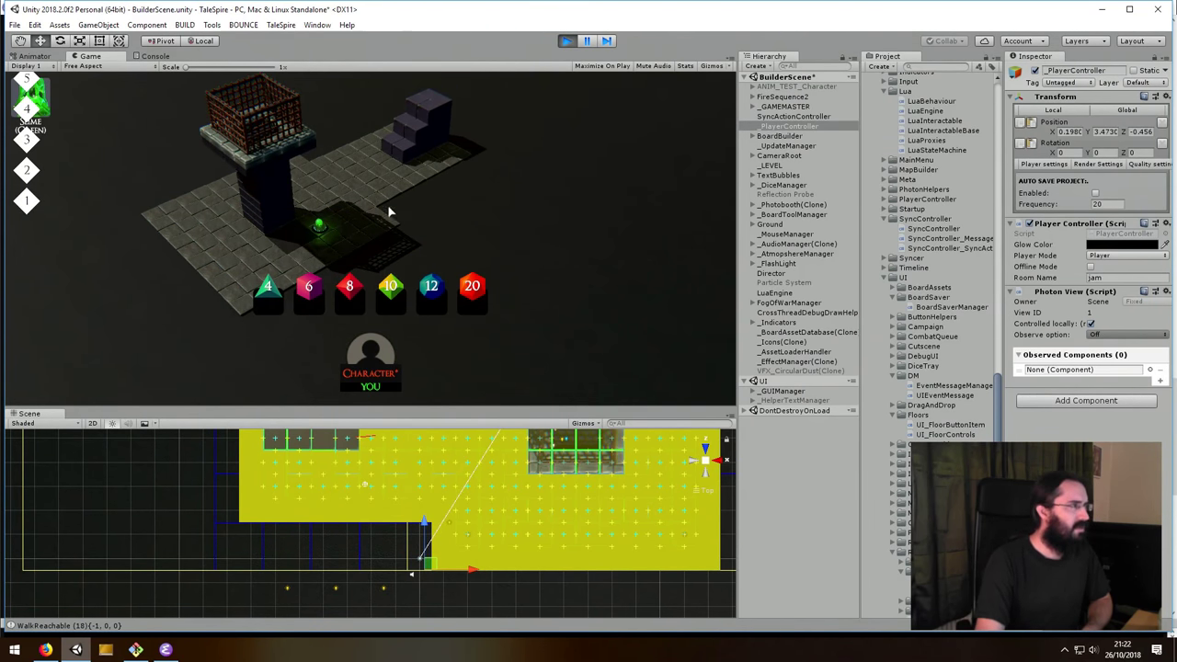
right_drag(445, 114, 448, 149)
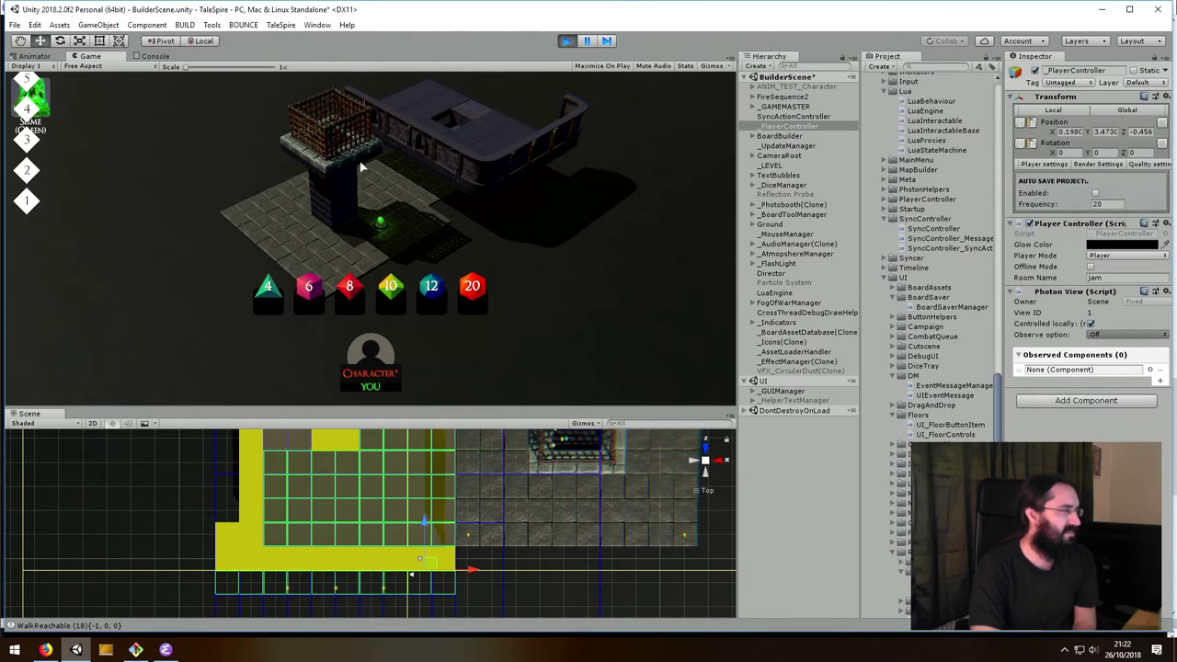
right_drag(312, 193, 319, 195)
- Move the green slime toward the lower floor's torch-lit corner and compare the player and Dungeon Master views there
key(b)
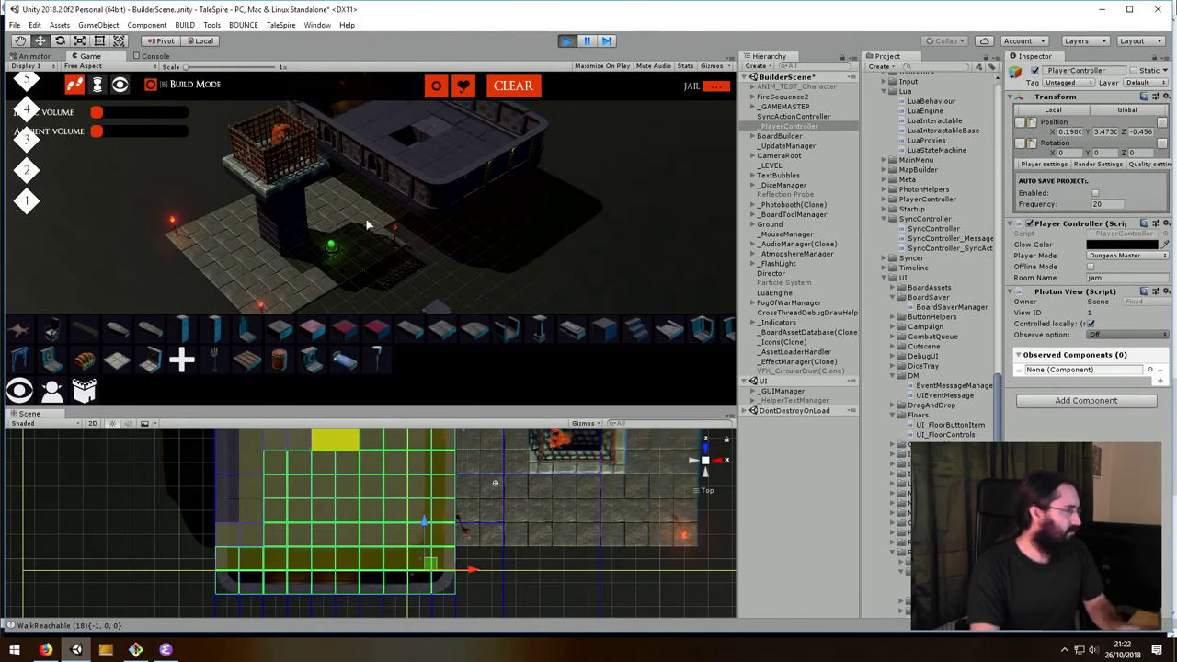
right_drag(406, 248, 376, 292)
key(b)
key(b)
drag(482, 175, 413, 246)
key(b)
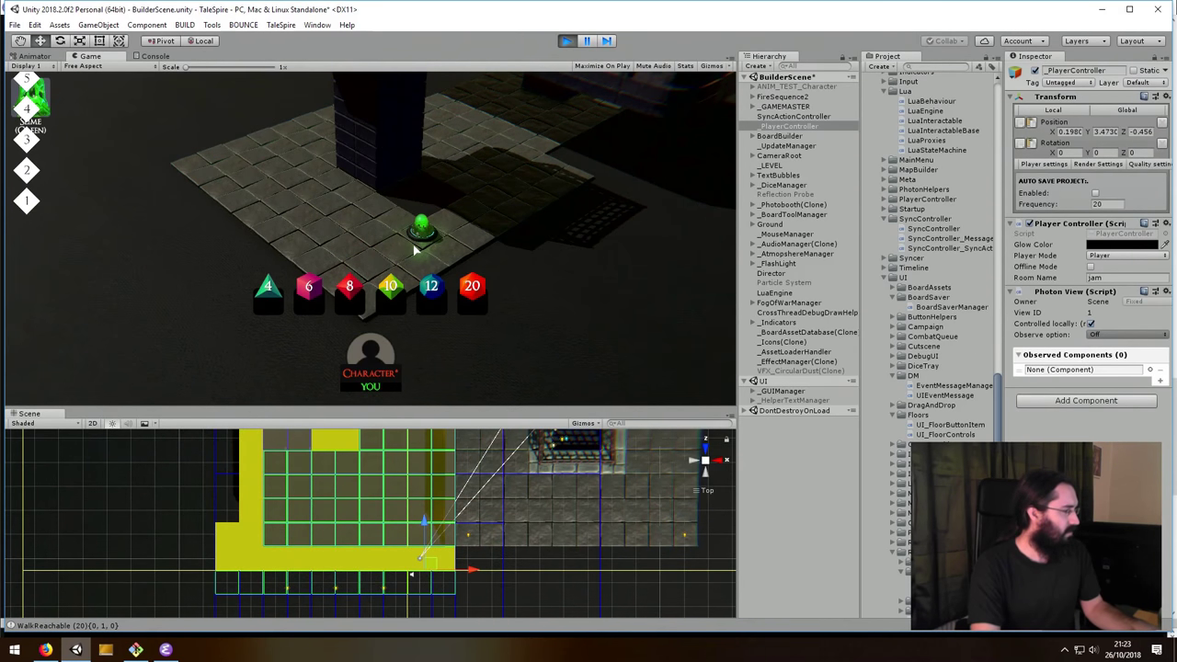
right_drag(414, 248, 457, 215)
key(b)
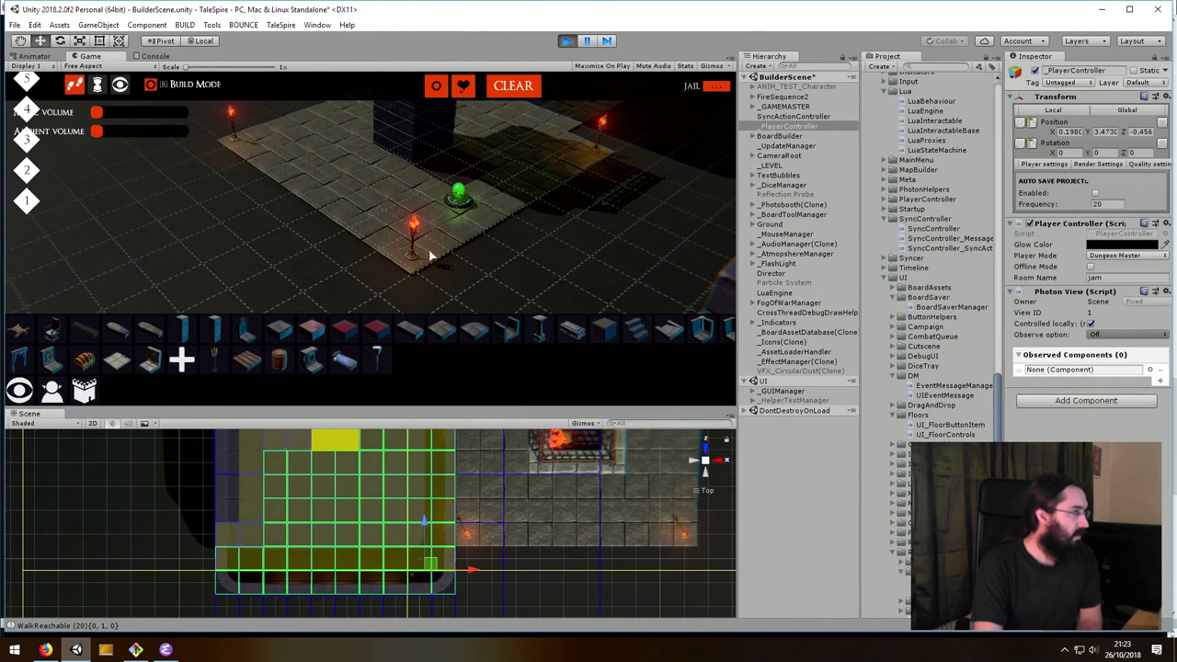
- Try placing a lit brazier on the stone floor beside the pillar while the upper floor is active, and undo it
click(213, 361)
click(20, 329)
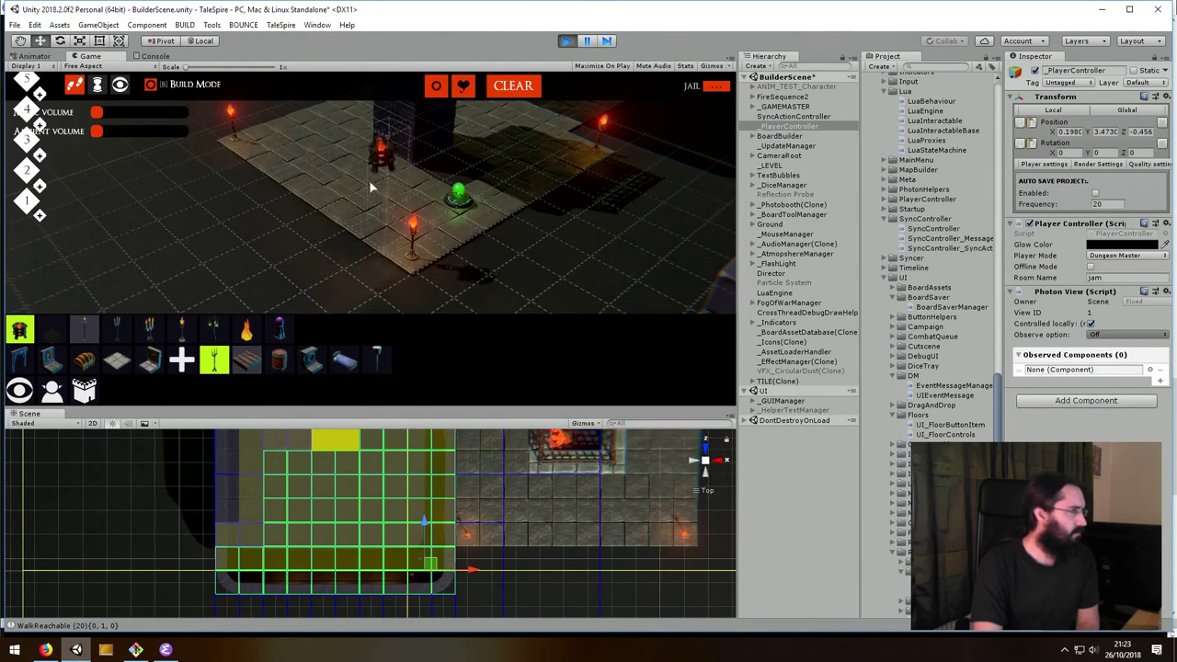
right_drag(421, 150, 257, 196)
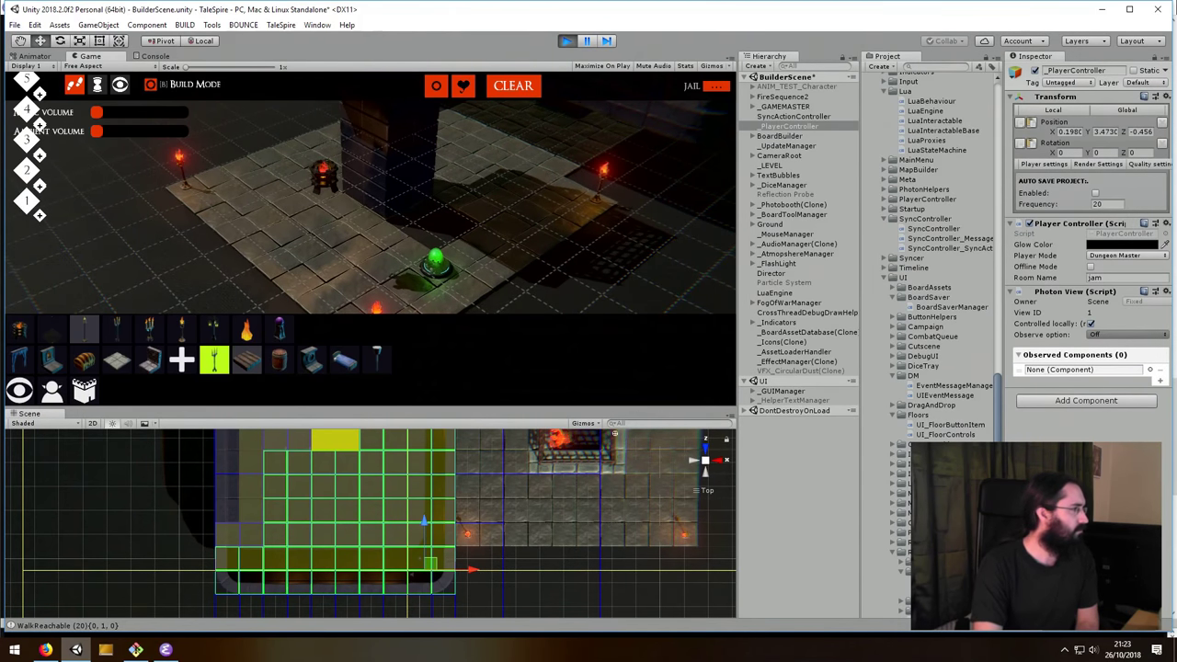
key(ctrl+z)
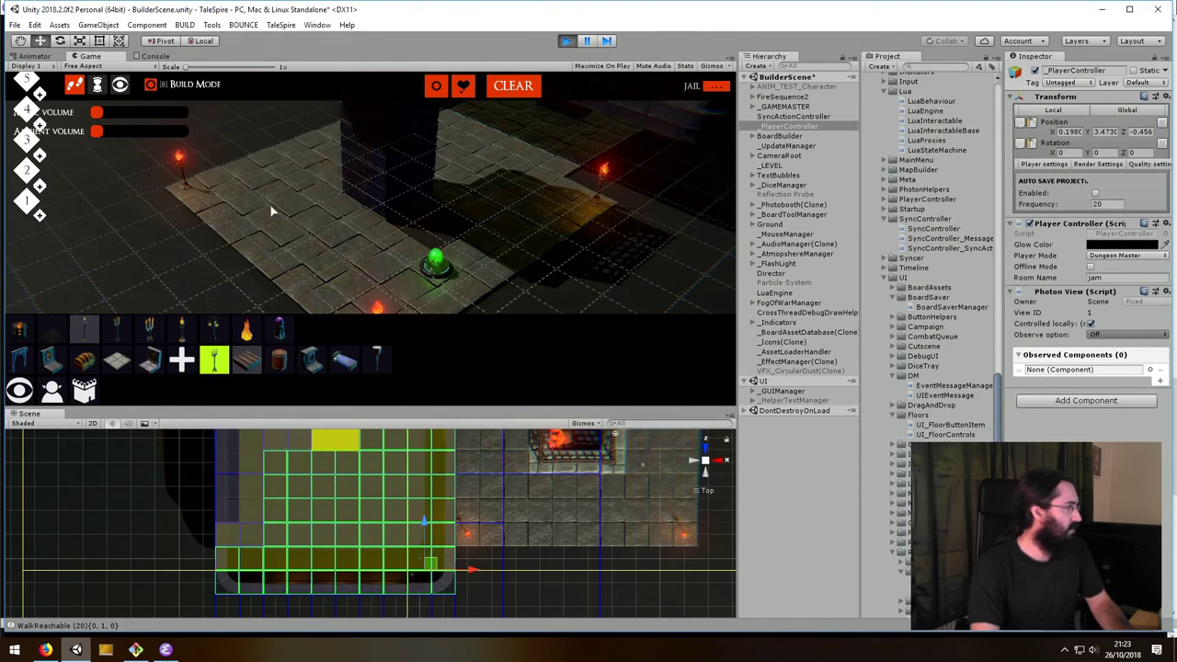
- Make the lower floor active and place a lit brazier on the stone tiles beside the pillar, near the slime
right_drag(283, 212, 348, 299)
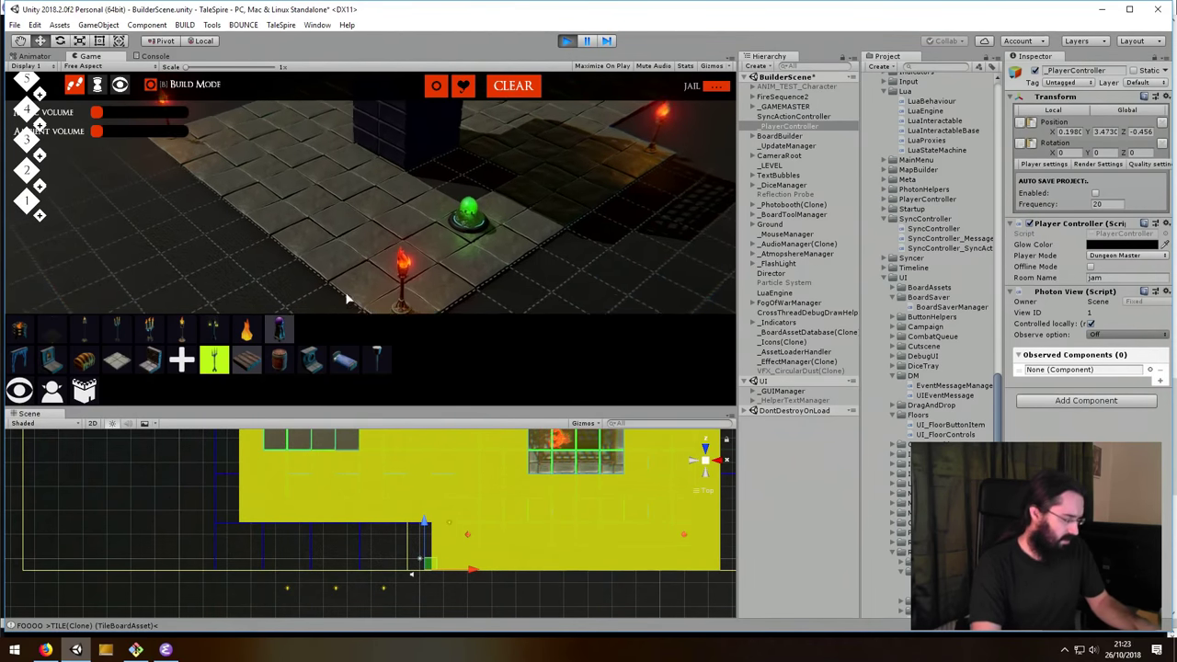
key(b)
key(b)
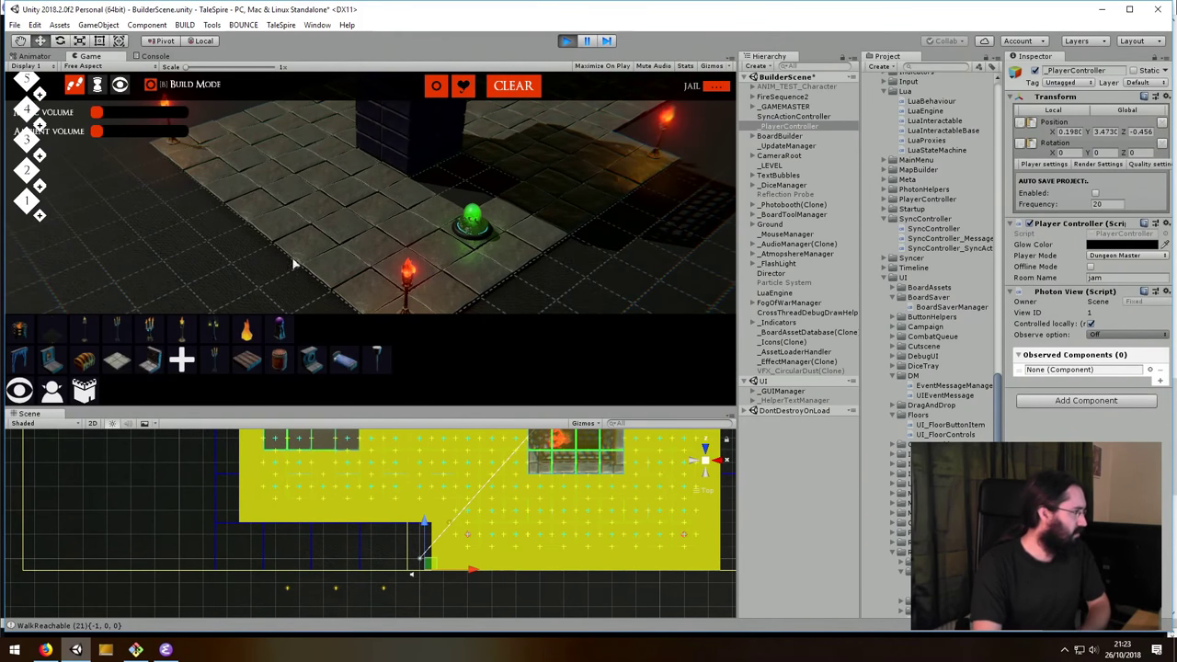
click(20, 329)
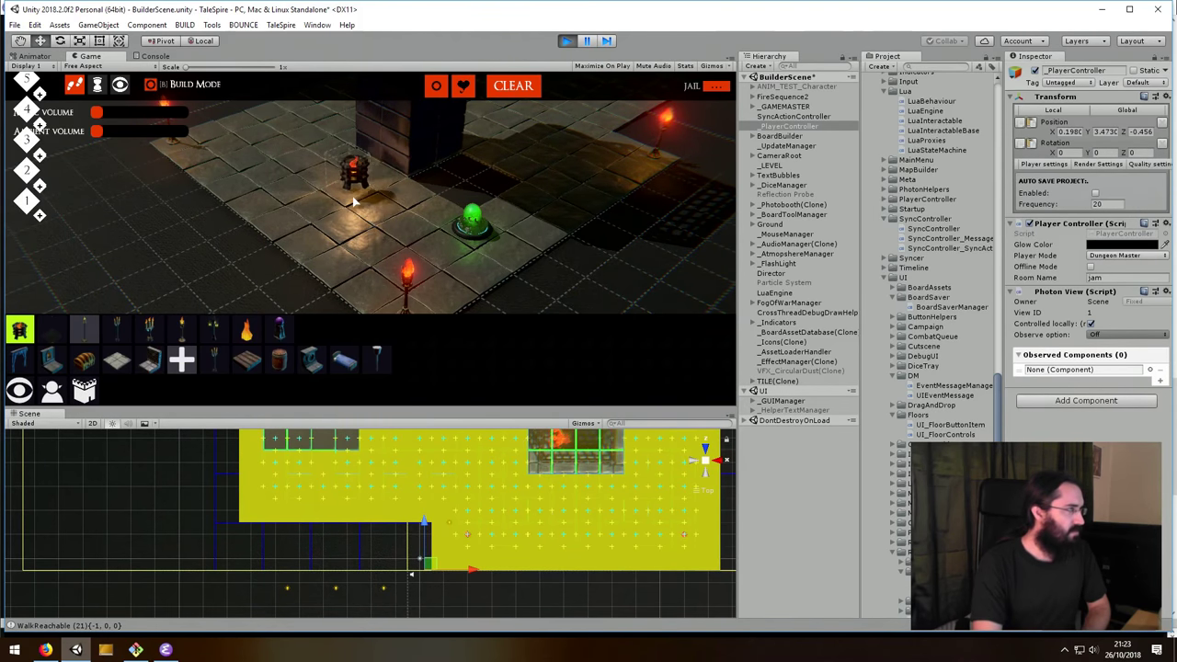
right_click(354, 202)
key(d)
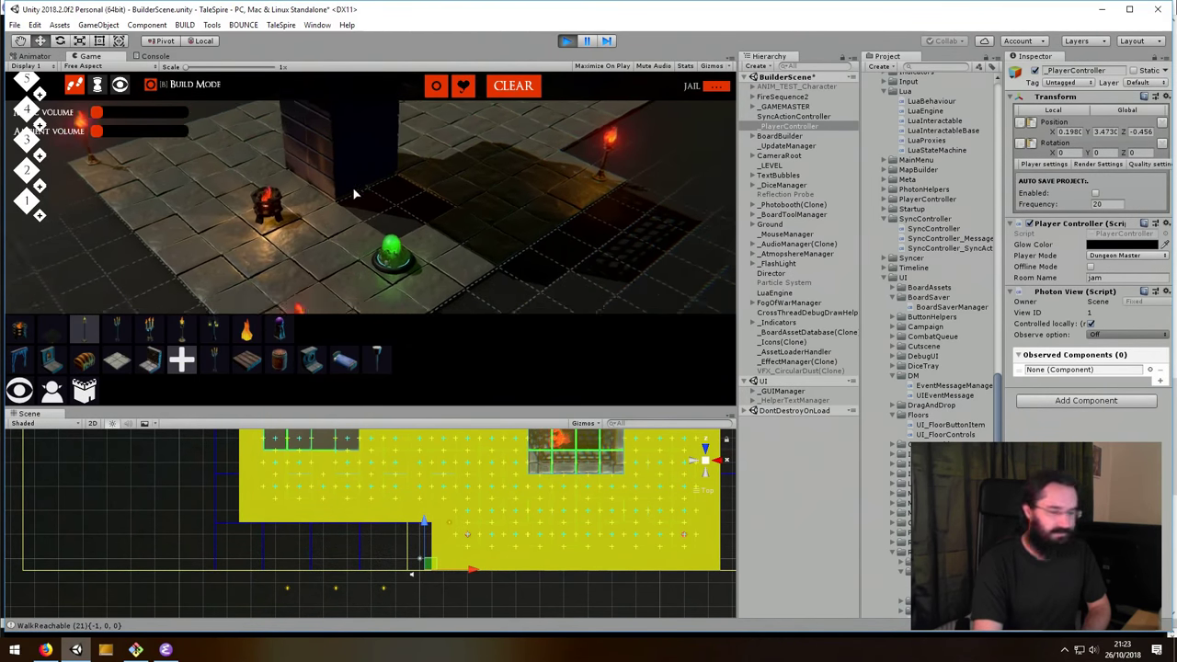
key(s)
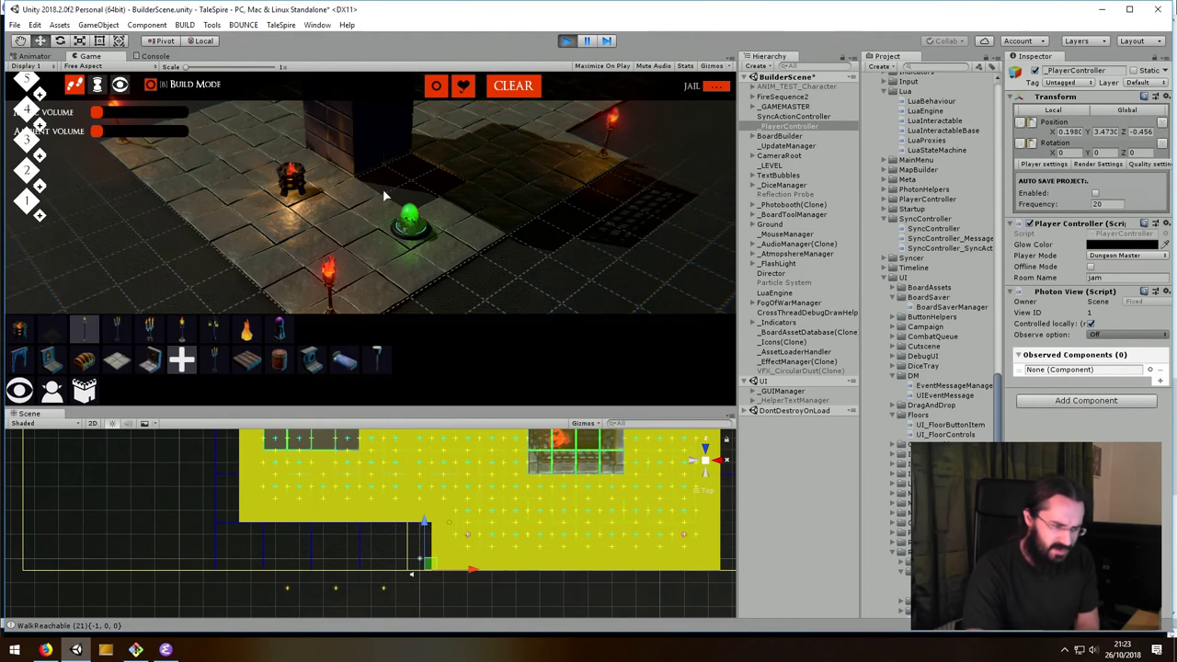
click(1124, 649)
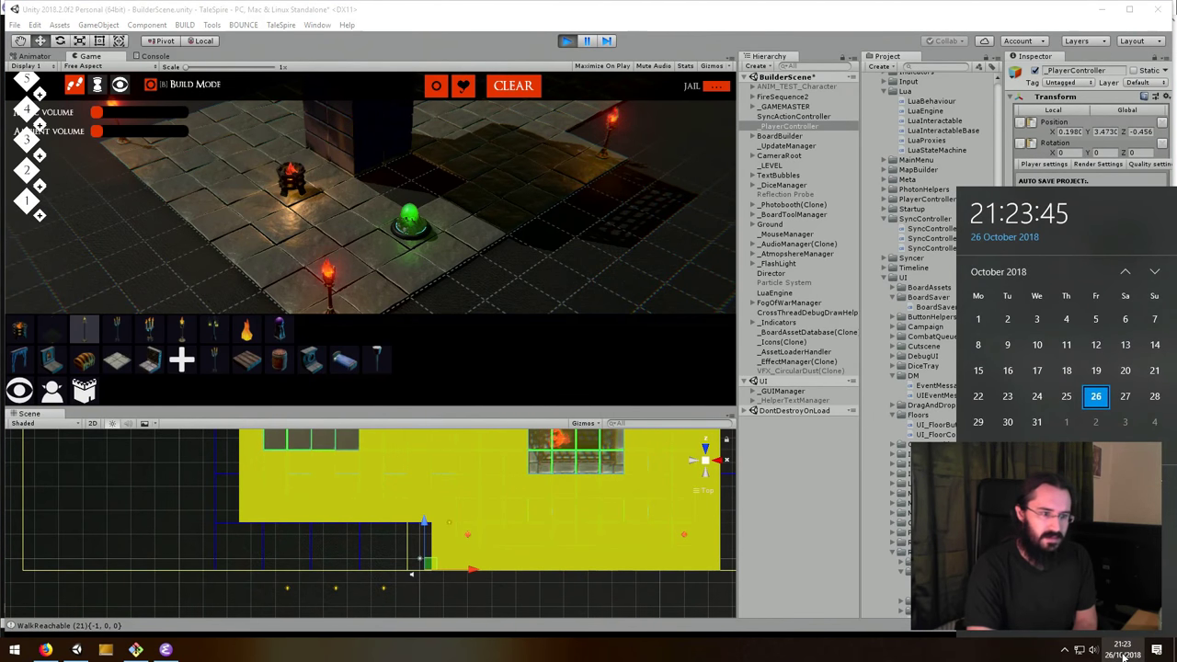
click(1123, 649)
right_drag(468, 135, 432, 218)
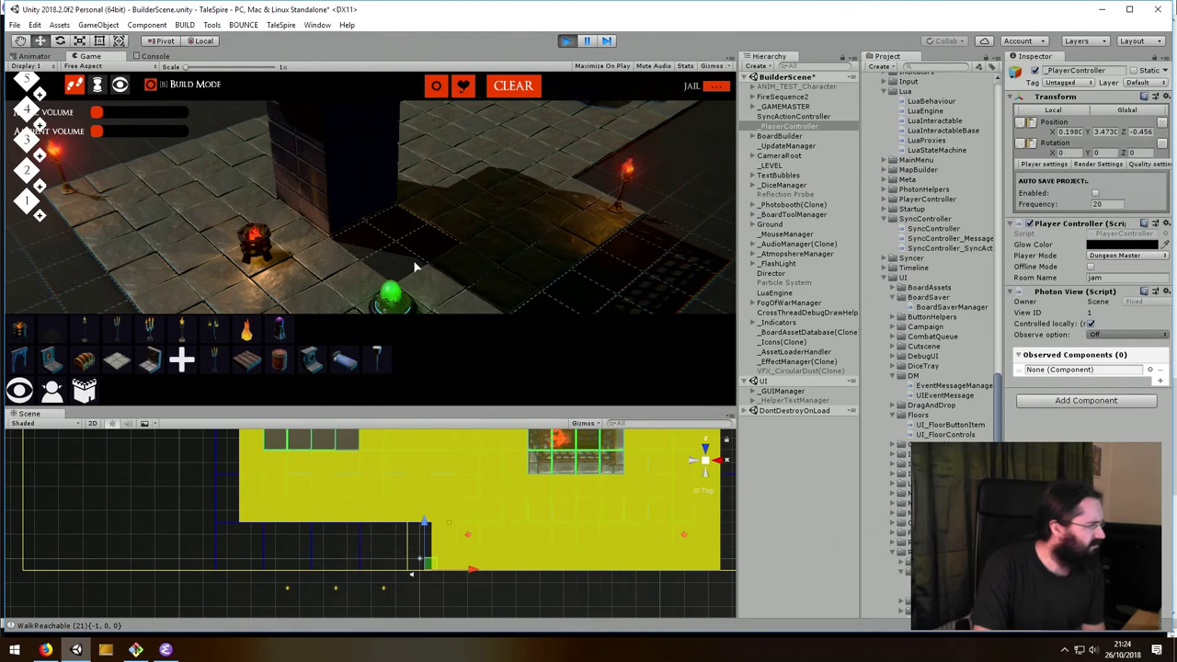
right_drag(434, 225, 396, 171)
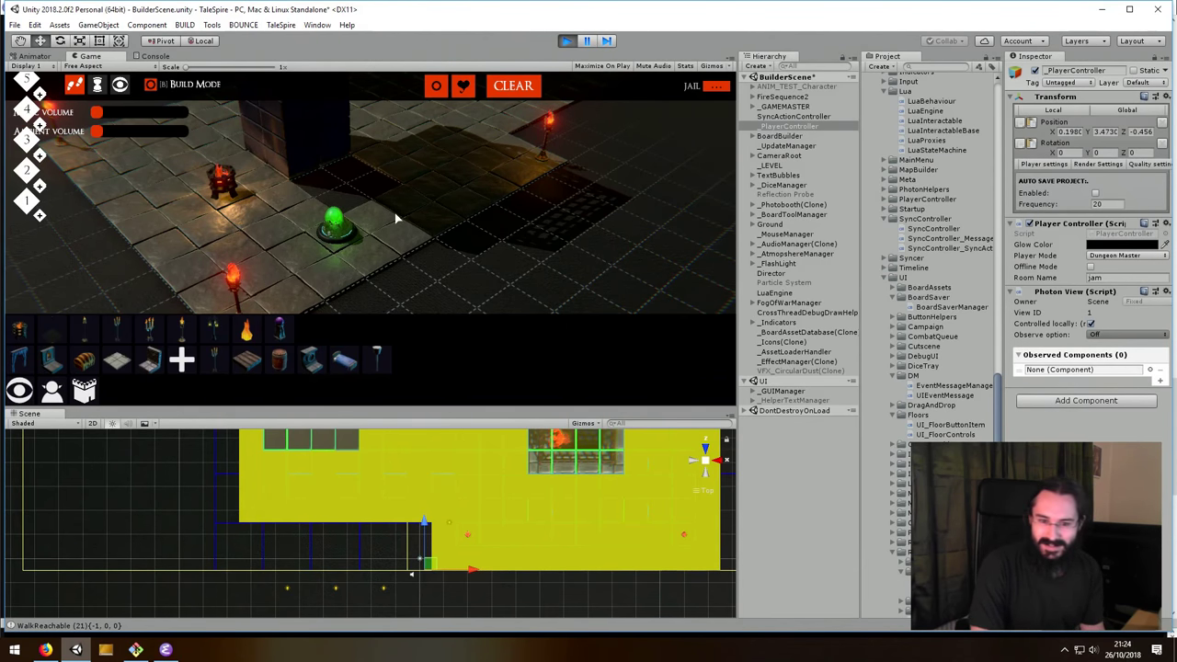
right_drag(412, 217, 411, 224)
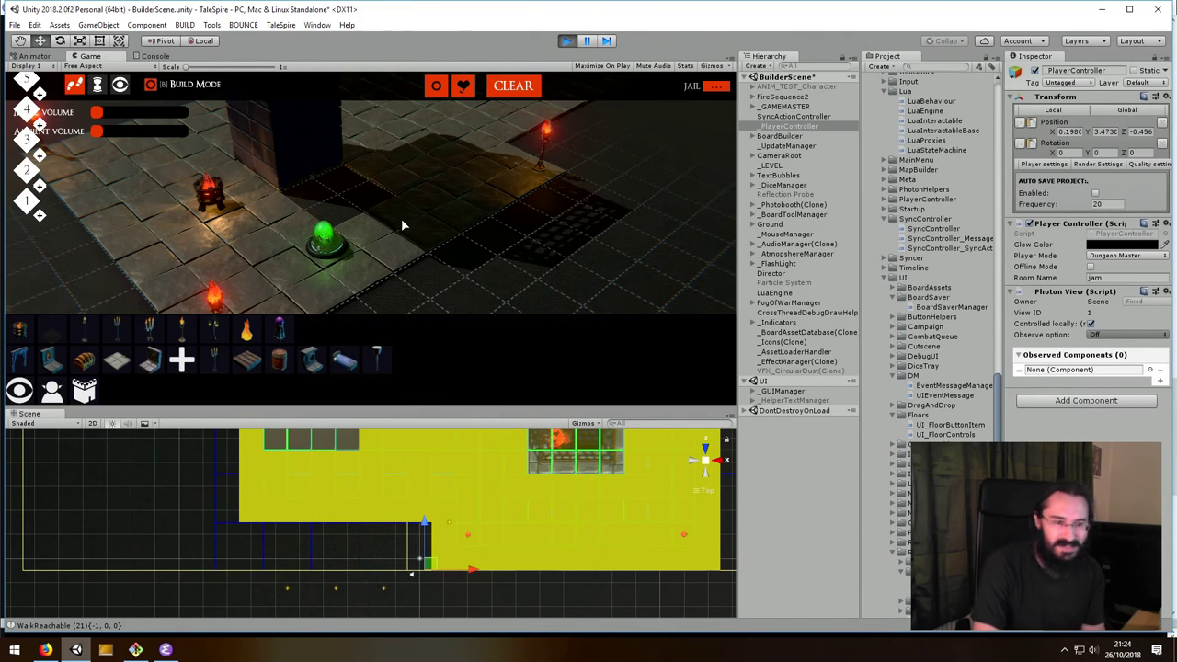
mouse_move(414, 188)
right_down()
mouse_move(334, 273)
mouse_move(441, 231)
mouse_move(374, 226)
mouse_move(399, 199)
right_up()
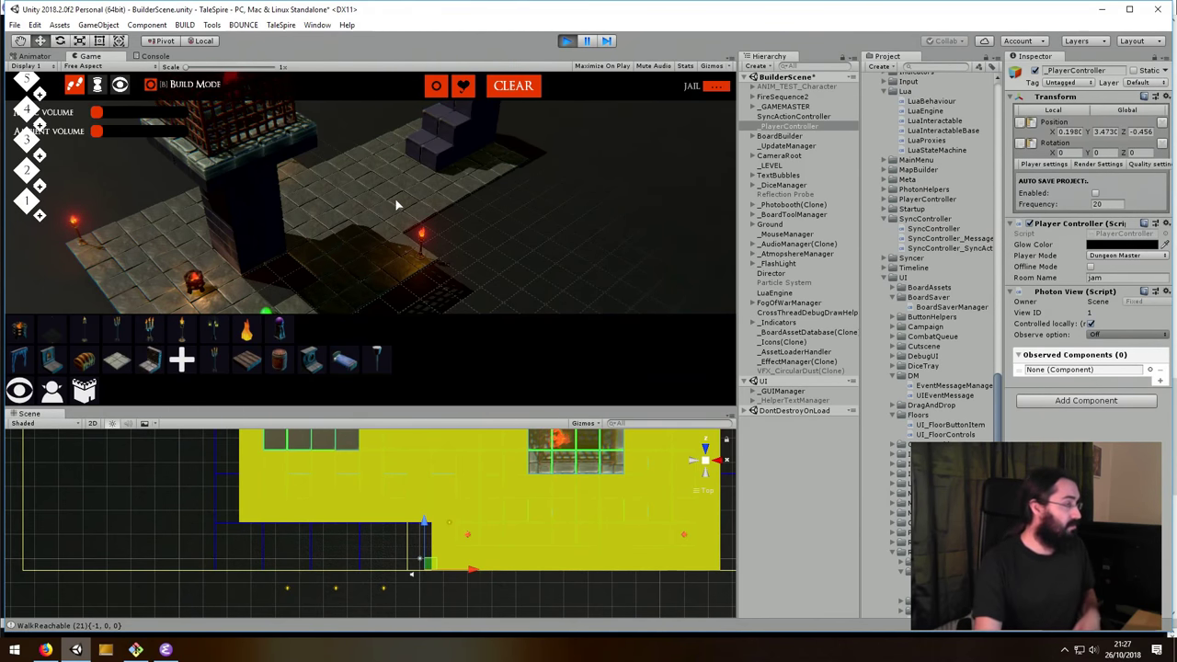
key(a)
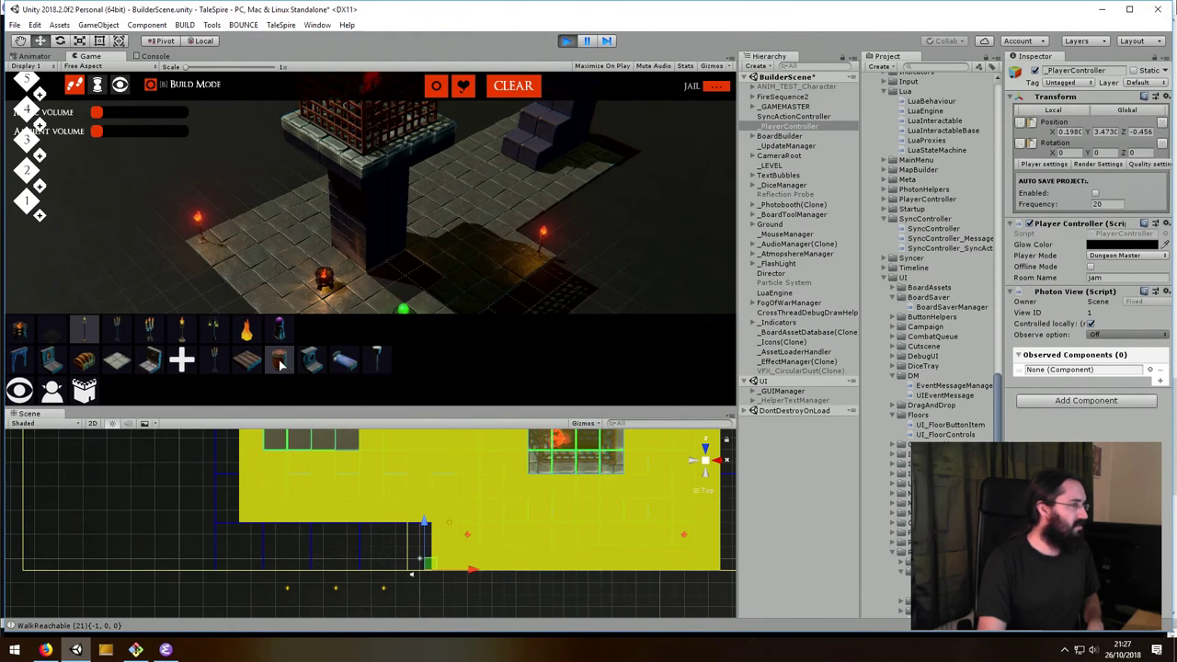
- Try picking the cheese wheel prop from the barrel category for the lower floor, and cancel its placement
click(280, 362)
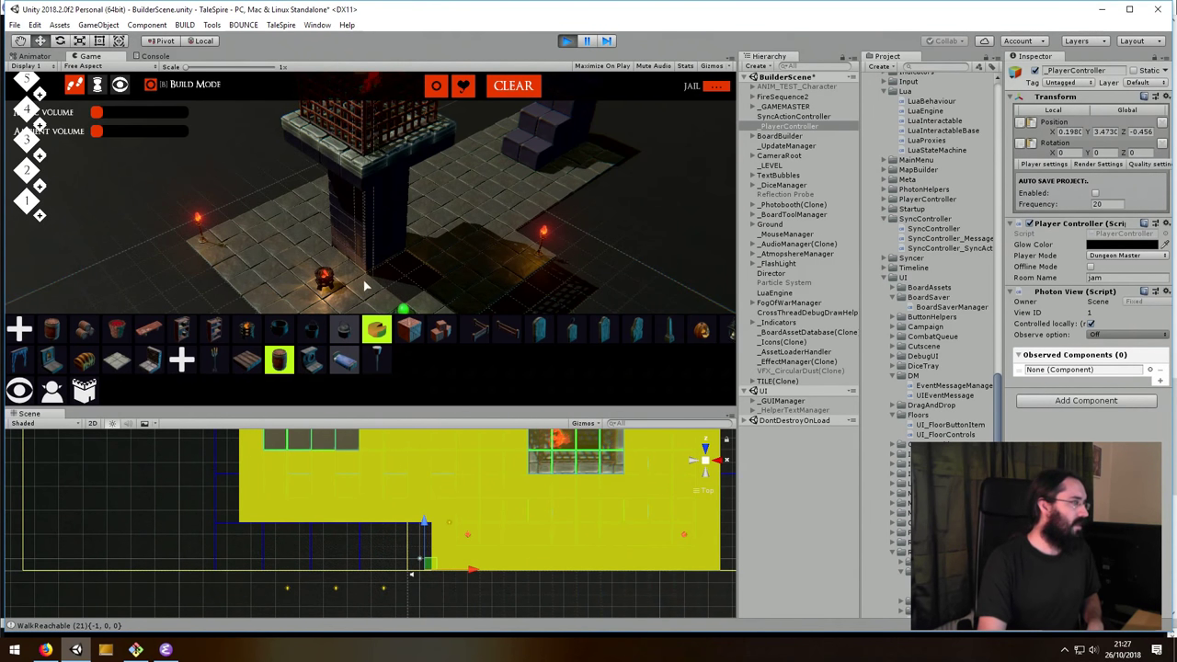
scroll(356, 277, down, 2)
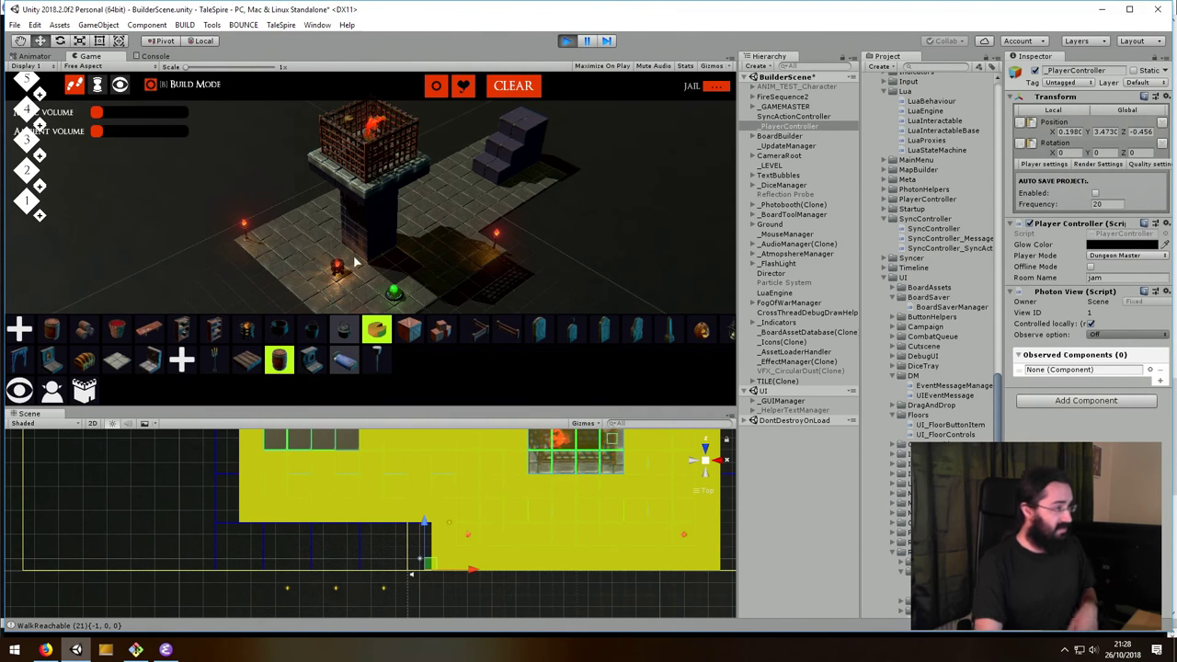
right_click(416, 285)
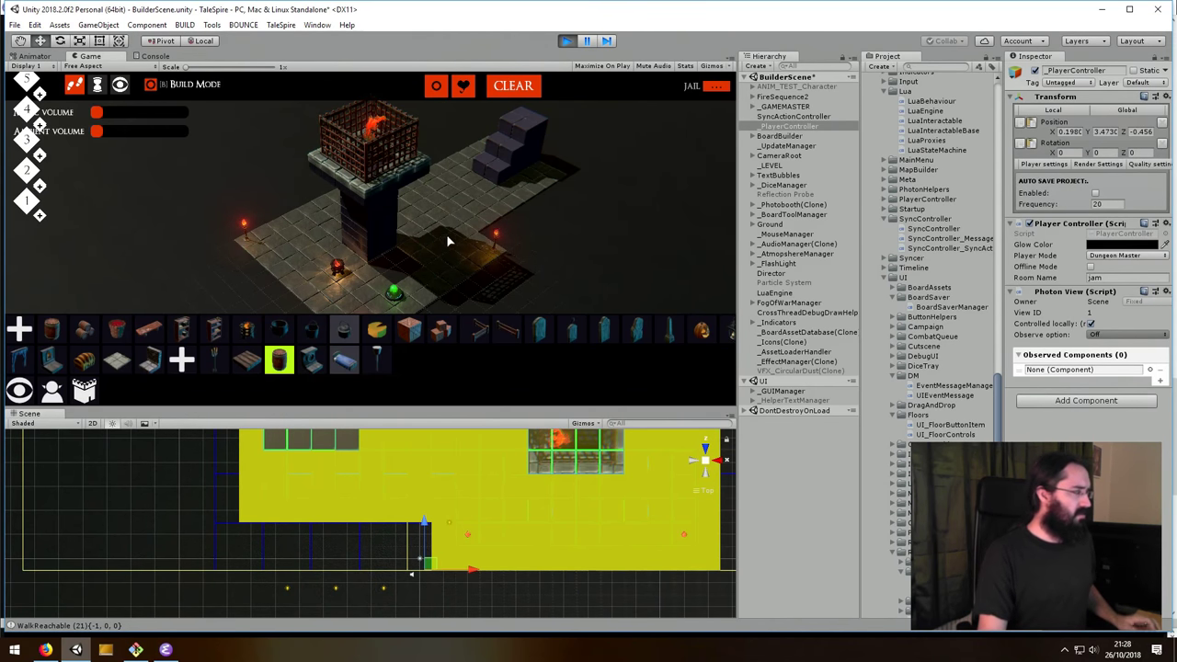
right_drag(448, 241, 353, 241)
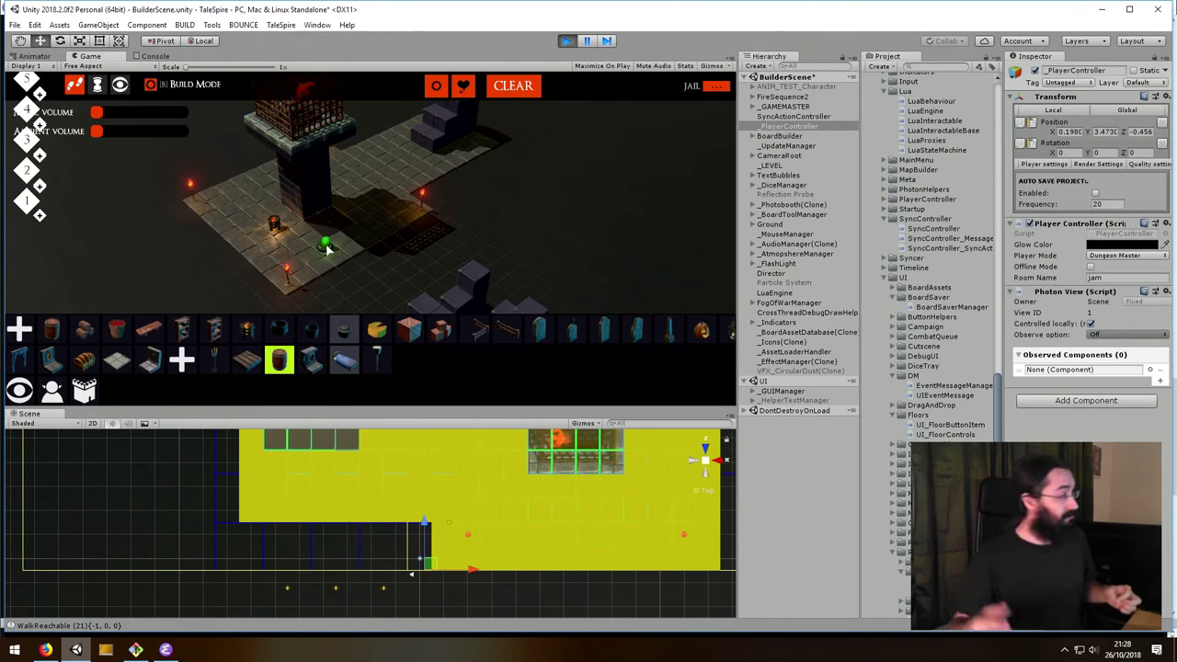
right_drag(365, 197, 257, 326)
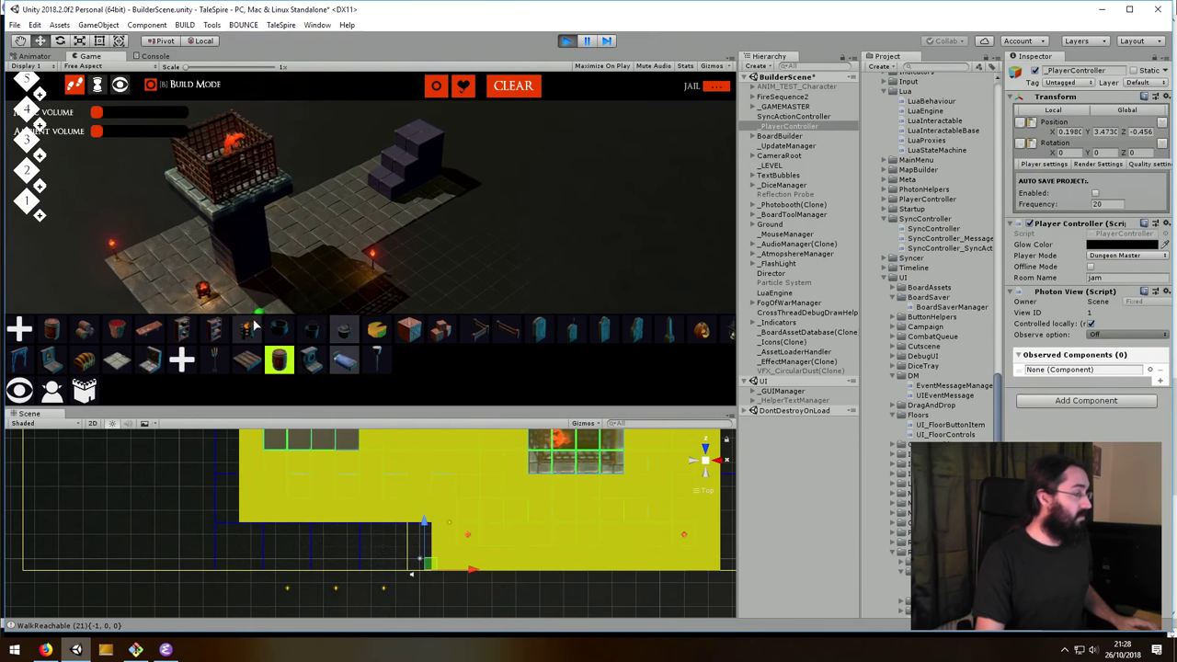
- Examine how the yellow zone boundaries and blue subdivisions divide the JAIL board and the neighbouring block, comparing the top-down scene with the game view
scroll(261, 313, down, 2)
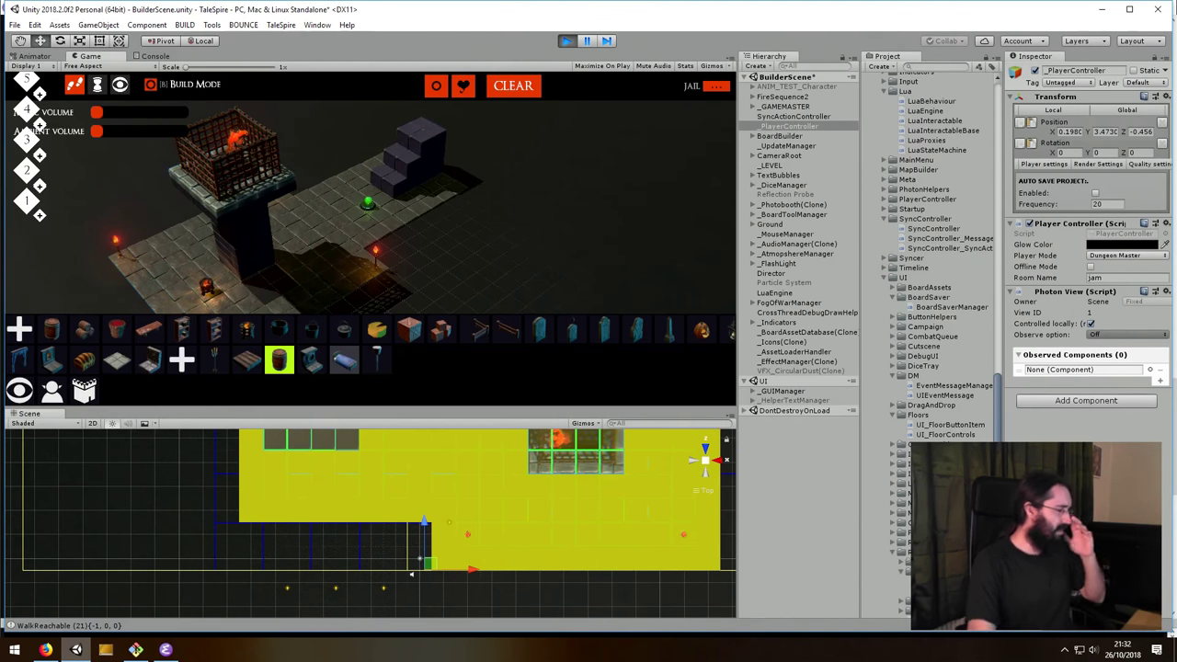
scroll(486, 509, down, 5)
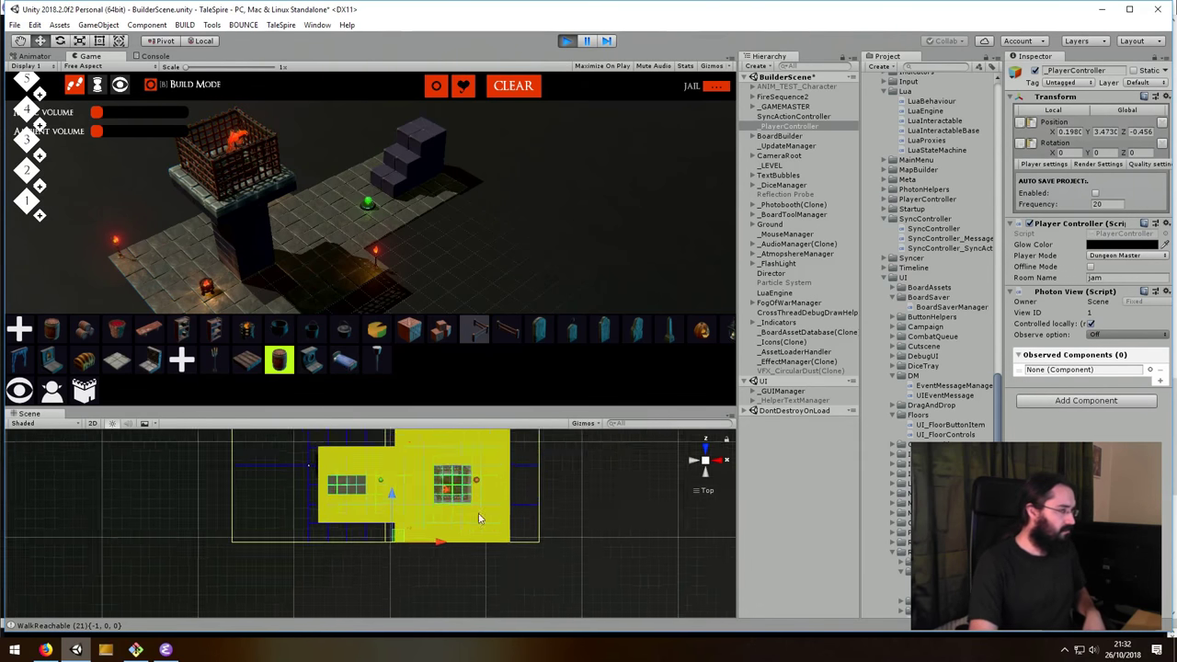
scroll(478, 517, down, 1)
middle_drag(478, 517, 461, 589)
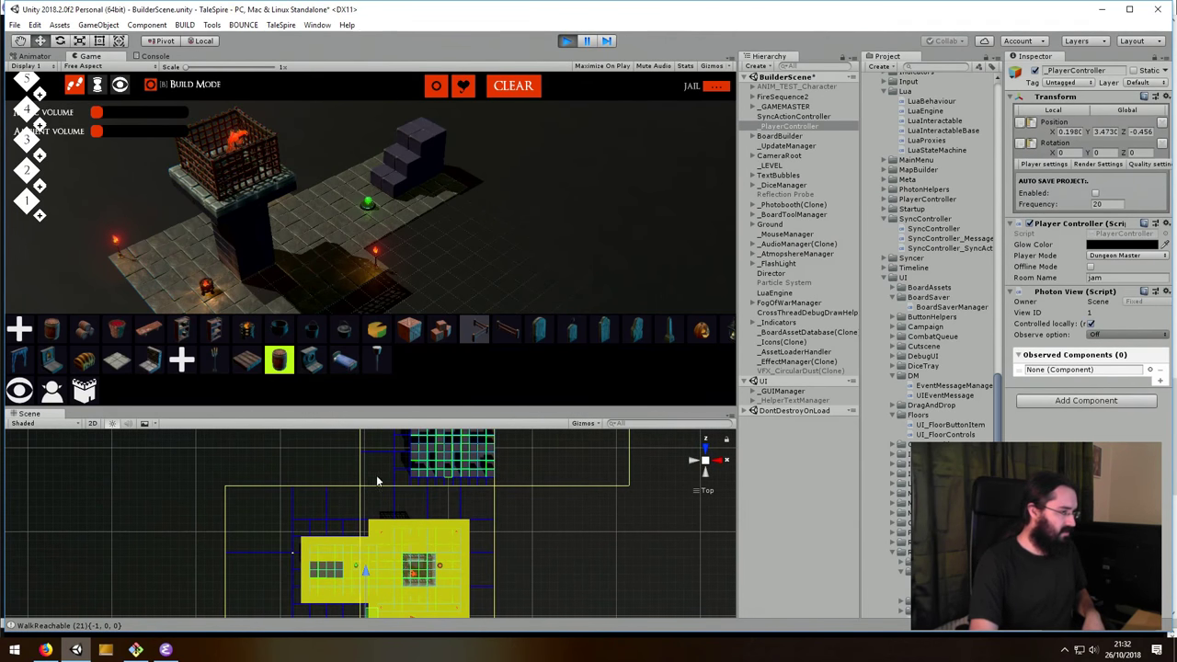
middle_drag(377, 480, 261, 550)
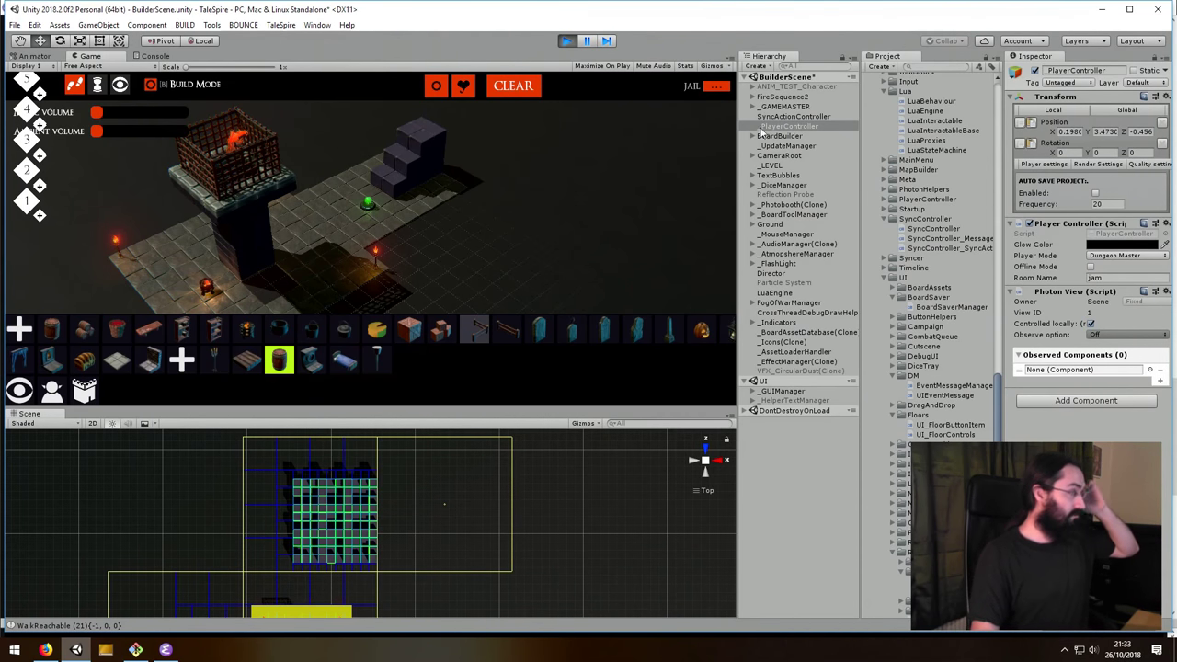
middle_drag(559, 231, 498, 193)
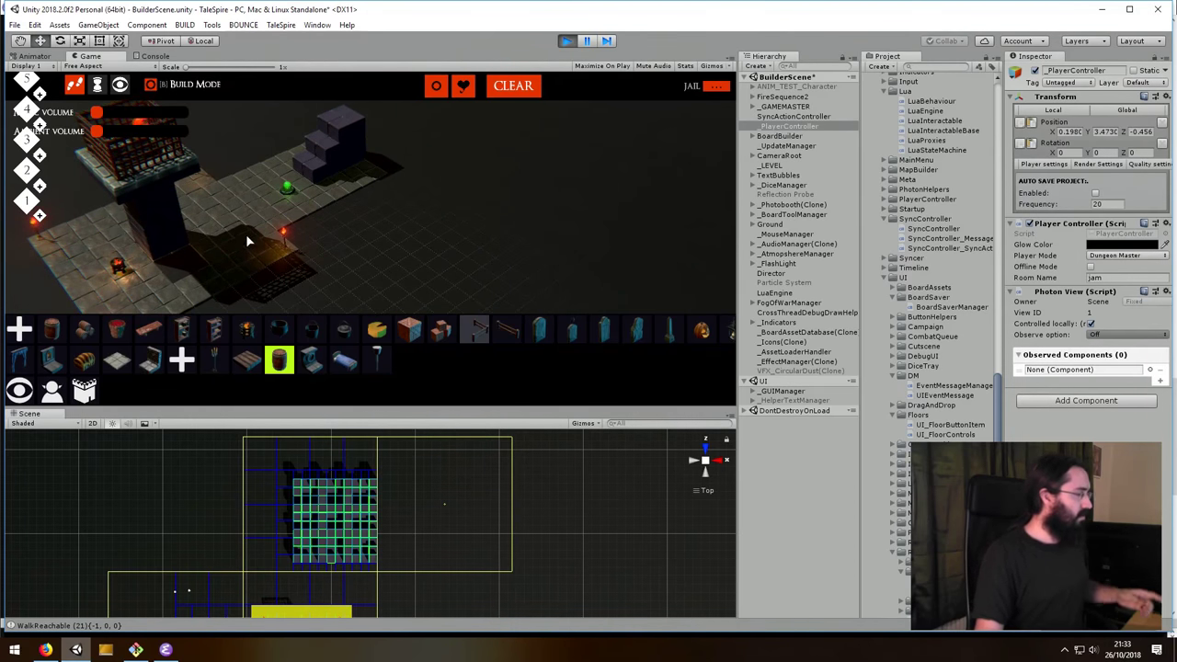
middle_drag(246, 234, 289, 190)
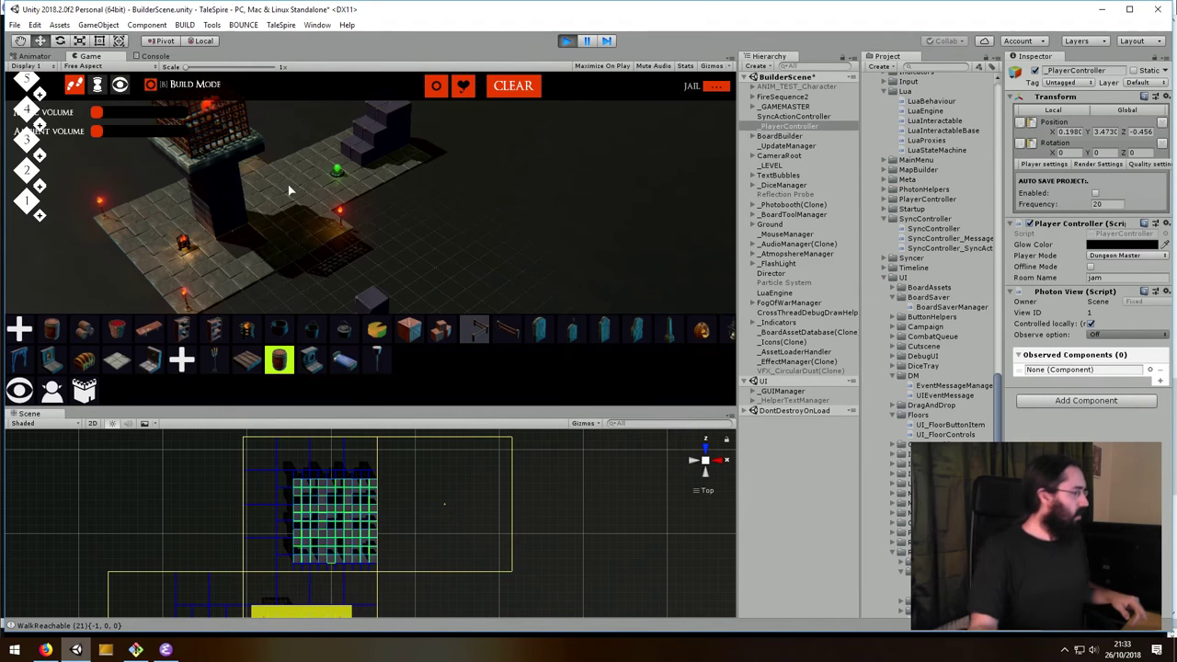
middle_click(439, 583)
middle_drag(439, 582, 391, 466)
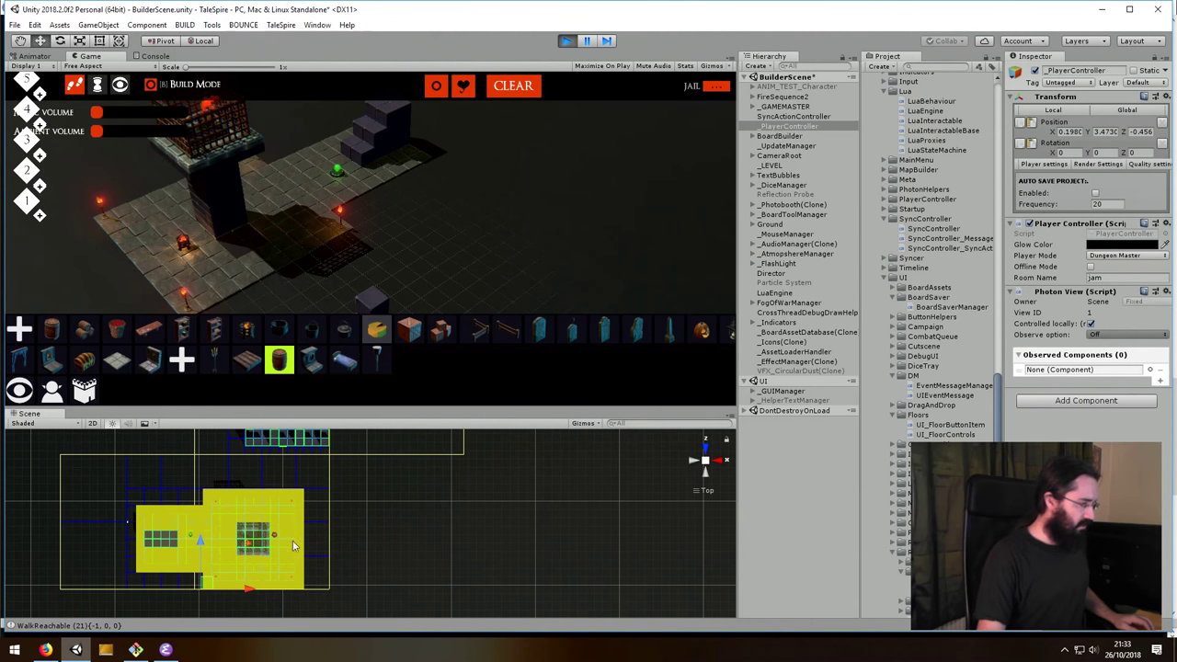
right_drag(337, 179, 272, 170)
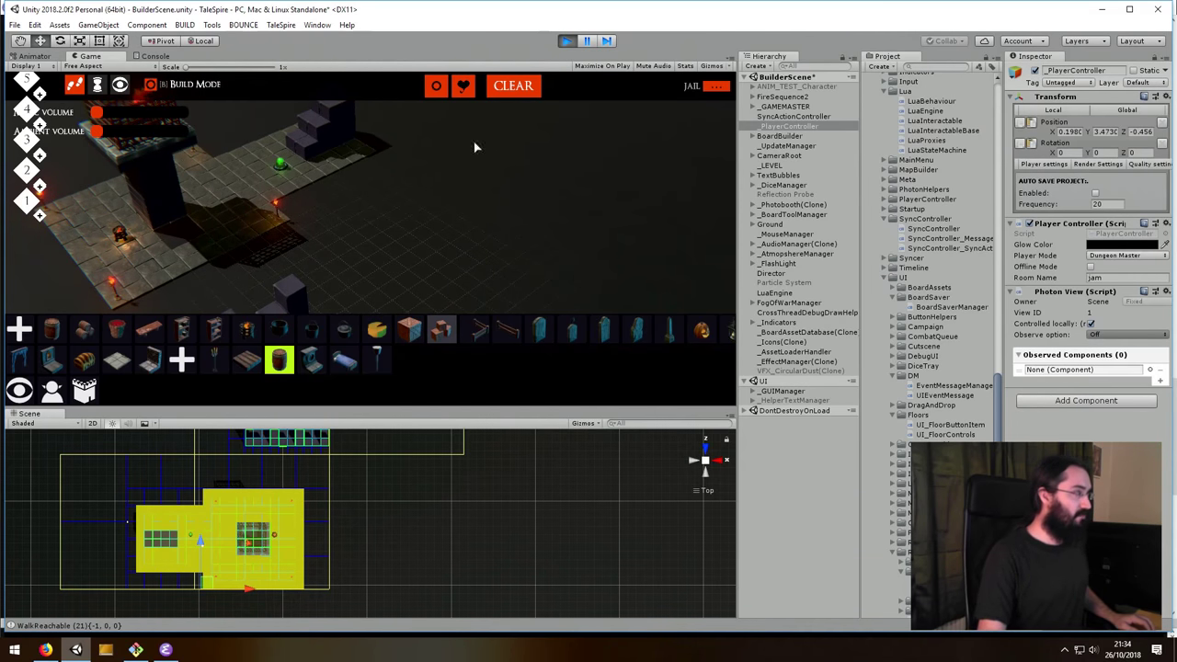
right_drag(451, 165, 388, 215)
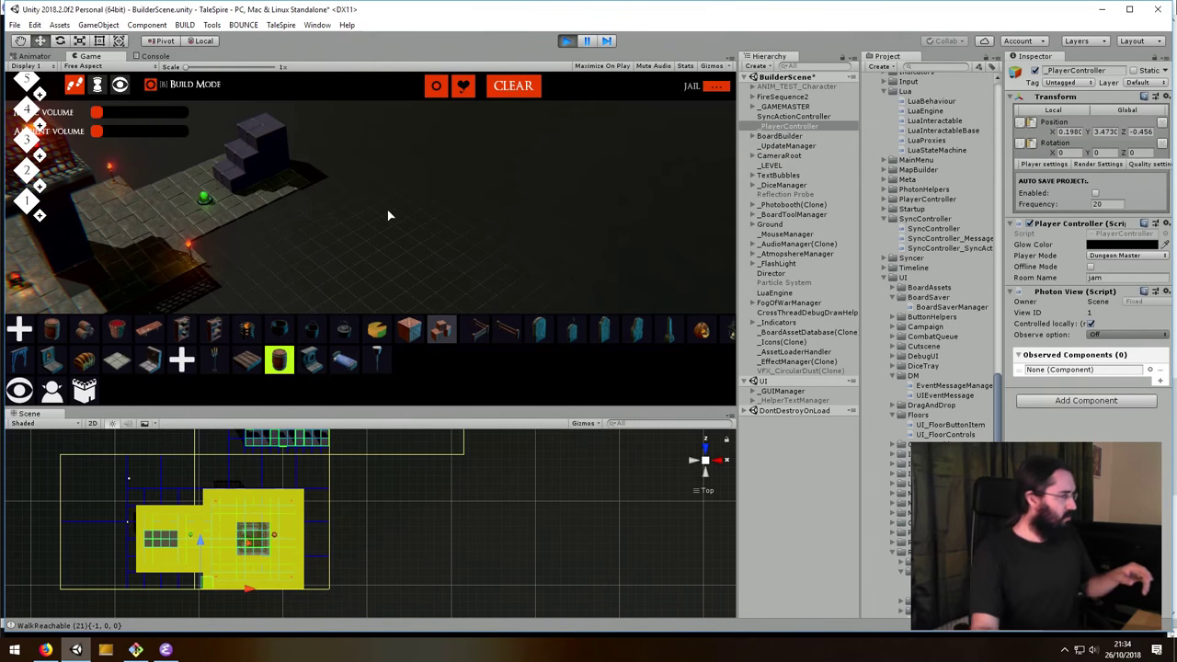
right_drag(171, 271, 196, 240)
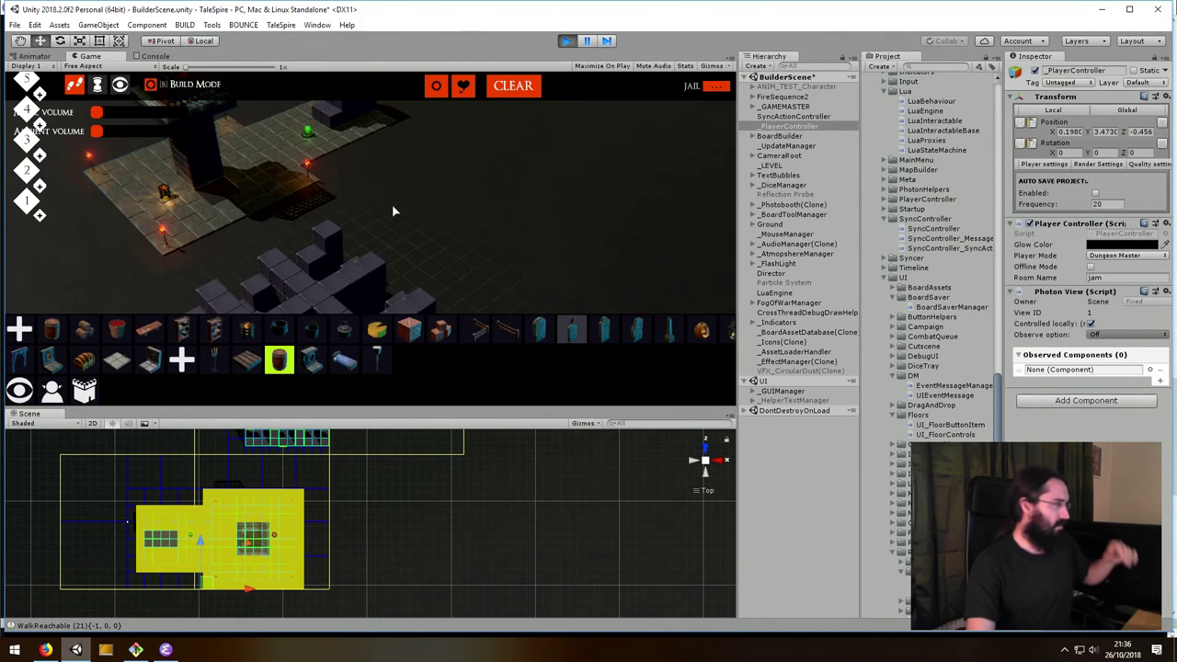
- In player view, move the green slime along the lower floor away from the stairs toward the torch, and restore the Dungeon Master view
key(w)
key(w)
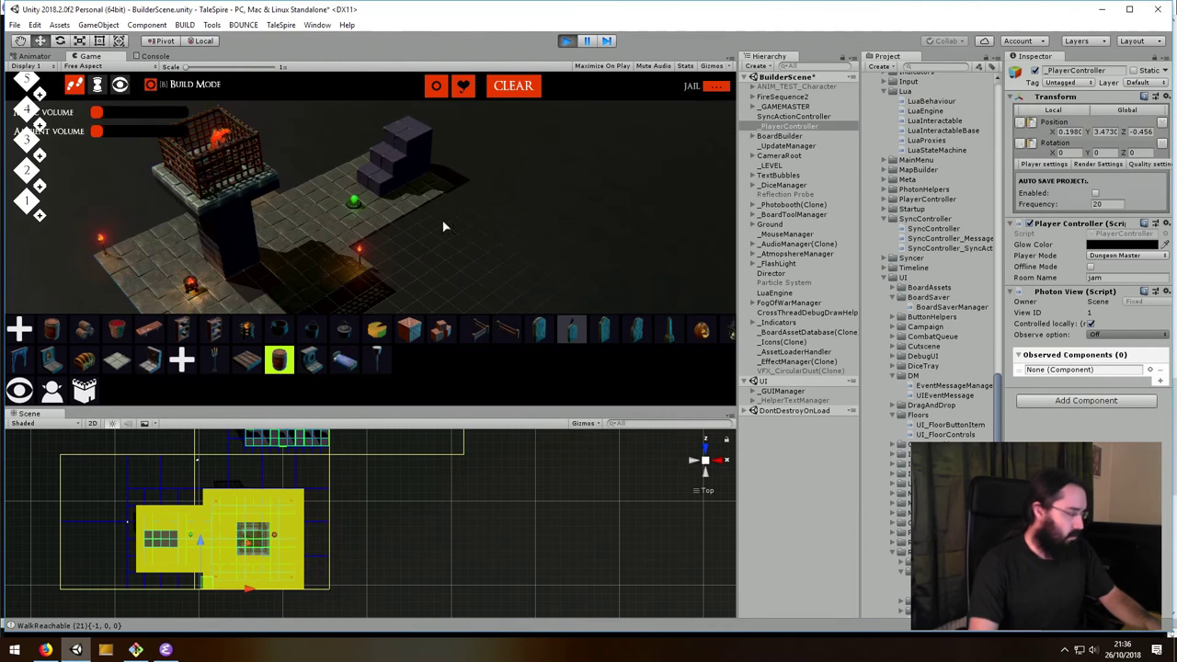
key(w)
key(Tab)
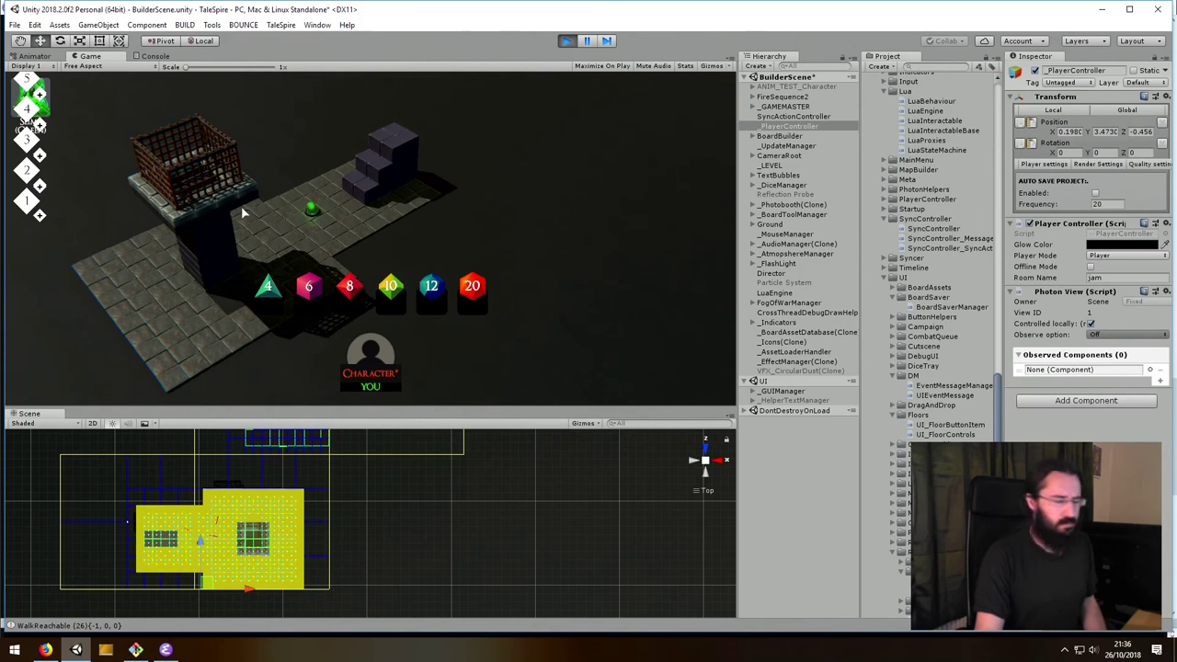
mouse_move(308, 205)
mouse_down()
mouse_move(281, 226)
mouse_move(298, 230)
mouse_move(239, 264)
mouse_move(280, 209)
mouse_up()
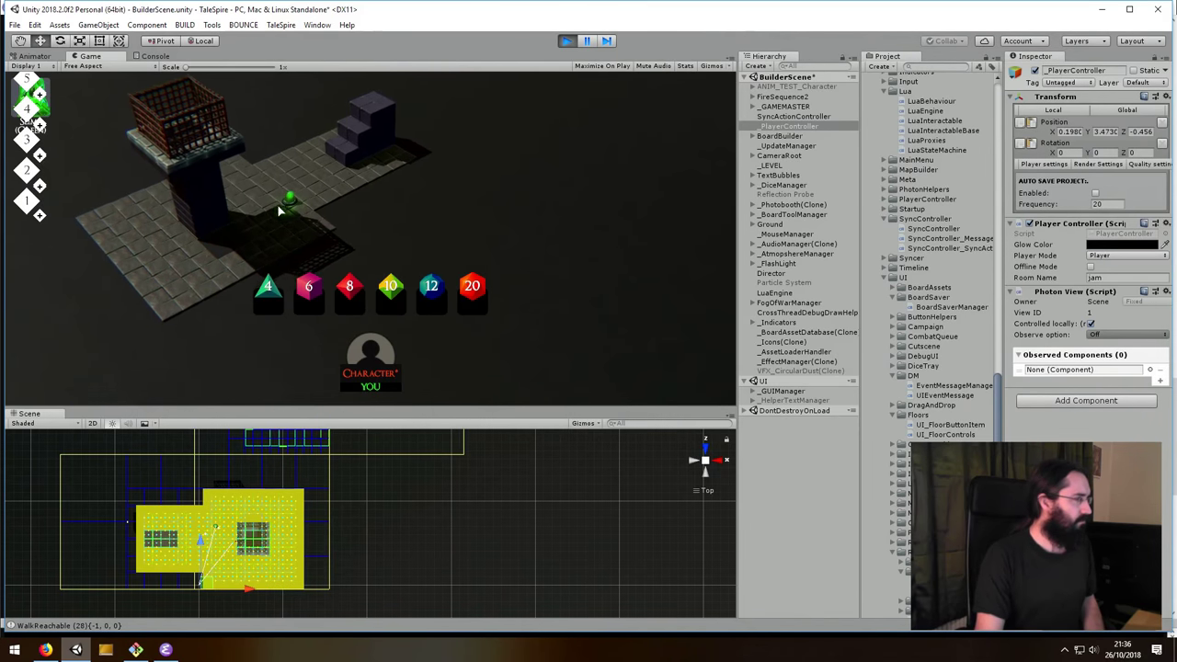
key(b)
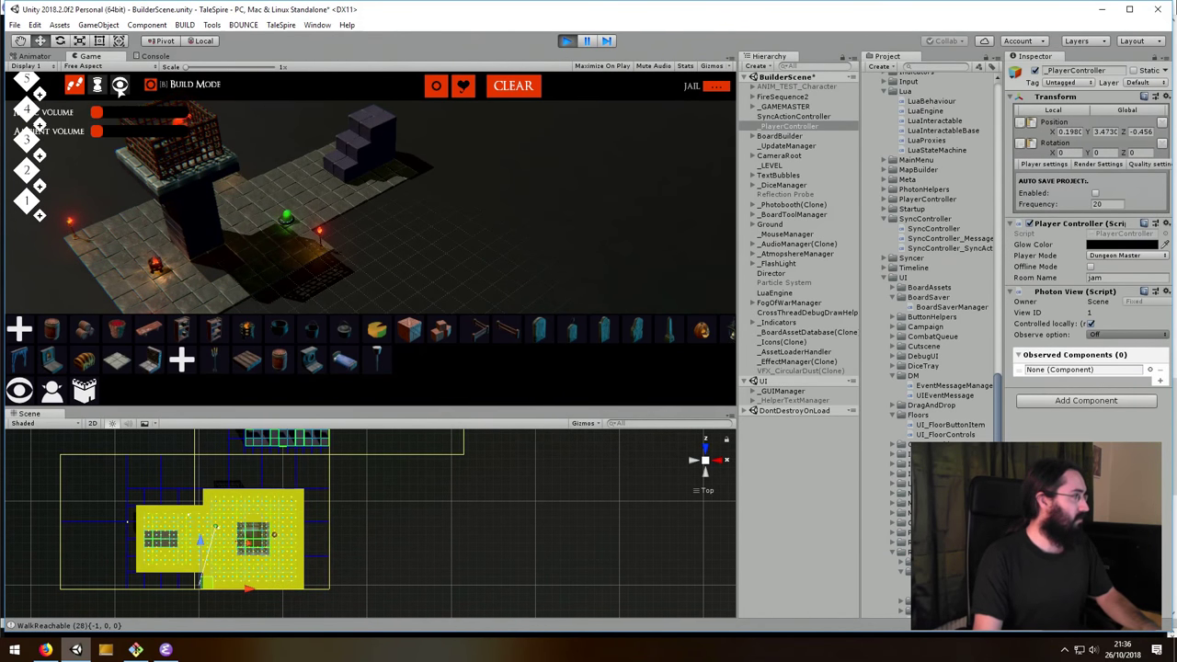
- Switch the board to turn-based play and return it to Exploration Mode with building active
click(97, 84)
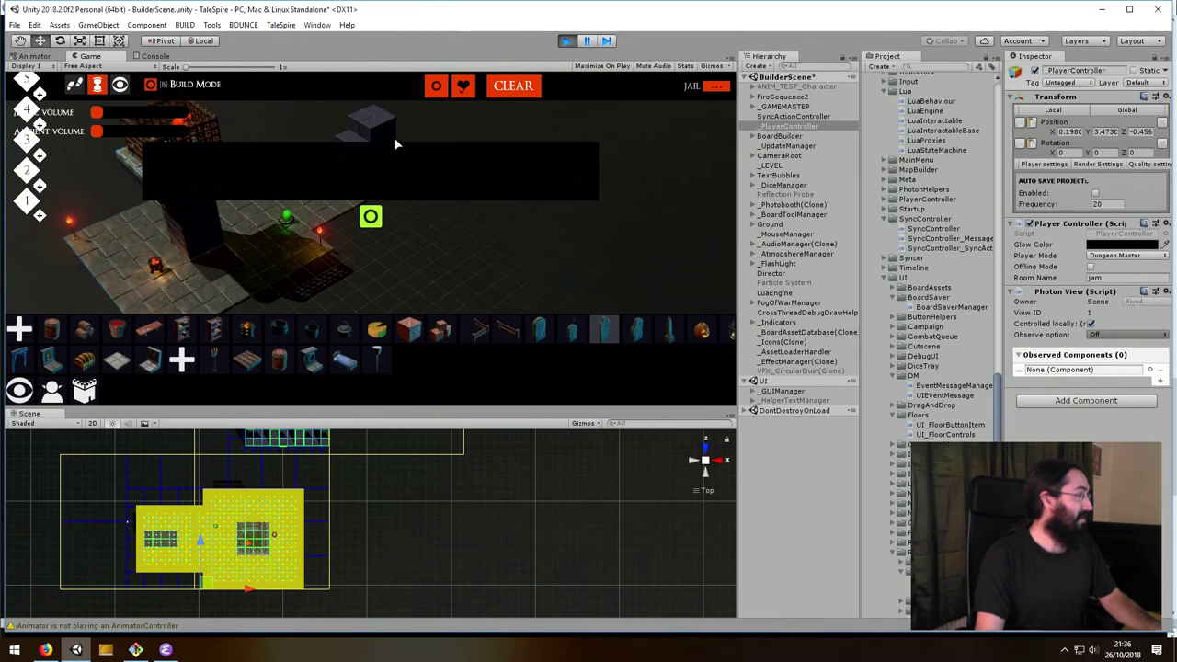
click(74, 84)
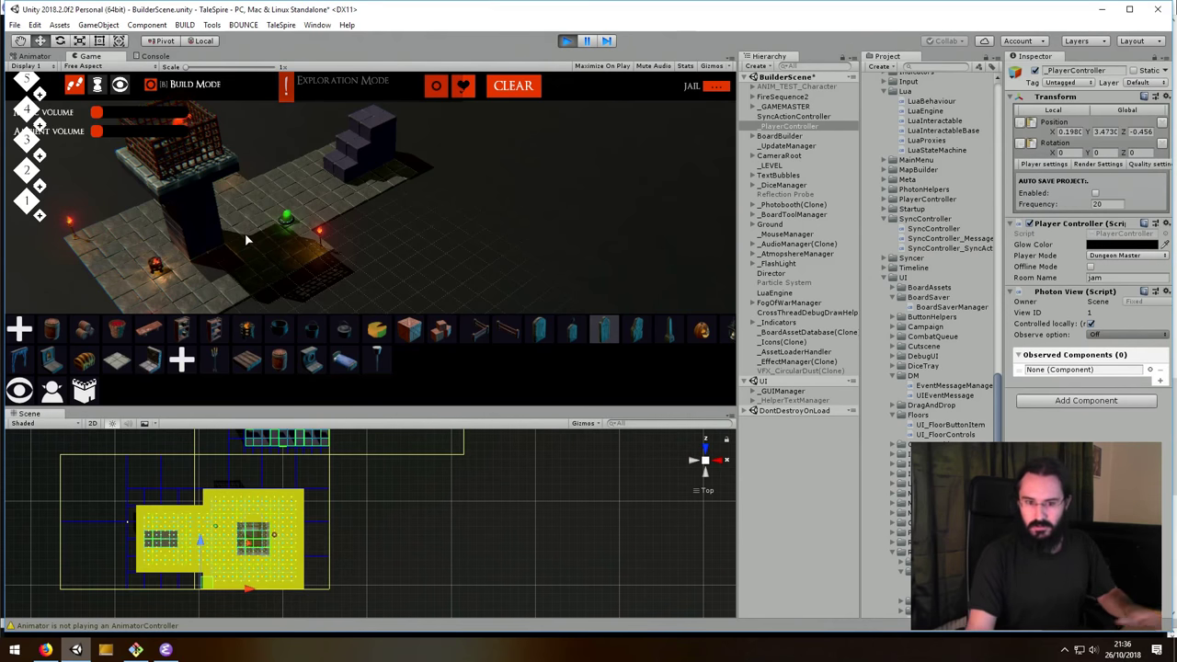
right_drag(249, 236, 387, 210)
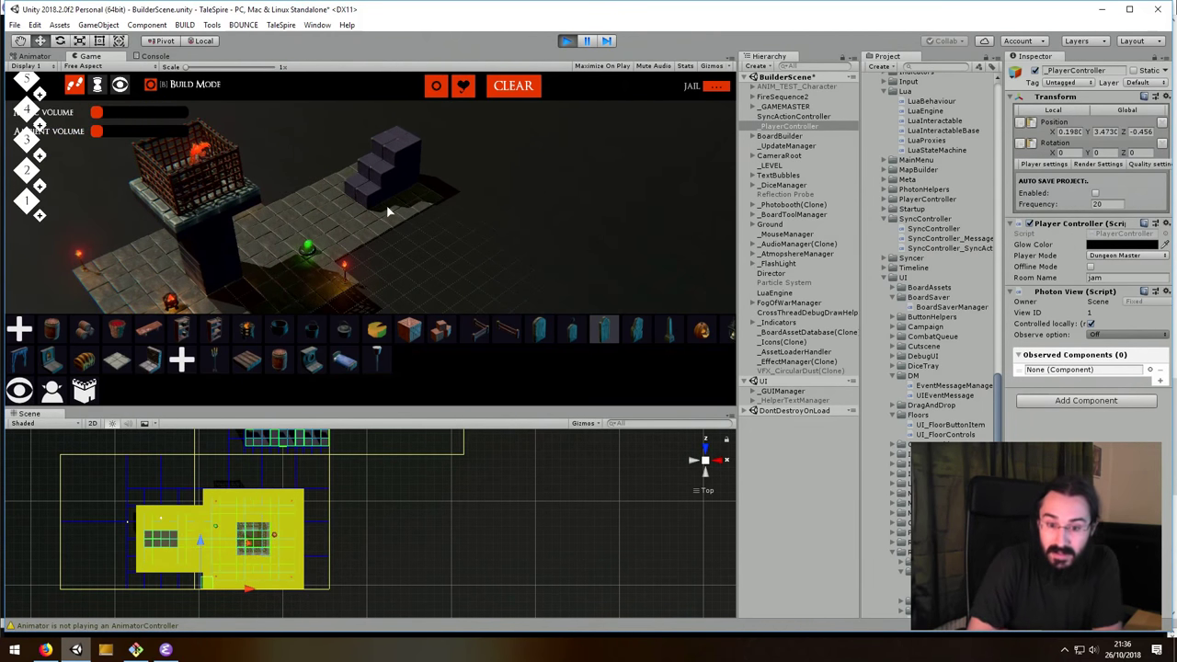
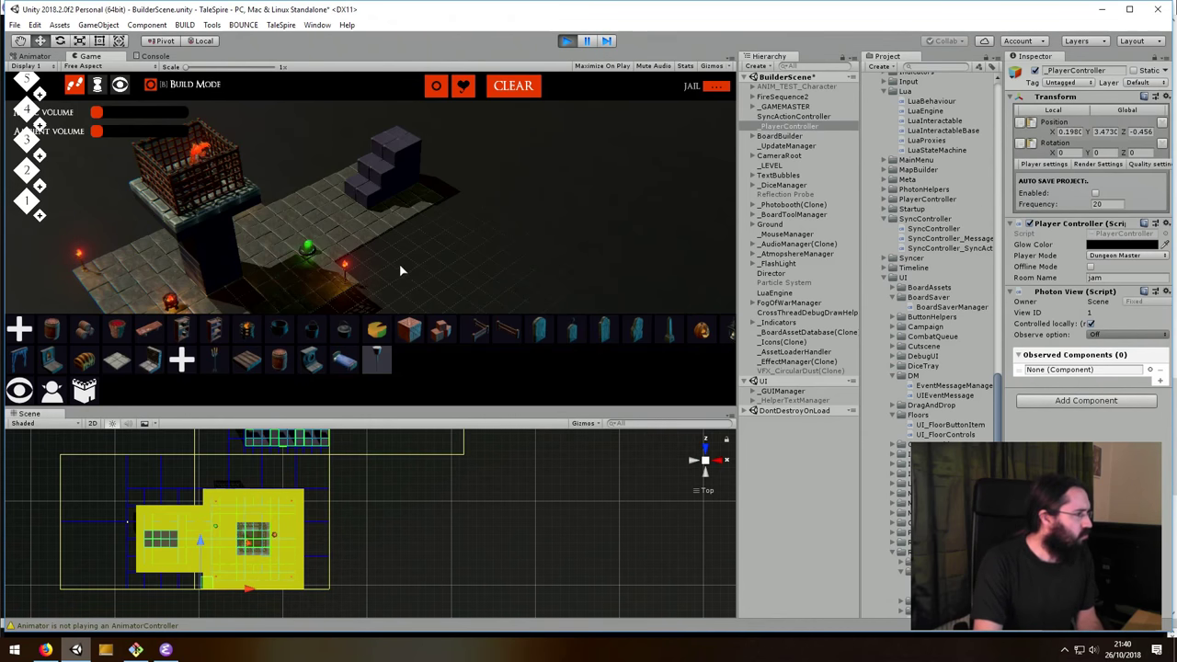
- Place the first stone wall piece from the archway category on the ground between the torch and the stairs
mouse_move(397, 269)
right_down()
mouse_move(438, 122)
mouse_move(404, 184)
mouse_move(410, 282)
mouse_move(432, 267)
mouse_move(435, 253)
mouse_move(408, 256)
right_up()
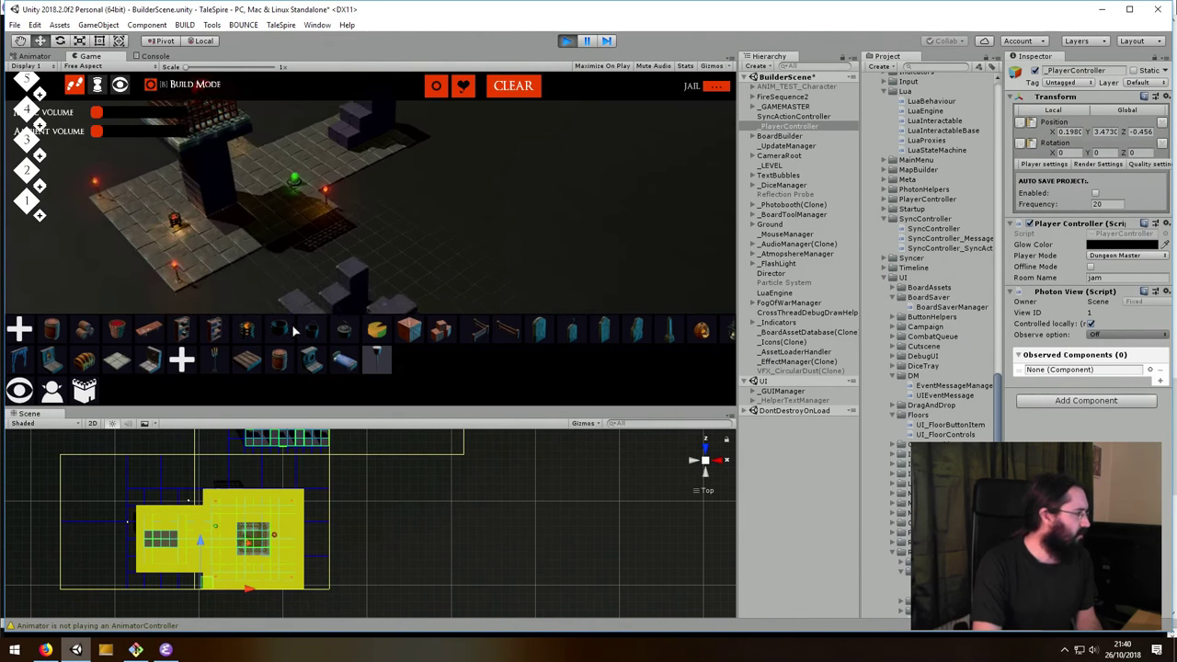
click(19, 358)
click(19, 329)
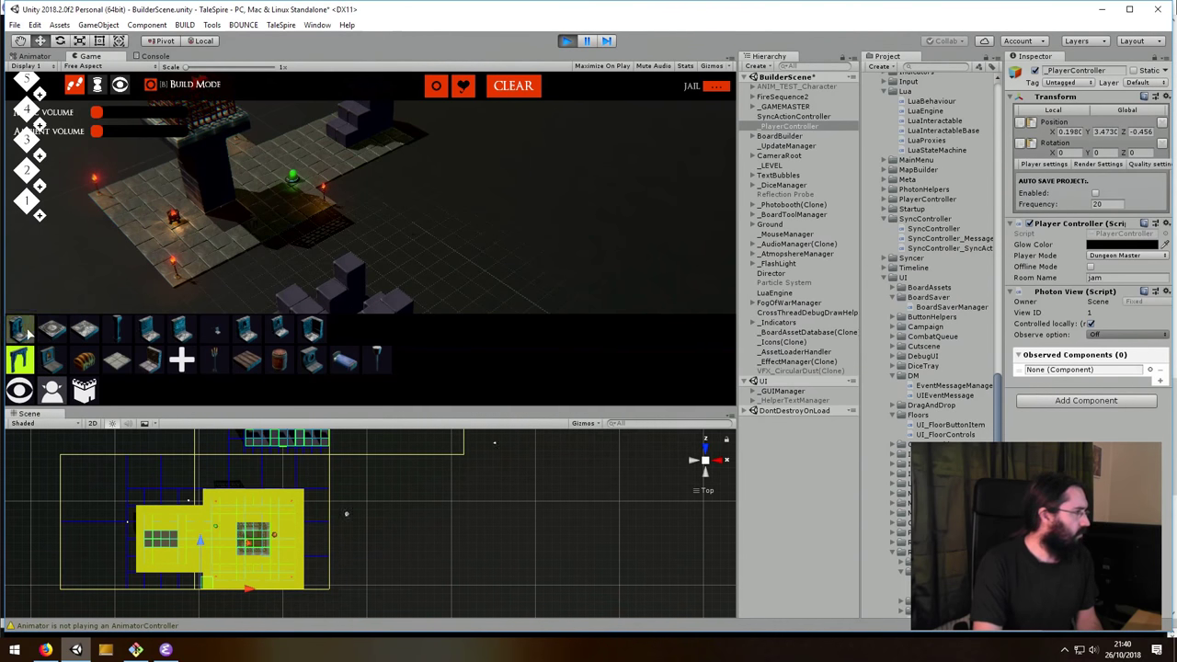
right_drag(376, 218, 353, 219)
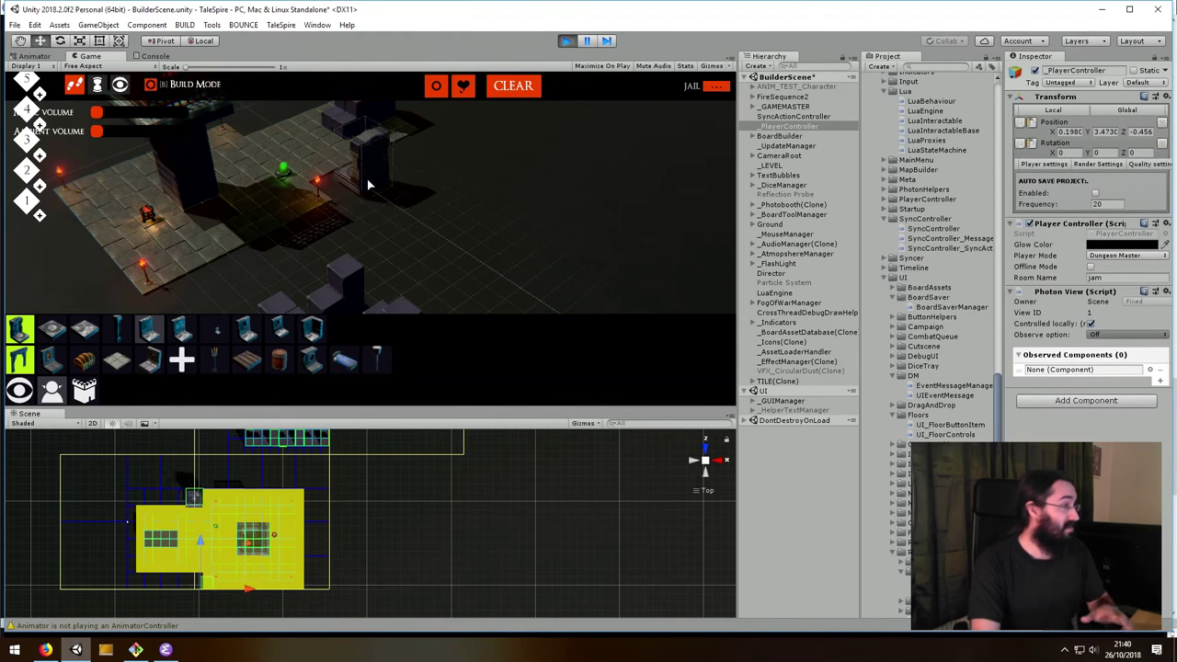
click(391, 184)
right_drag(424, 188, 331, 226)
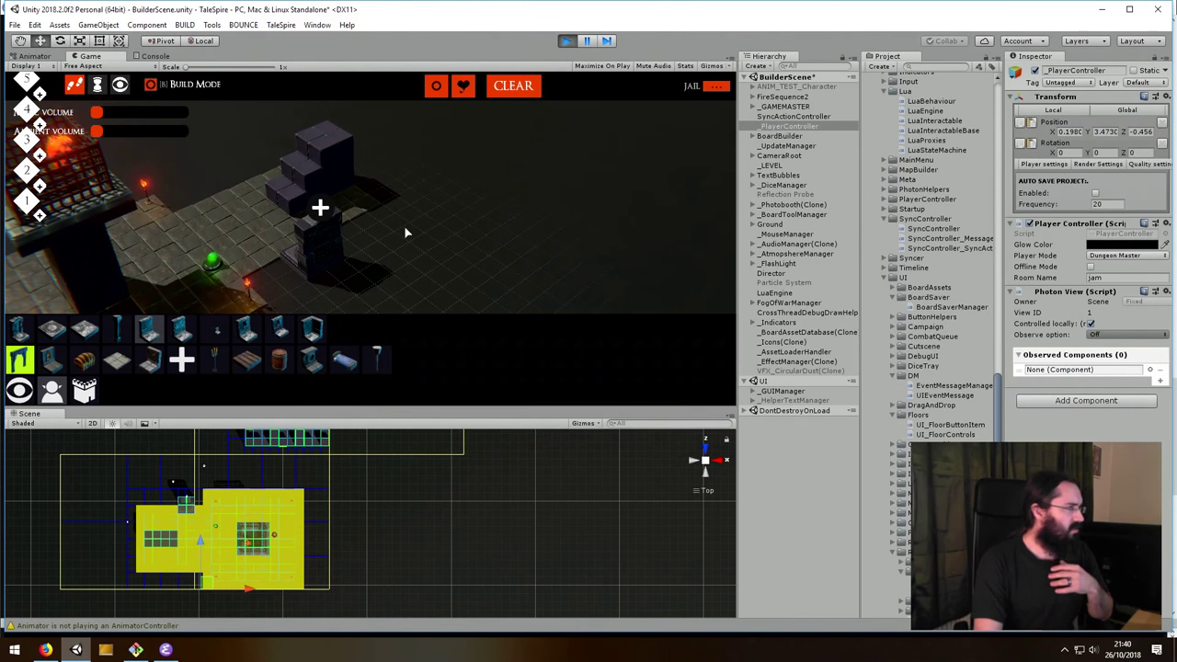
- Expand FogOfWarManager's Zones down to Zone[0, 0, 0] and look through the TILE(Clone) objects it holds
click(753, 136)
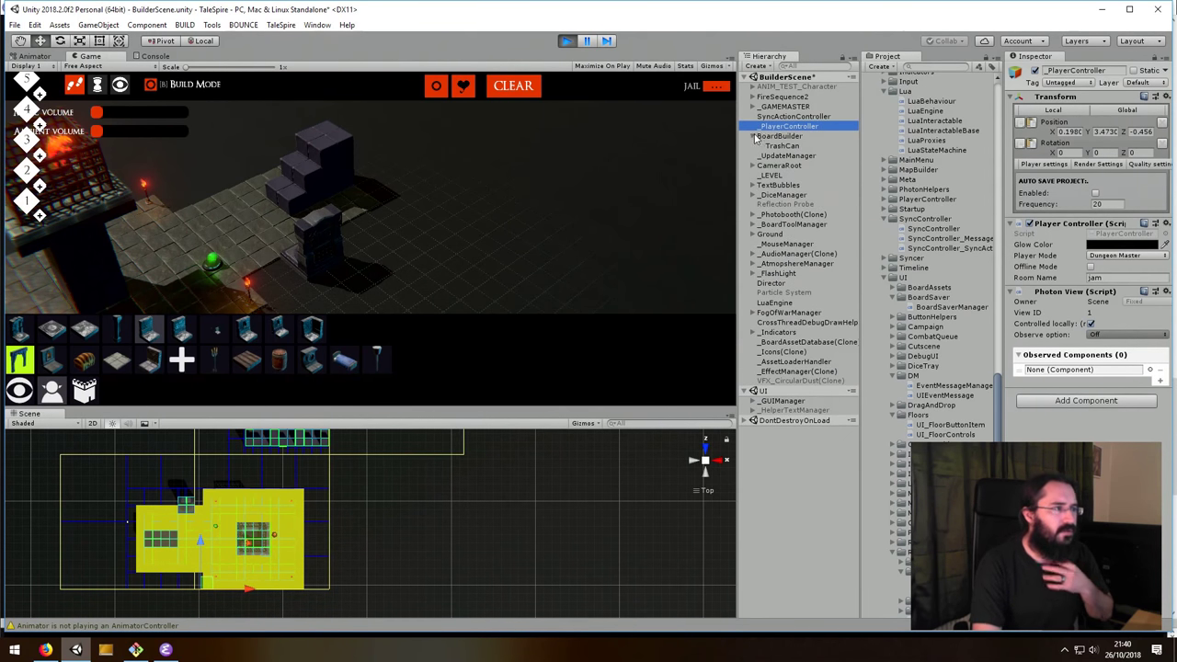
click(754, 136)
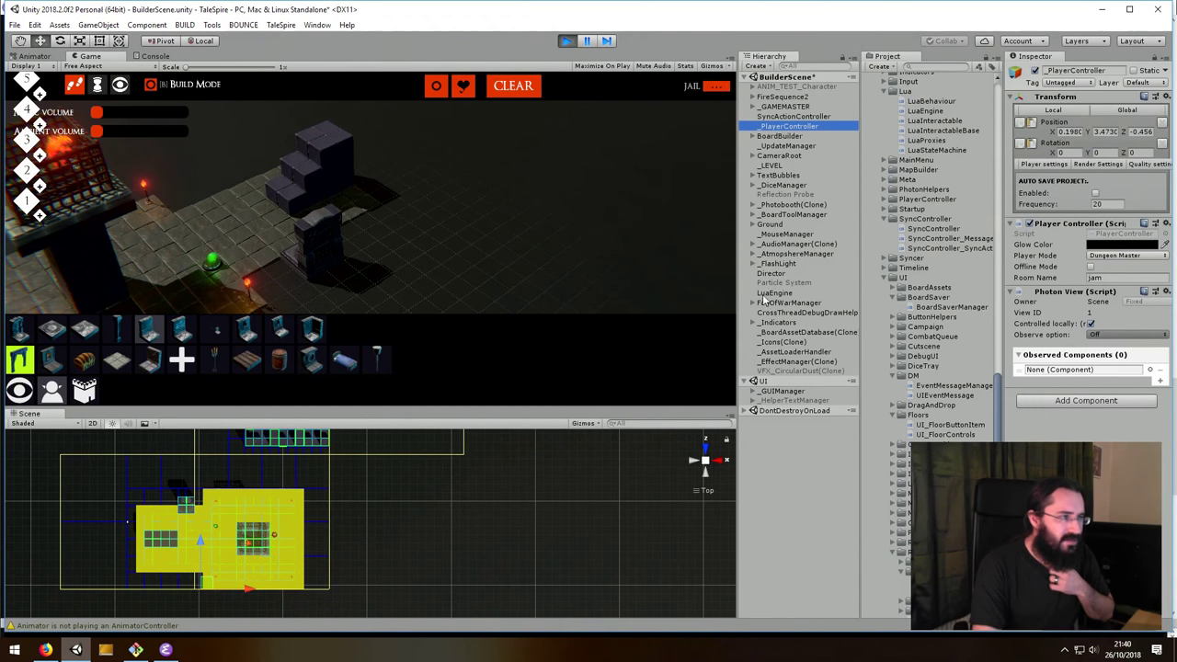
click(752, 302)
click(762, 313)
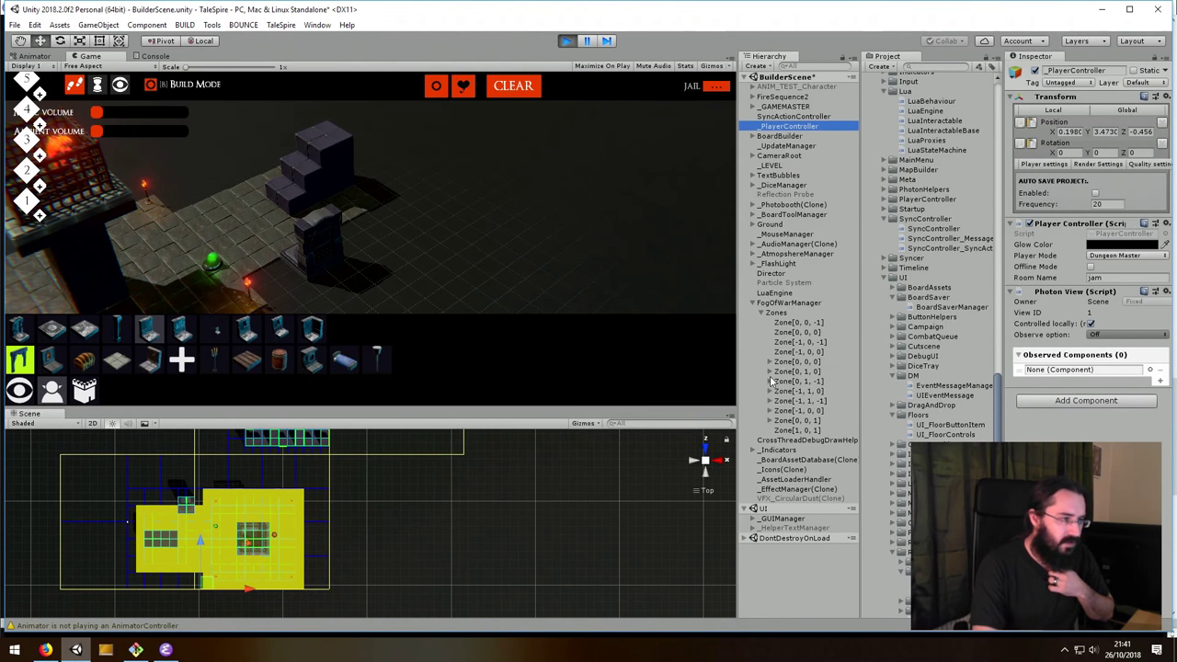
click(770, 362)
scroll(781, 404, down, 10)
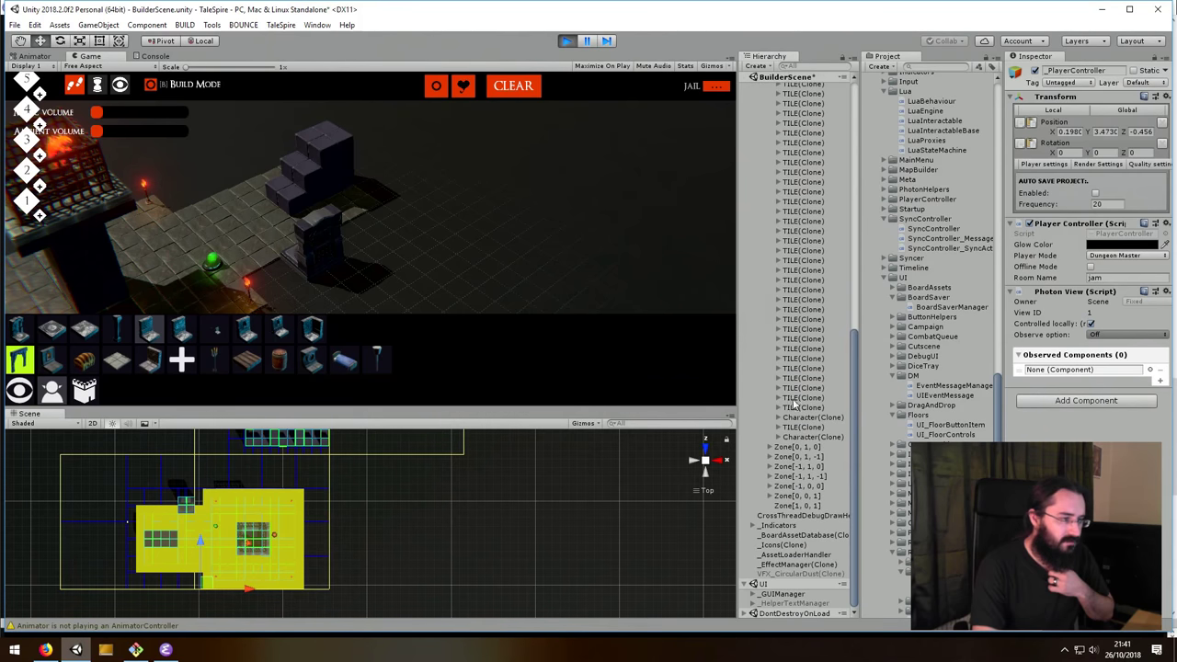
- Collapse Zone[0, 0, 0] and compare the contents of Zone[0, 0, 1], Zone[-1, 0, 0], Zone[-1, 1, 0] and Zone[0, 1, -1]
scroll(782, 300, up, 10)
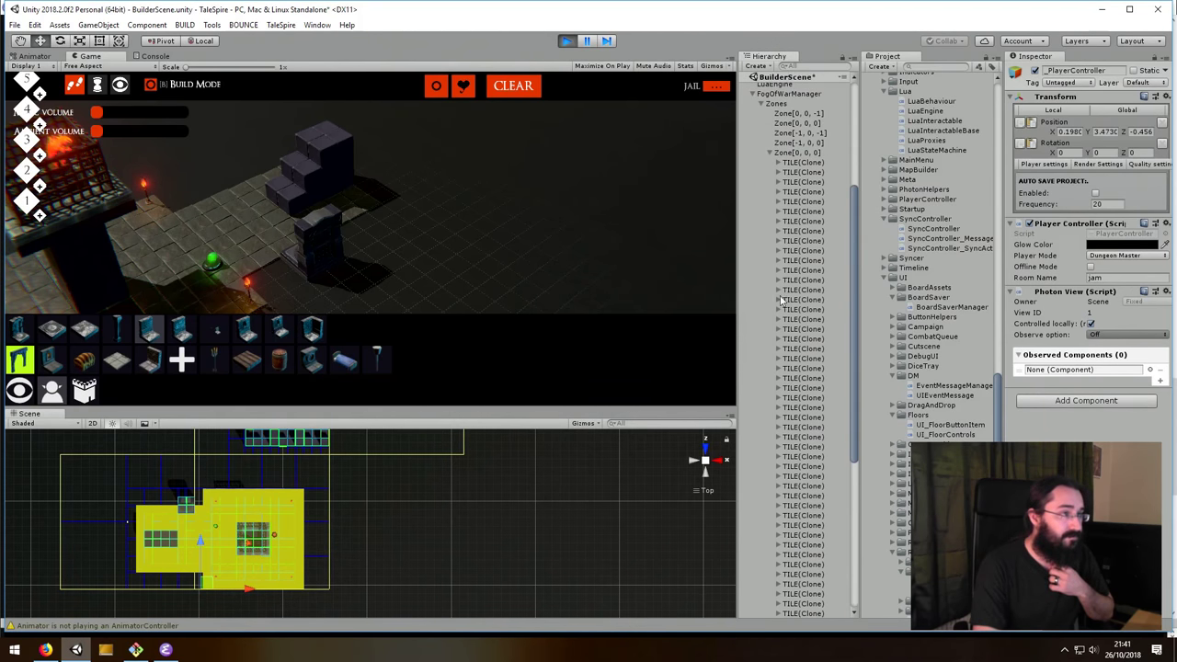
click(770, 151)
click(770, 420)
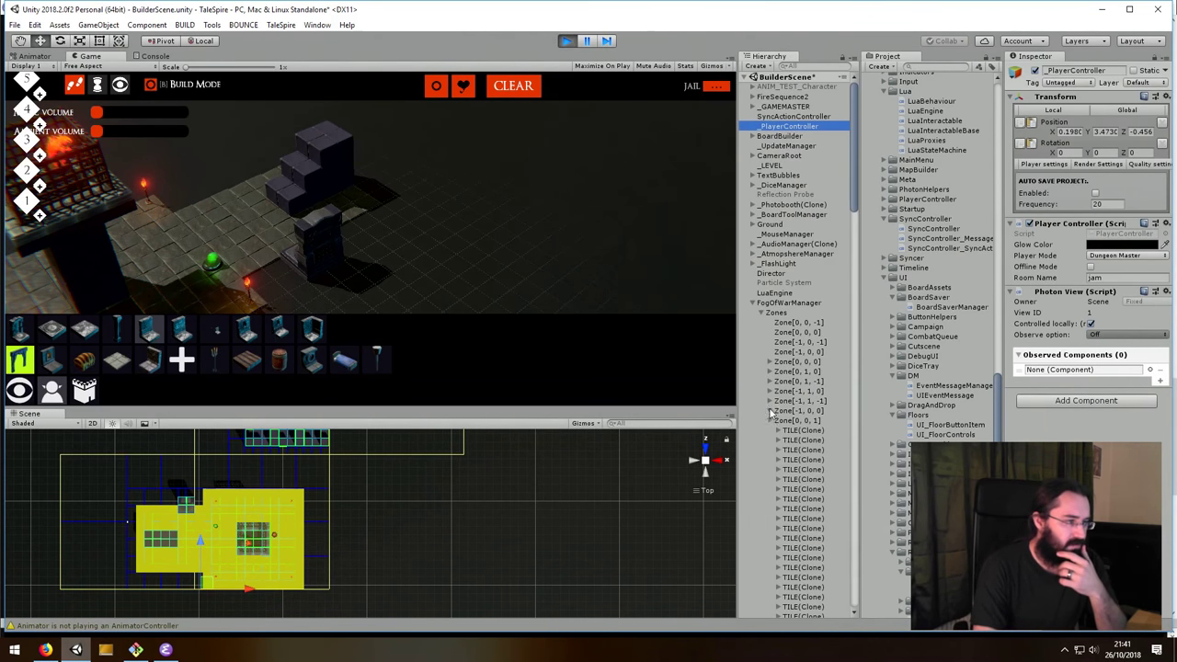
click(769, 410)
click(770, 391)
click(770, 381)
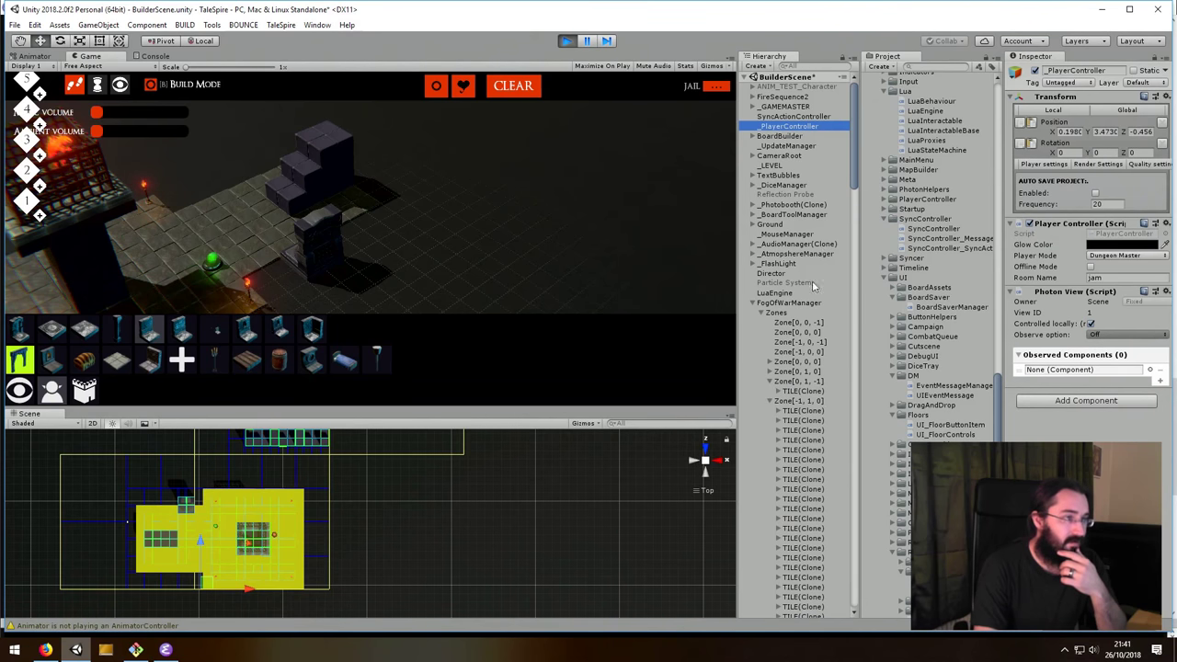
- Expand the tile in Zone[0, 1, -1] down to its AssetLoader objects, and examine the container of the last tile in Zone[-1, 1, 0]
scroll(799, 230, down, 6)
click(778, 202)
click(788, 211)
click(795, 221)
click(802, 241)
click(797, 241)
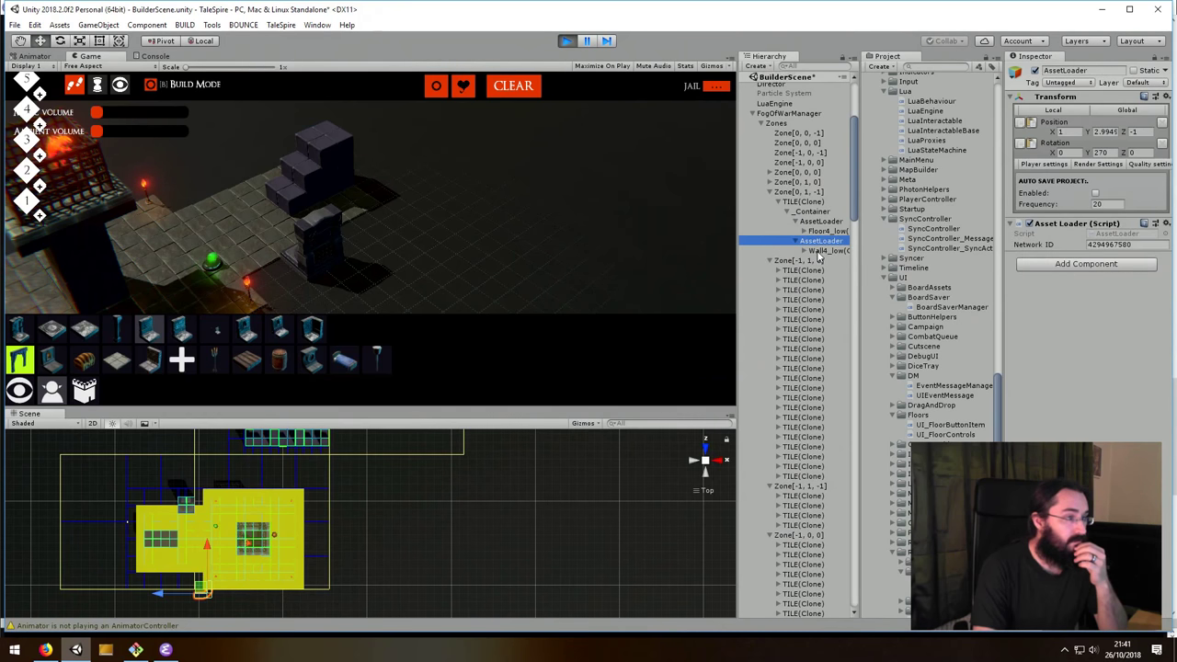
scroll(805, 292, down, 3)
scroll(804, 342, down, 2)
click(779, 291)
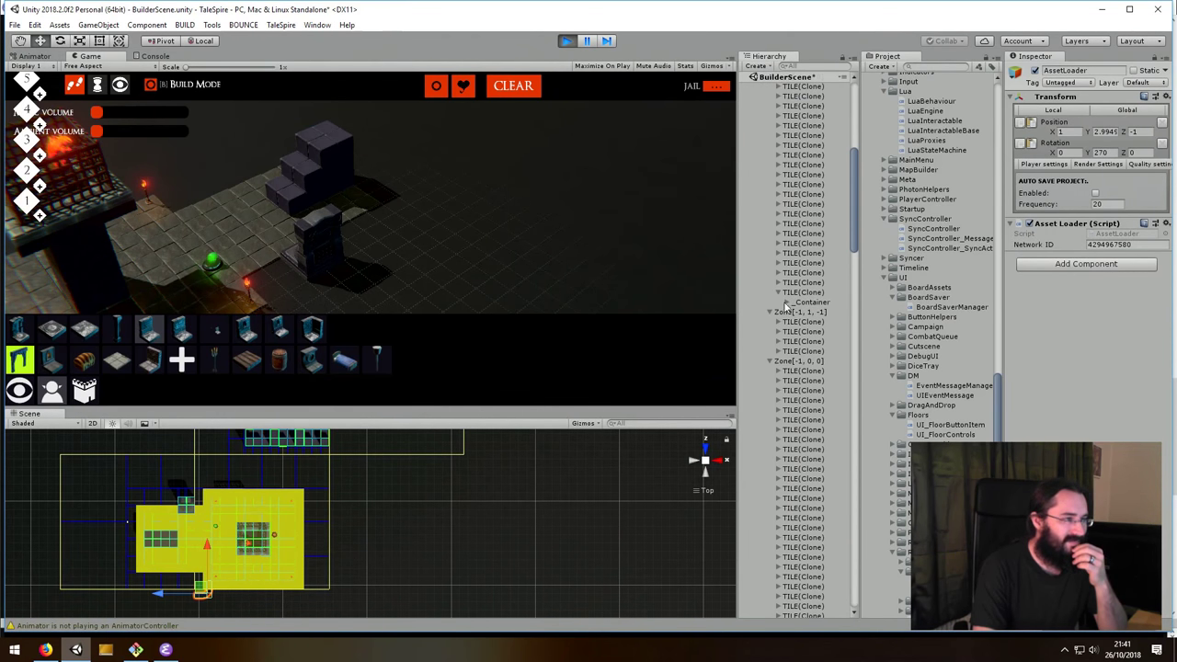
click(787, 301)
- Restart play mode and trace the doorway piece from the Scene view to its AssetLoader in Zone[0, 0, 0]
click(565, 41)
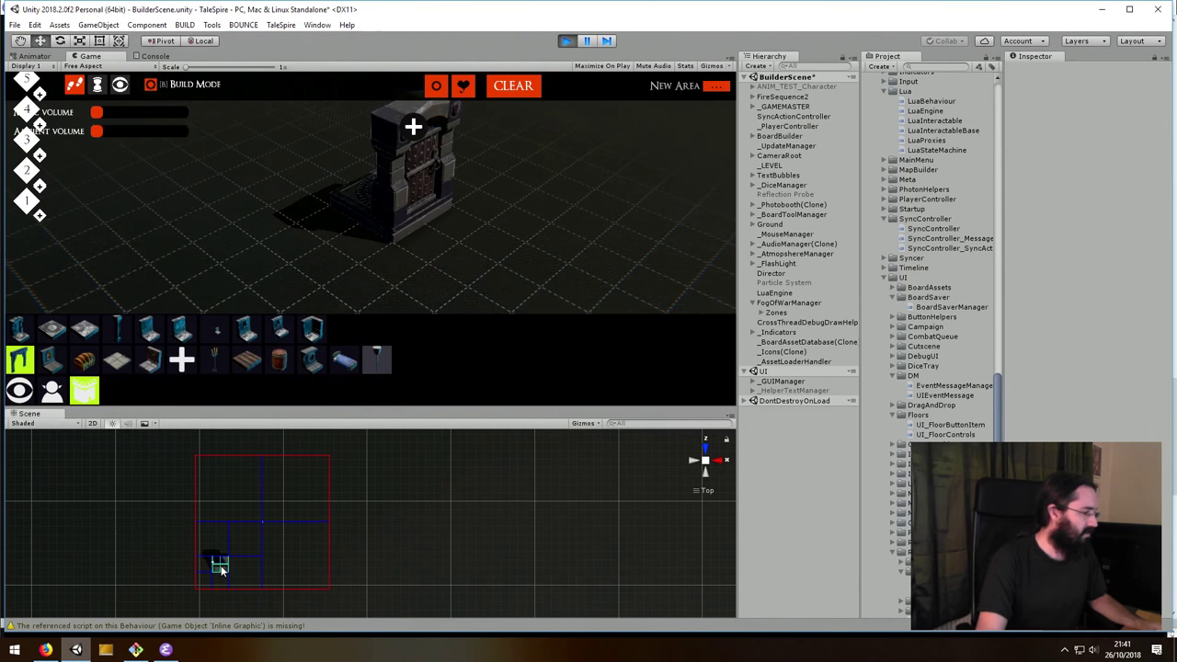
click(220, 569)
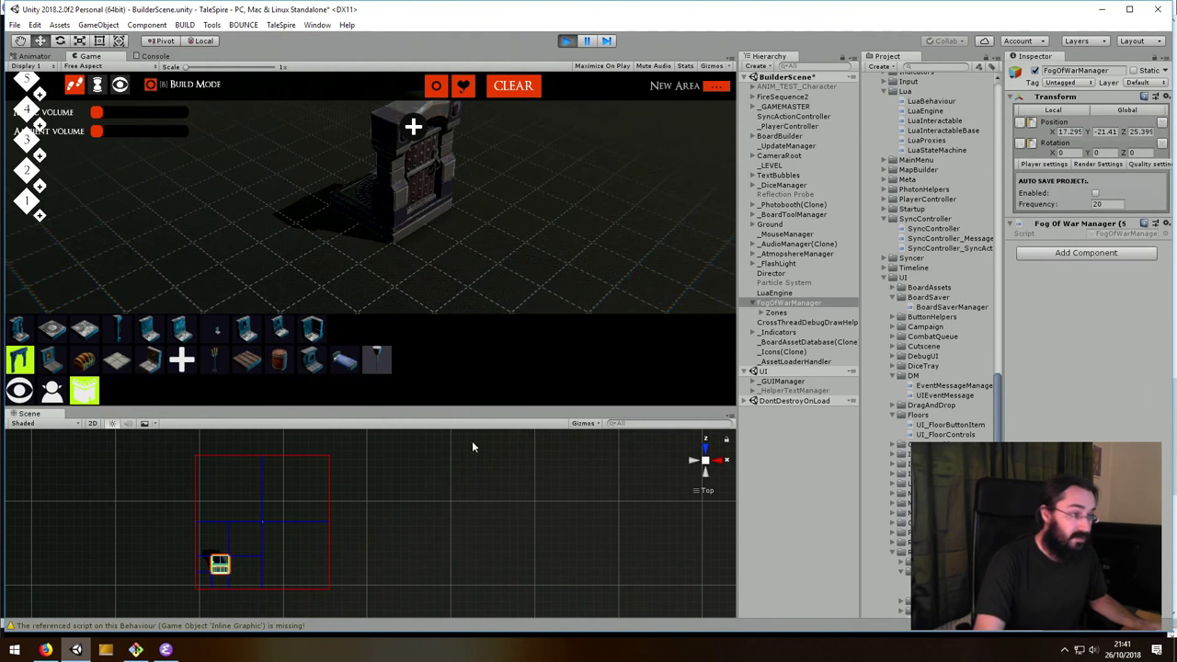
click(220, 569)
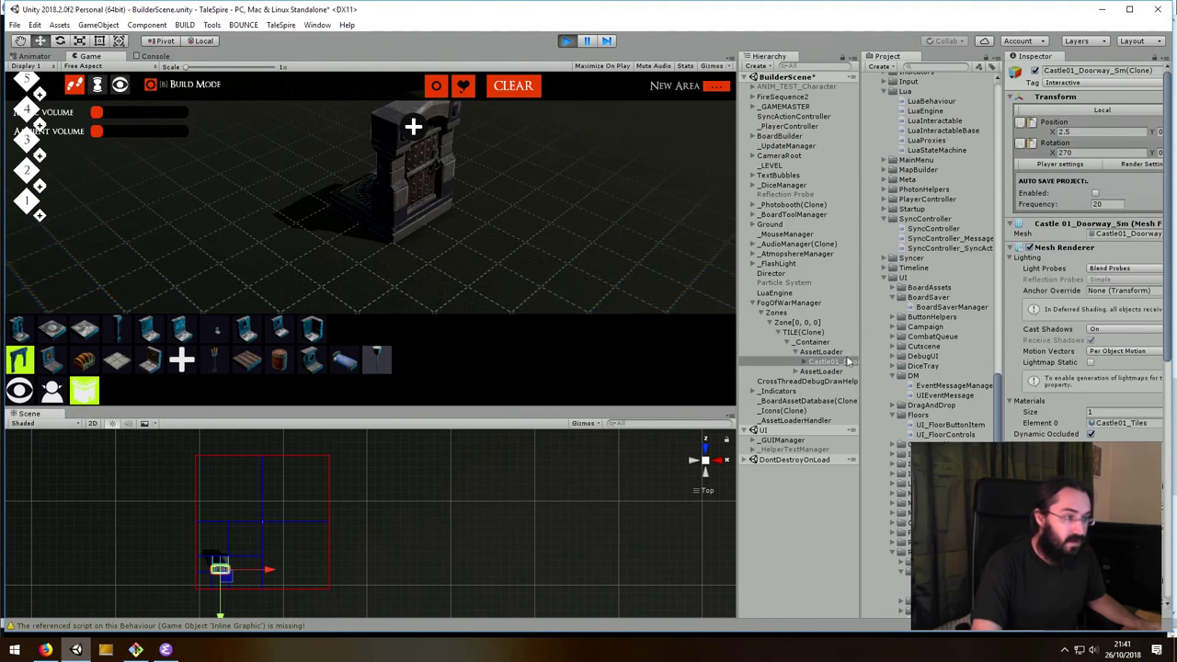
click(811, 354)
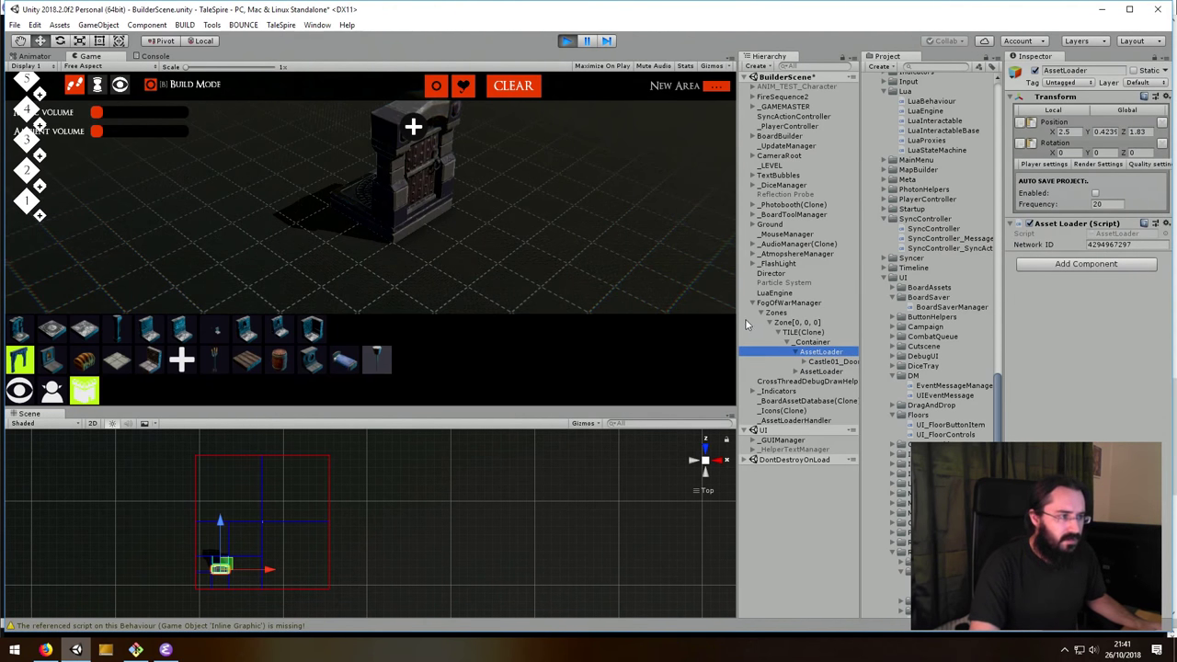
- Widen the Hierarchy and inspect the Castle01_Floor(Clone) and Castle01_Doorway_Sm(Clone) objects under the tile's two AssetLoaders
drag(738, 322, 618, 323)
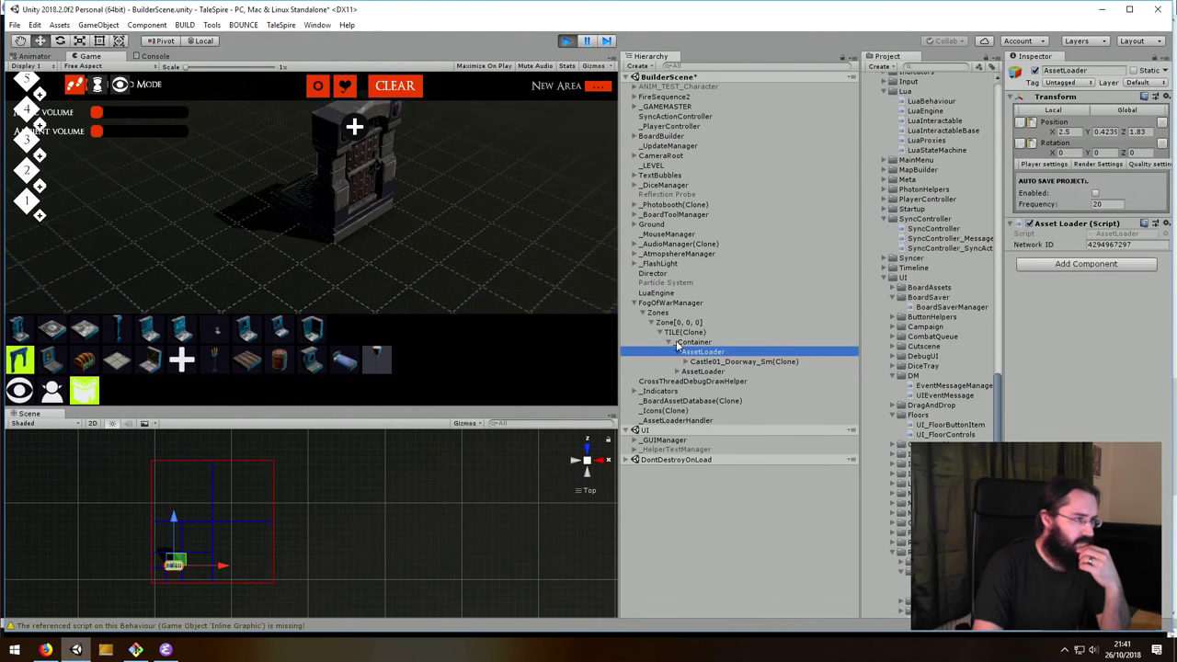
click(678, 371)
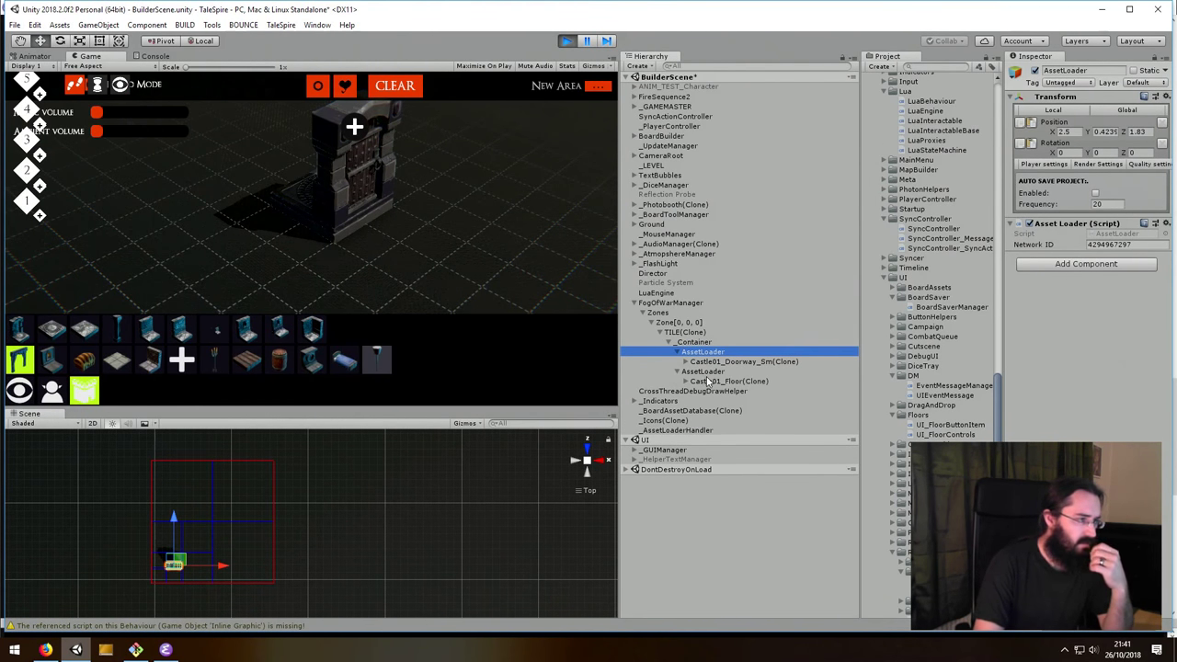
click(726, 380)
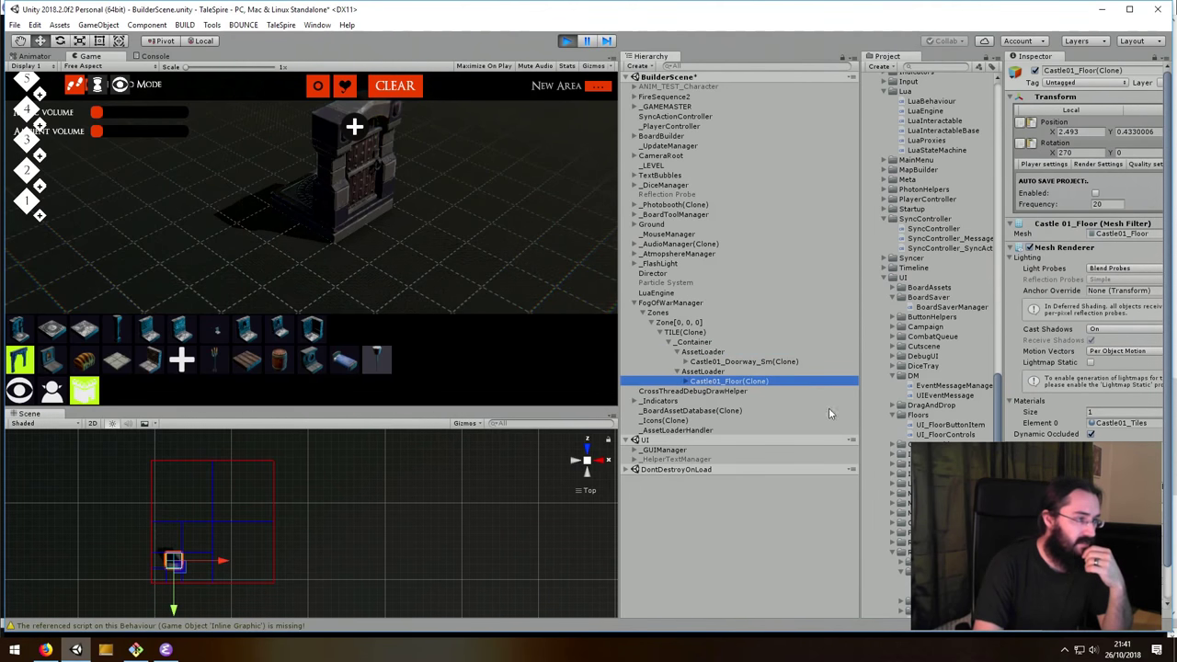
click(764, 363)
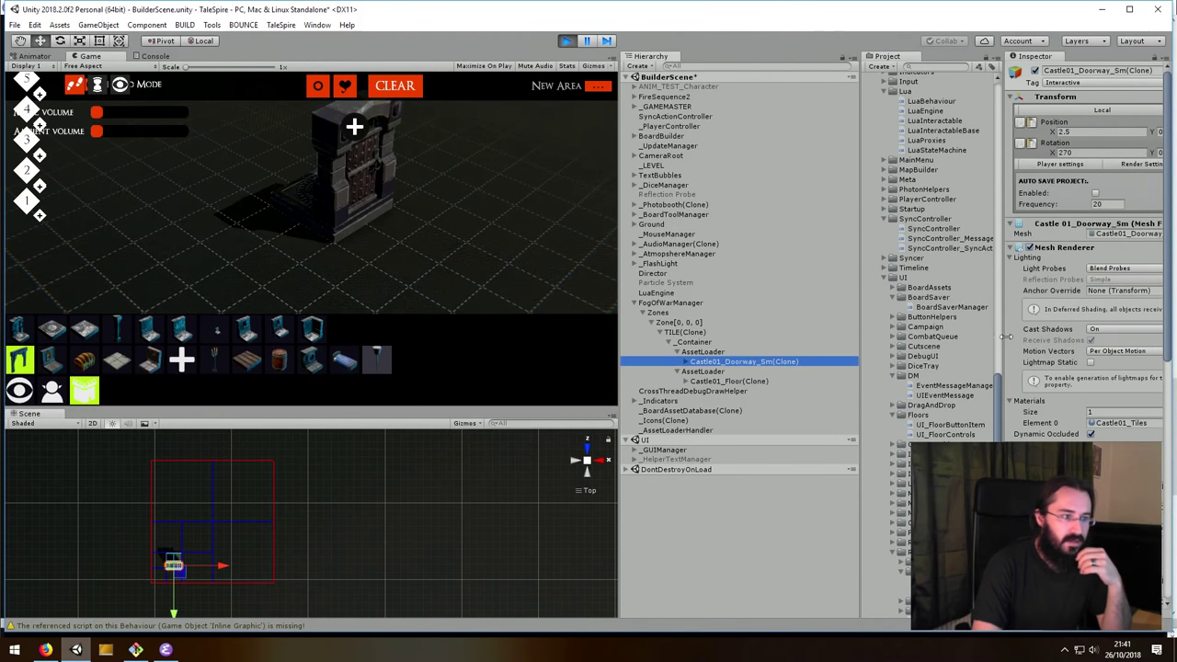
- Widen the Inspector and reveal the Lua code in the doorway's Lua Container component
drag(1006, 337, 826, 336)
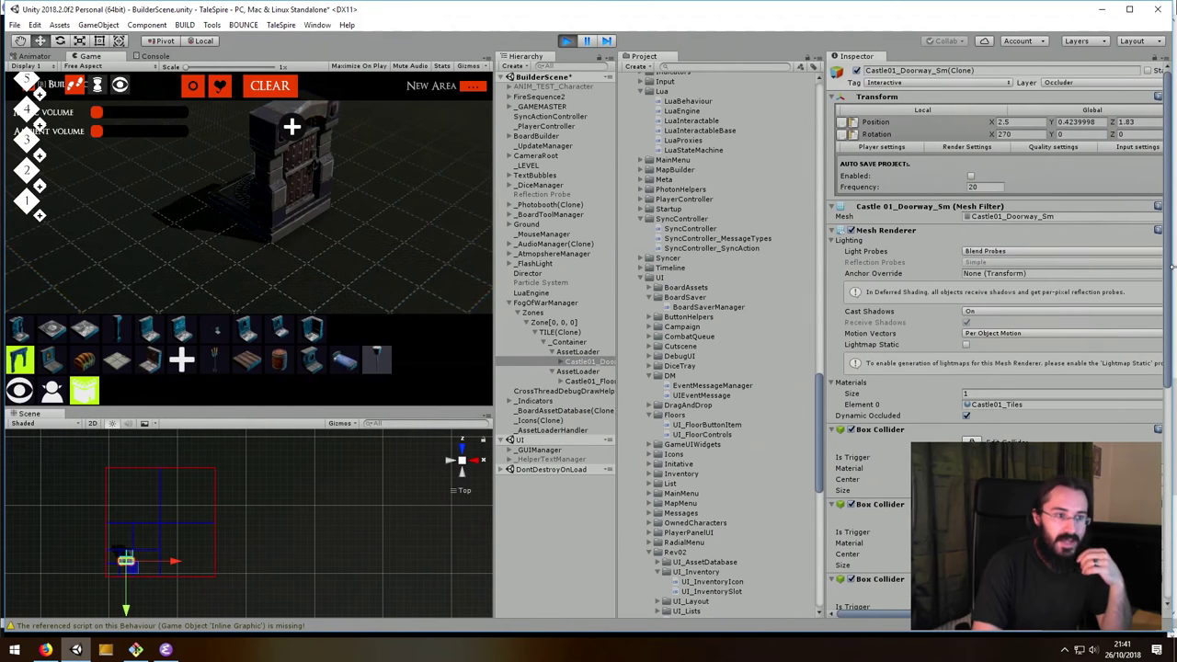
drag(1173, 266, 1164, 513)
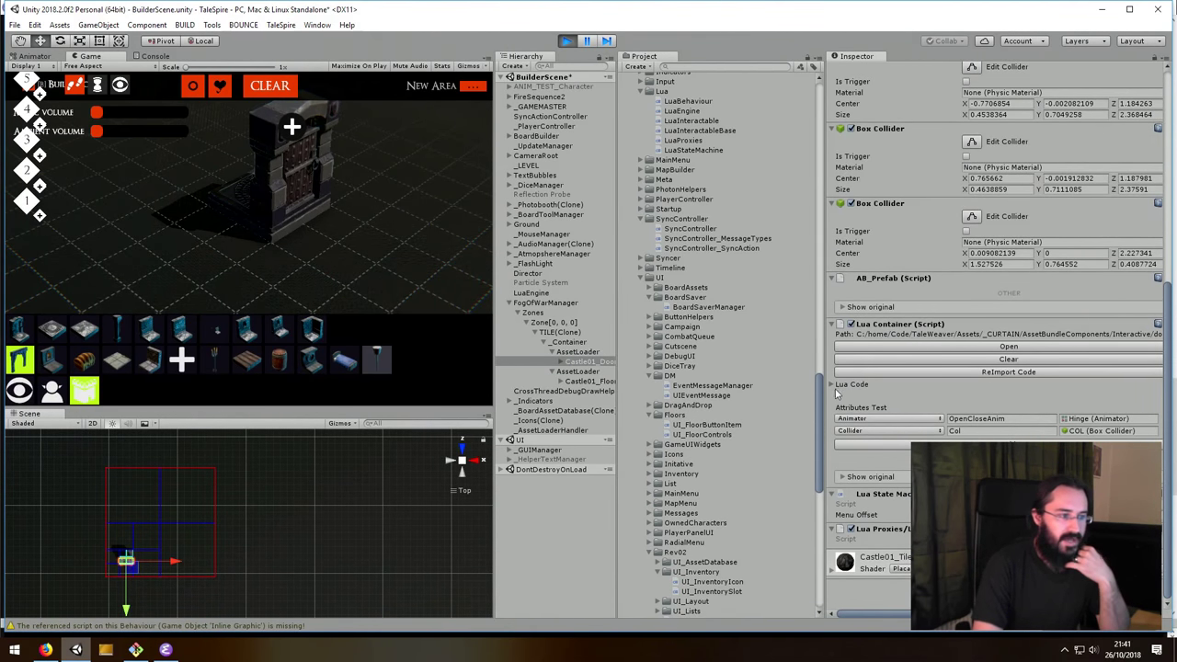
click(832, 387)
drag(1172, 405, 1173, 492)
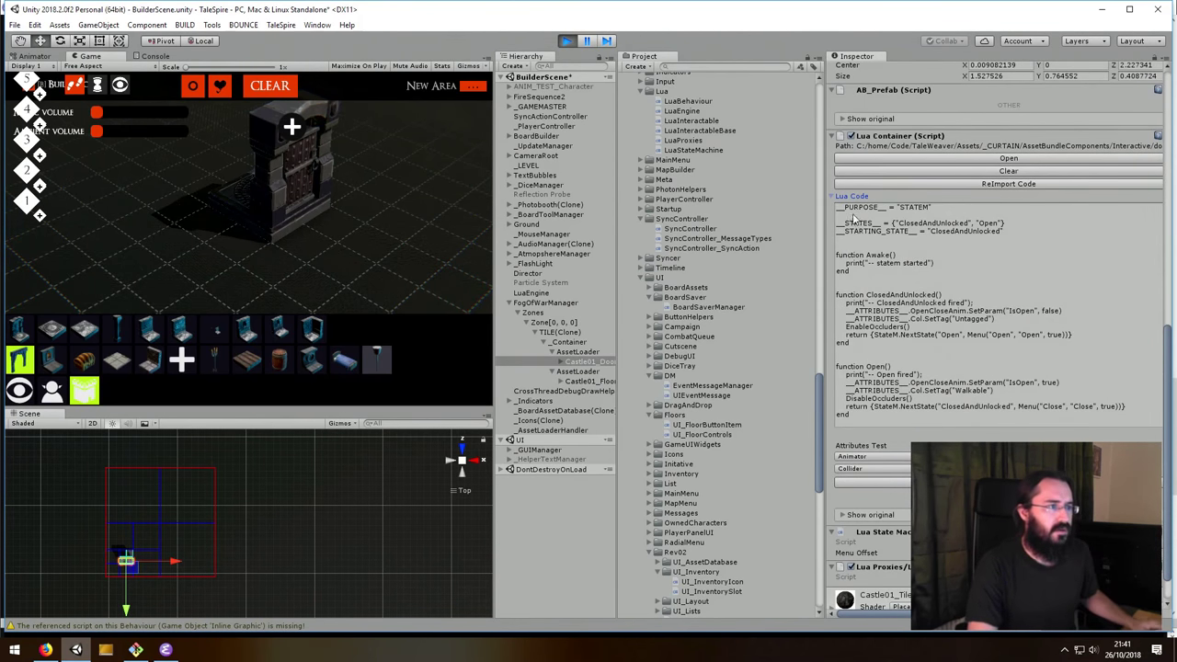
- Select the doorway's entire Lua code and try to paste it into a new Emacs buffer named gfgf
click(857, 415)
drag(857, 415, 838, 208)
click(838, 208)
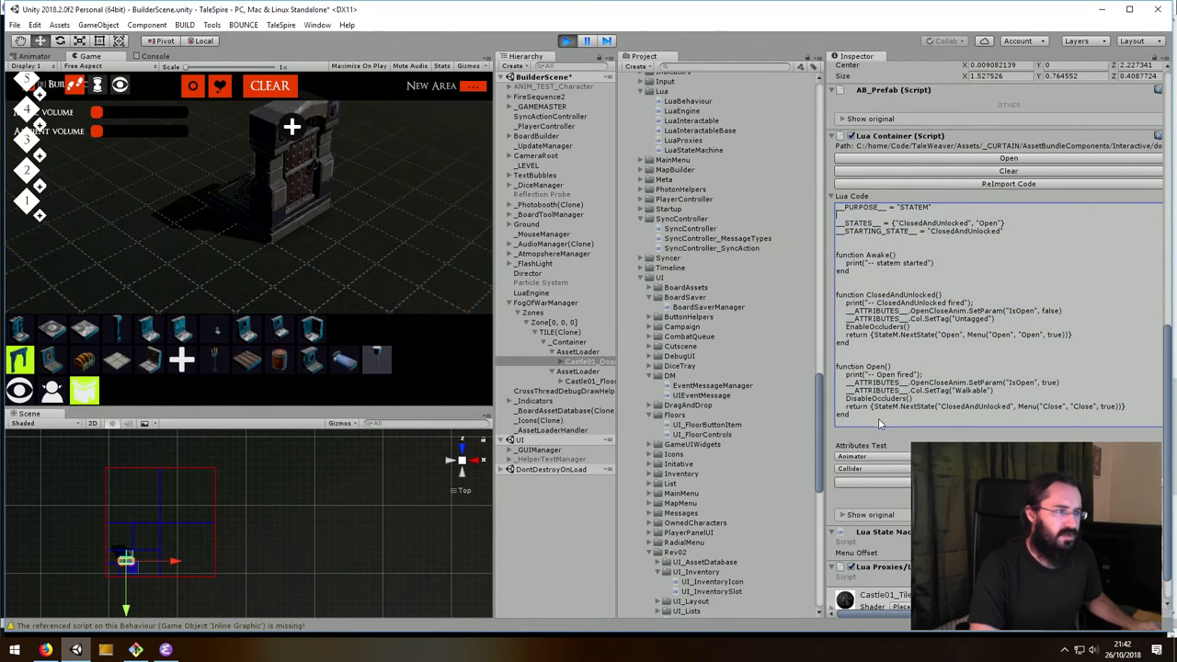
drag(883, 419, 829, 199)
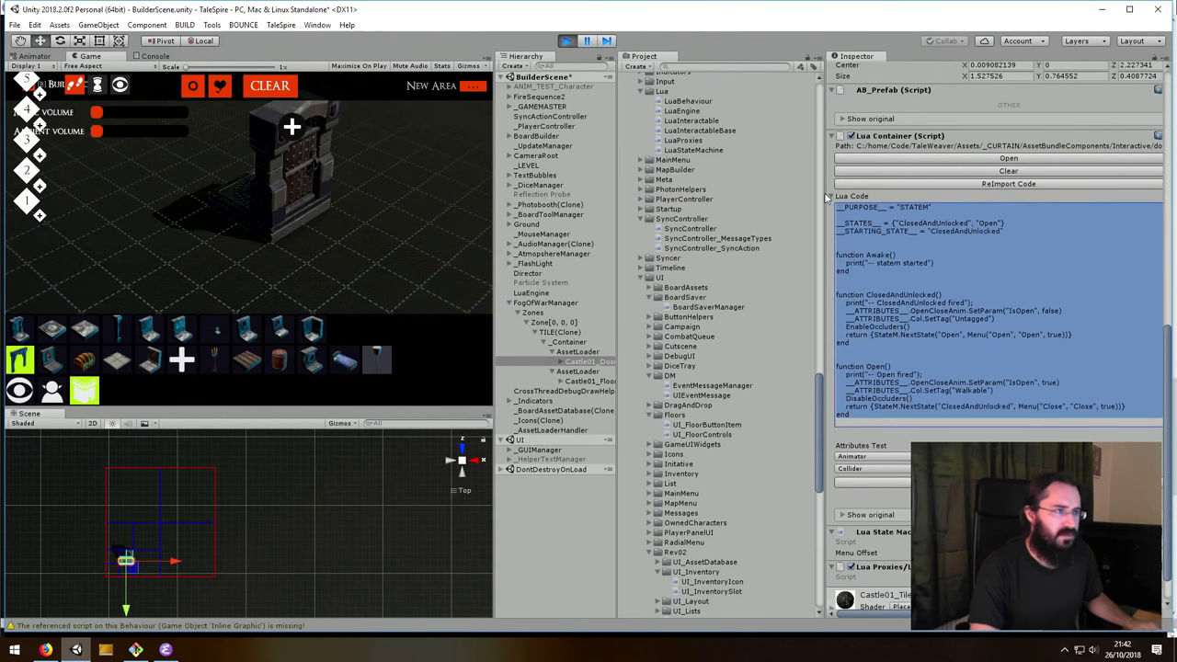
click(166, 649)
key(ctrl+x)
text(bgfgf)
key(Return)
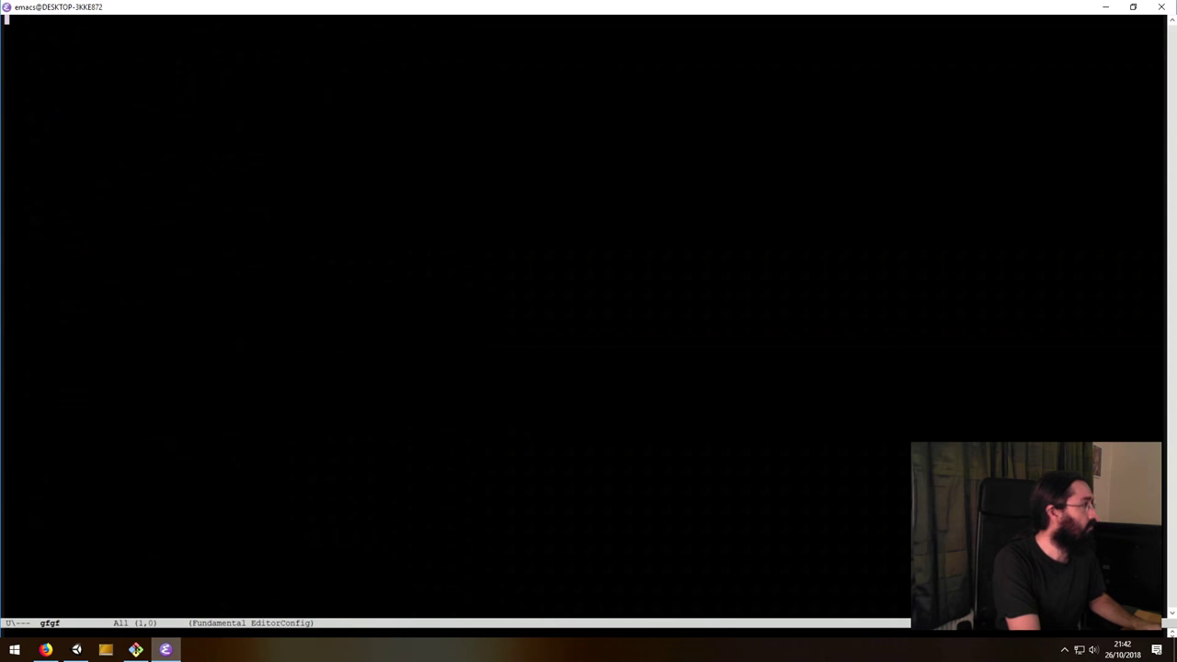
key(ctrl+y)
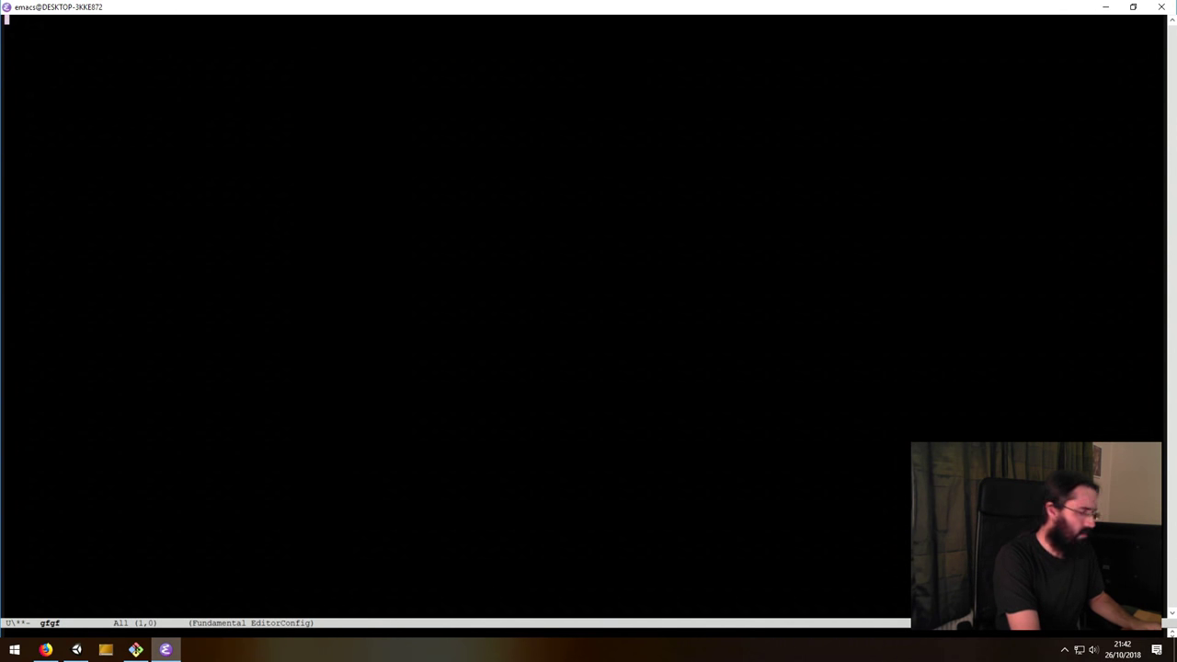
- Widen Unity's Inspector to show the Lua script's full path, and dock the Emacs window on the opposite half of the screen
key(alt+Tab)
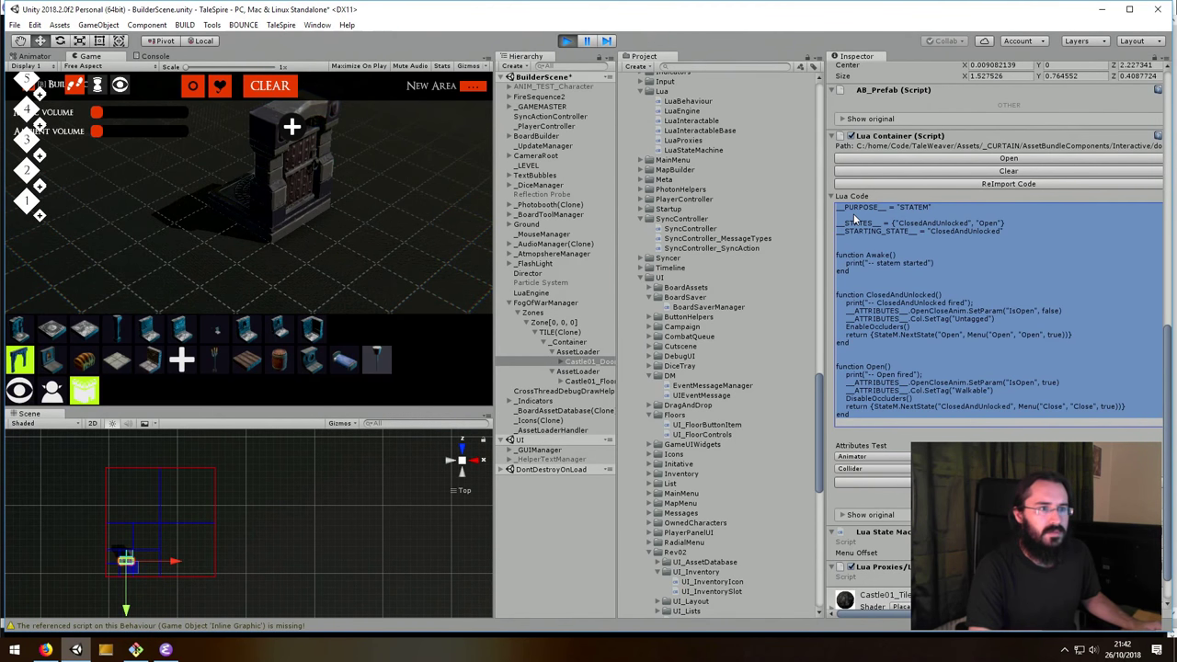
drag(826, 183, 740, 189)
key(alt+Tab)
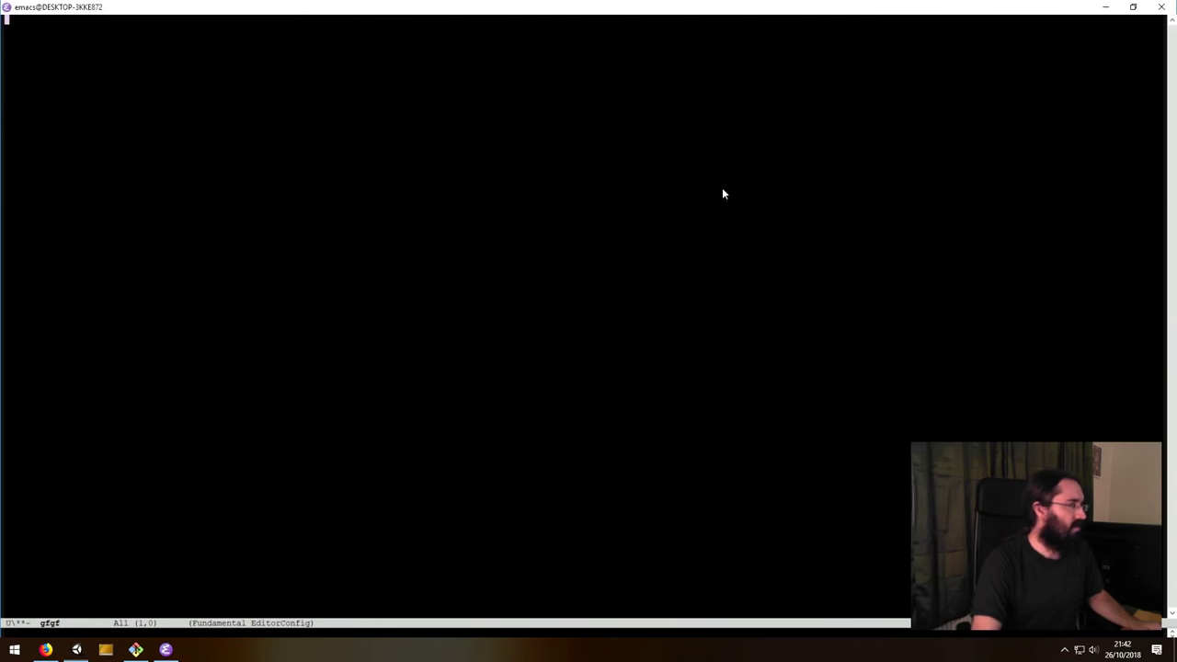
key(alt+Tab)
key(alt+Tab)
drag(701, 11, 1, 258)
- Start opening a file in Emacs and change its folder path to ~/Code/TaleWeaver/
key(ctrl+x)
key(ctrl+f)
key(BackSpace)
key(BackSpace)
key(BackSpace)
key(BackSpace)
key(BackSpace)
key(BackSpace)
key(BackSpace)
key(BackSpace)
key(BackSpace)
key(BackSpace)
key(BackSpace)
key(BackSpace)
key(BackSpace)
key(BackSpace)
key(BackSpace)
key(BackSpace)
key(BackSpace)
key(BackSpace)
key(BackSpace)
key(BackSpace)
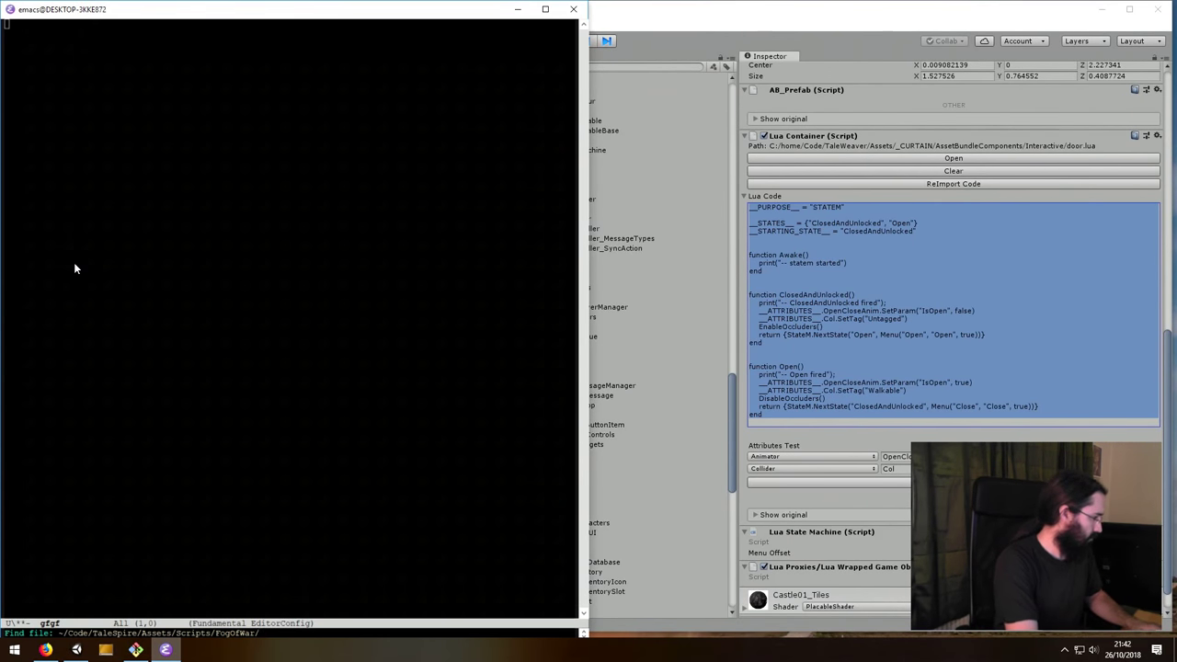
text(TaleWeaver)
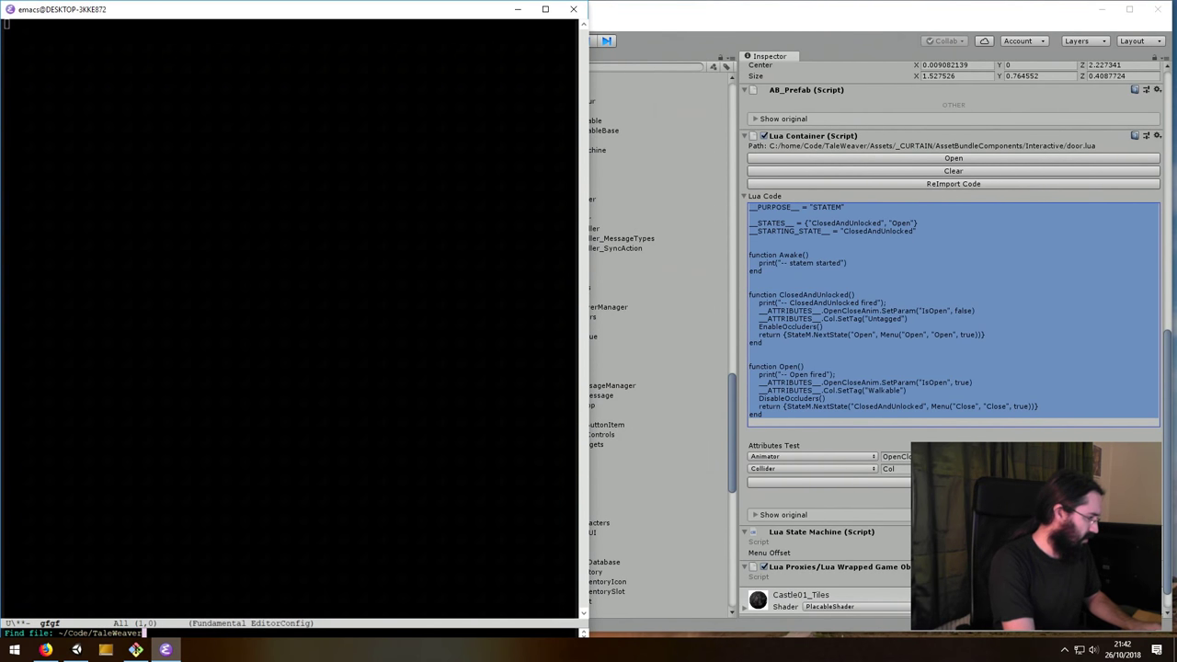
key(Tab)
key(Tab)
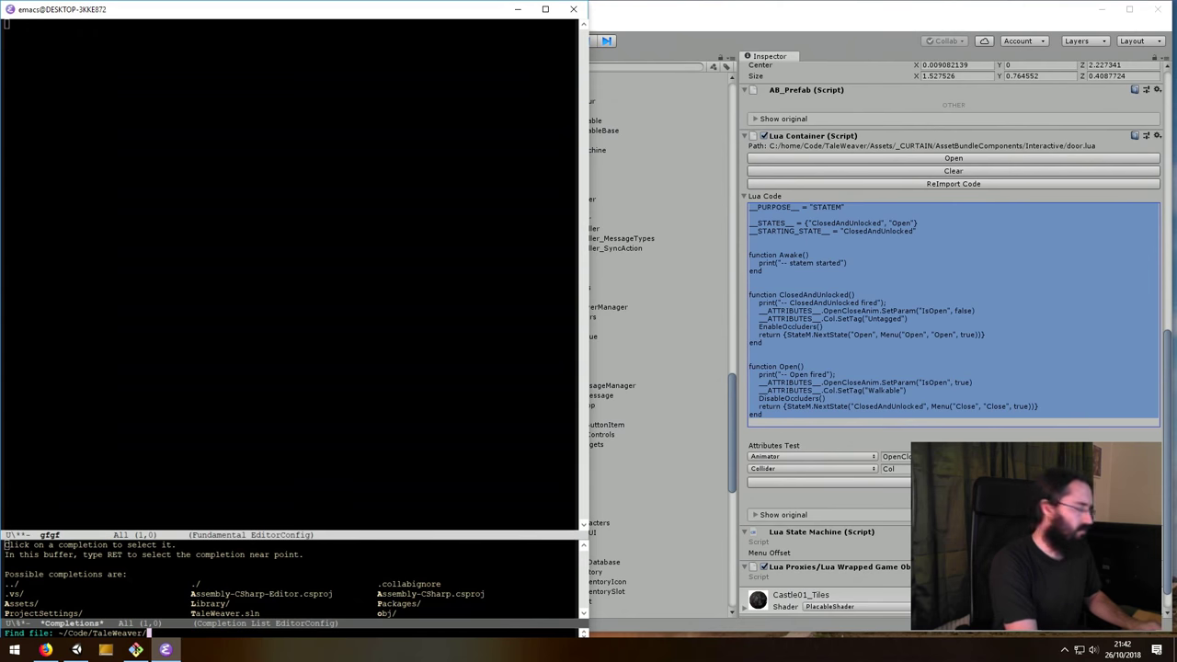
- Complete the path through Assets/_CURTAIN/AssetBundleComponents/Interactive and open door.lua
text(s)
key(Tab)
text(e)
key(Tab)
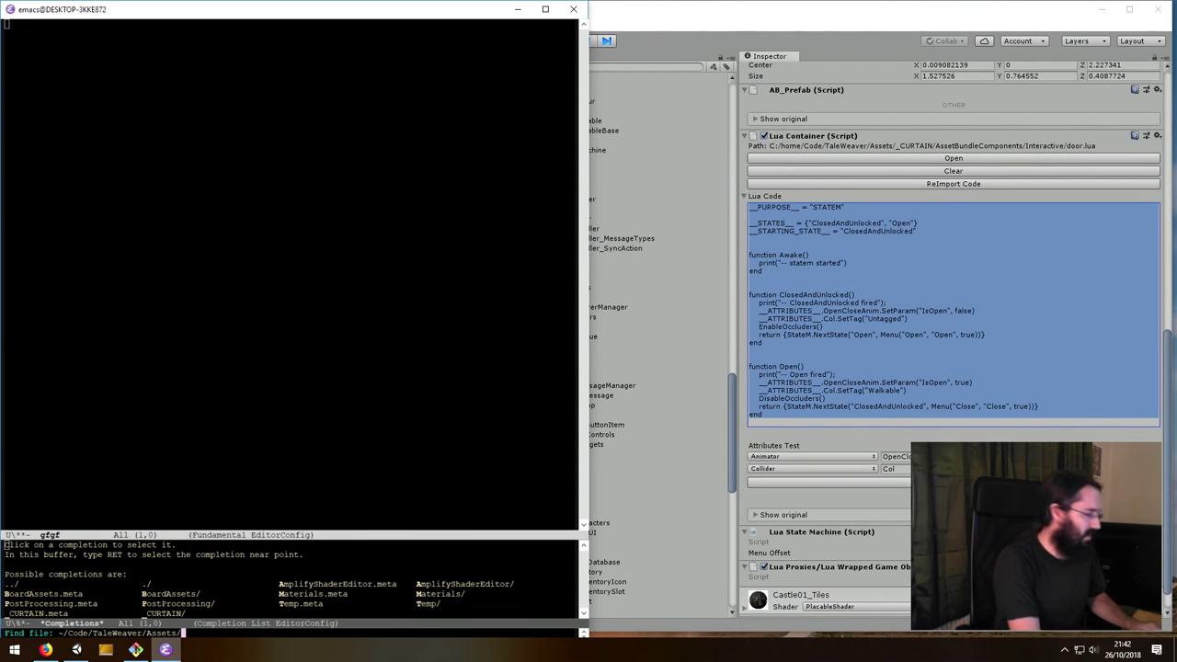
key(Tab)
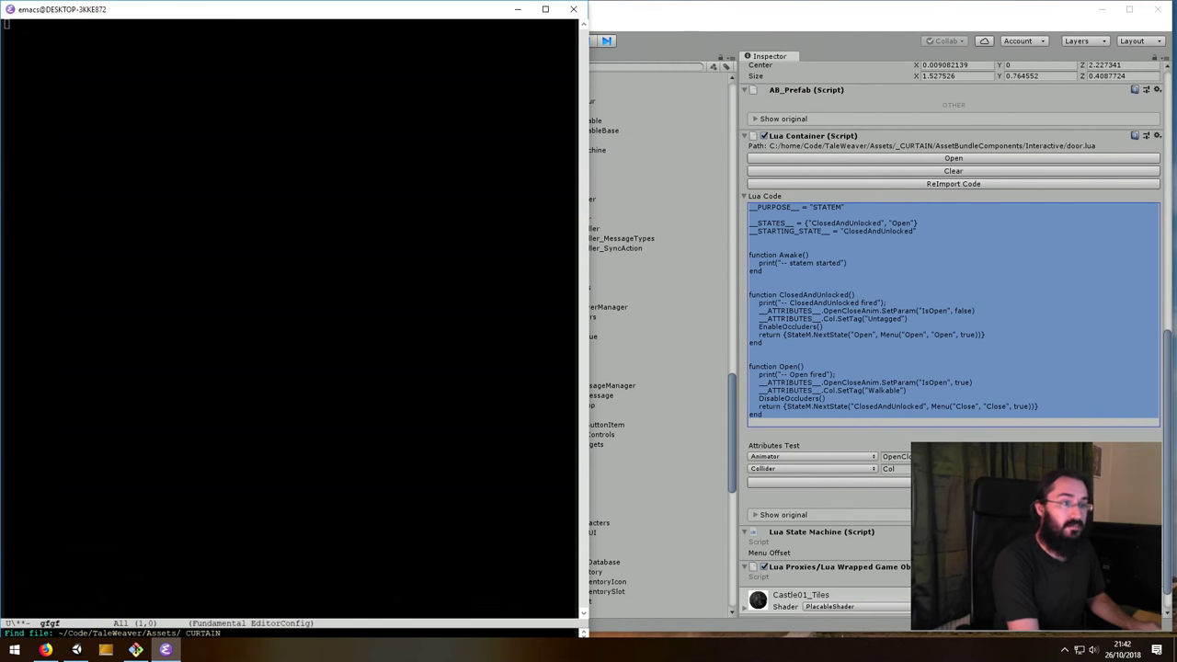
text(As)
key(Tab)
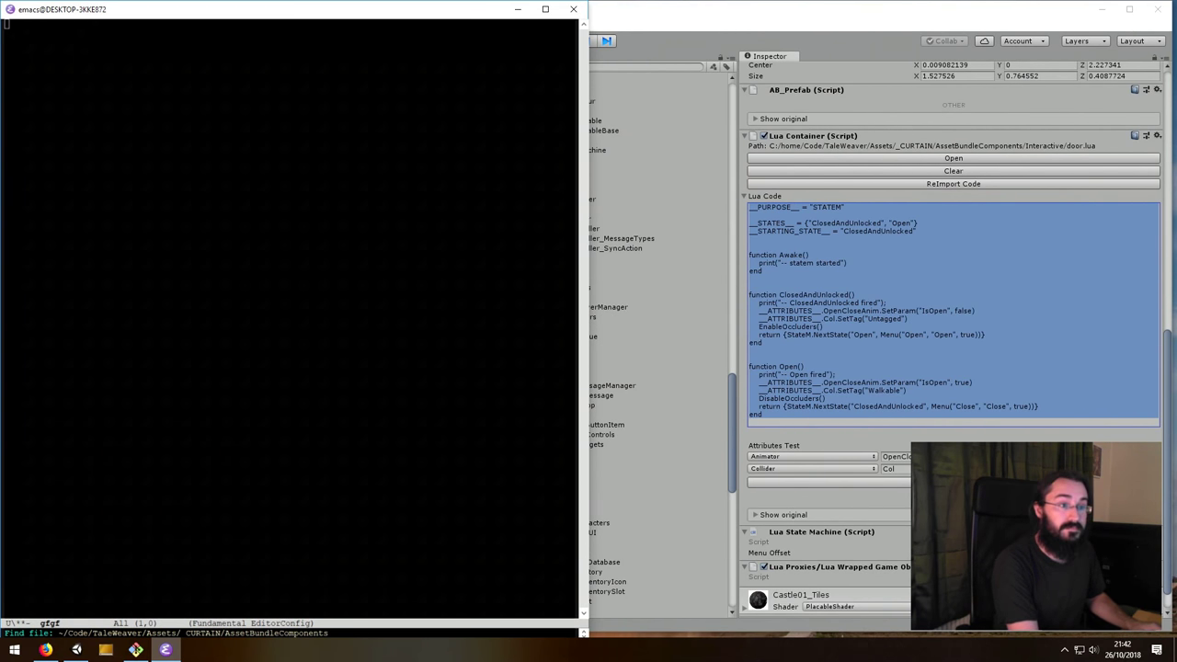
text(In)
key(Tab)
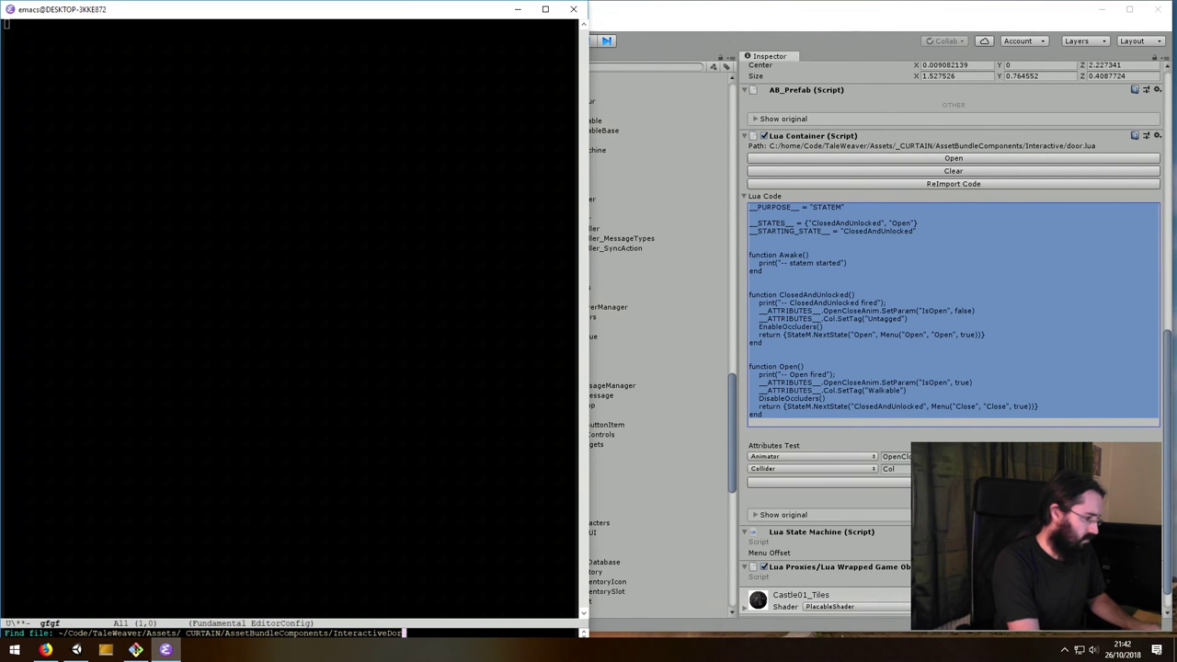
key(BackSpace)
key(BackSpace)
text(do)
key(Tab)
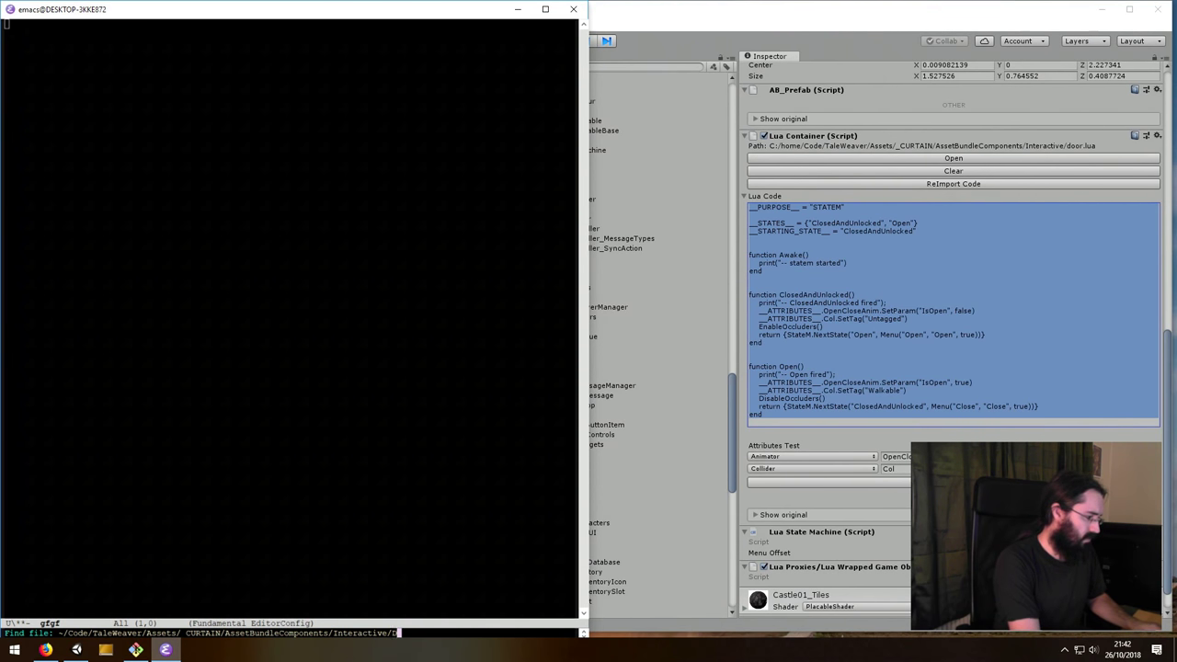
key(Return)
- Enlarge the door.lua text by two zoom levels
key(ctrl+x)
key(ctrl+equal)
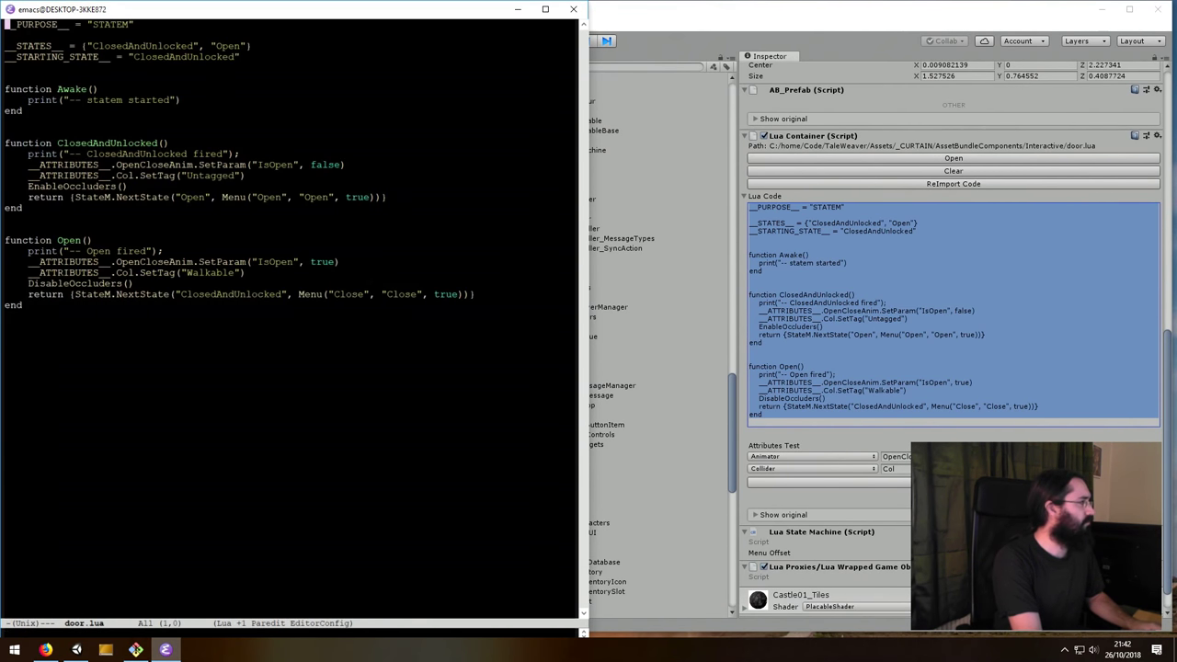
key(equal)
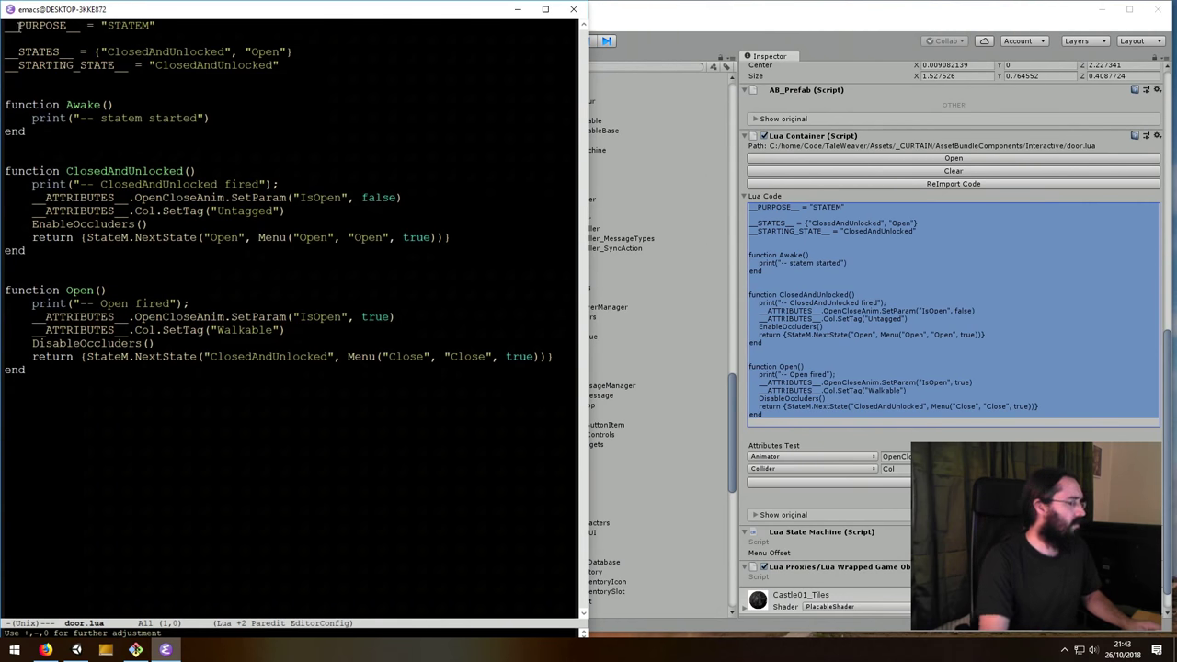
- Dock Emacs on the other half of the screen, widen its window, and enlarge the door.lua text by one more level
key(super+Right)
key(super+Right)
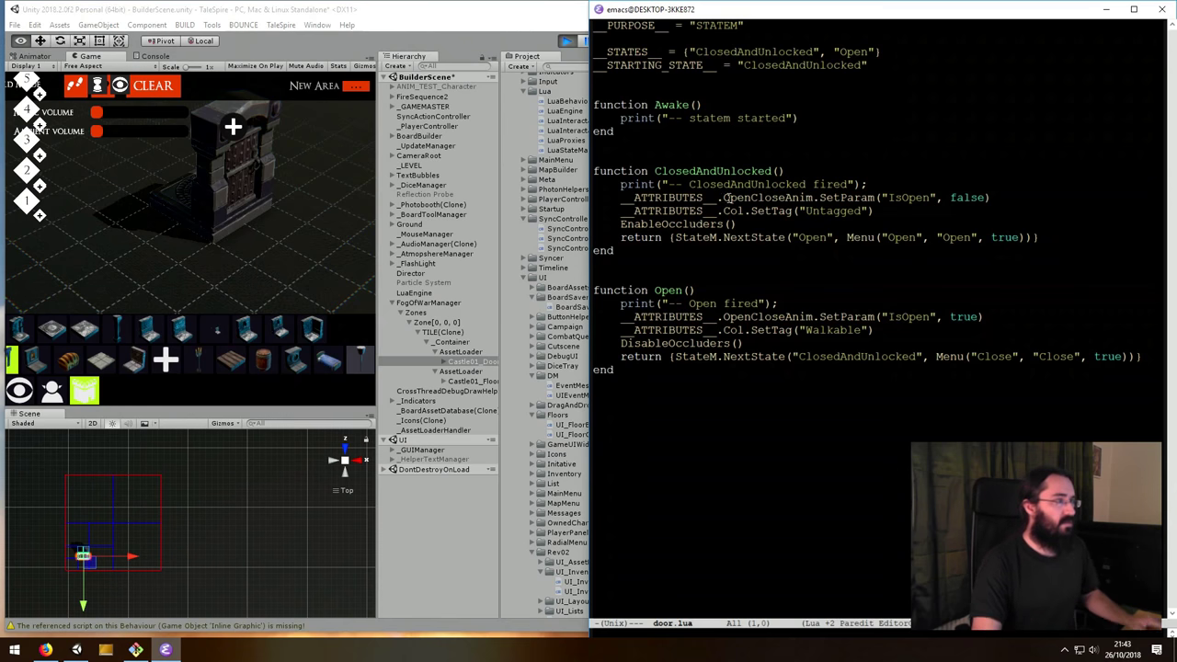
drag(582, 272, 445, 272)
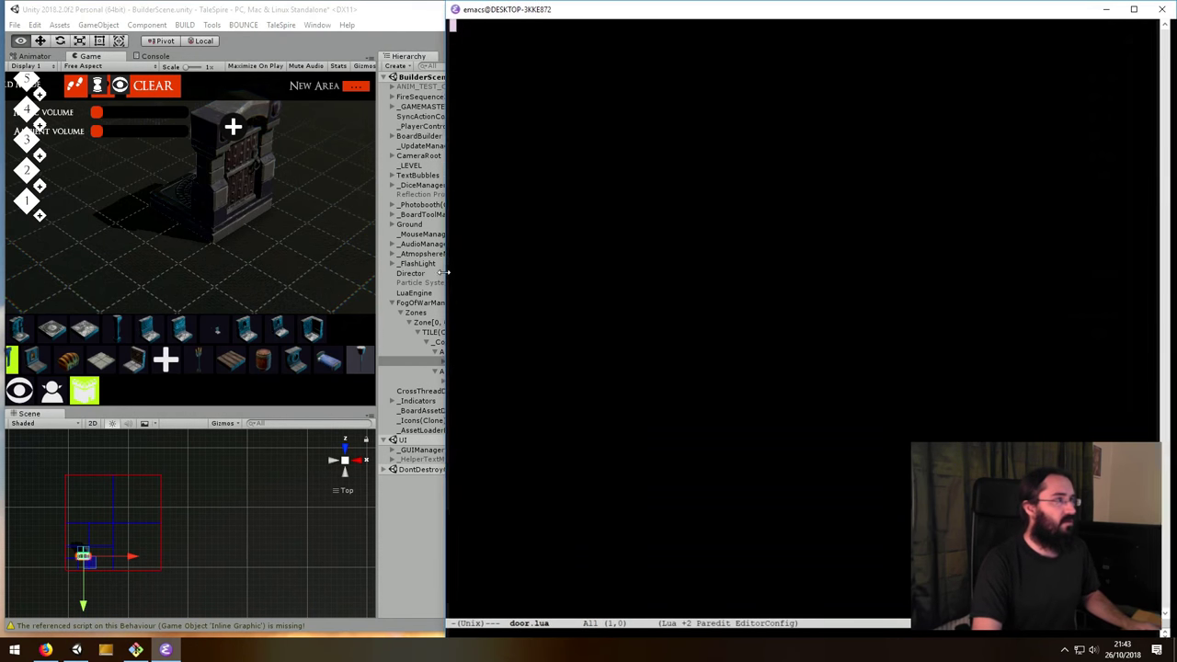
click(644, 236)
key(ctrl+x)
key(ctrl+equal)
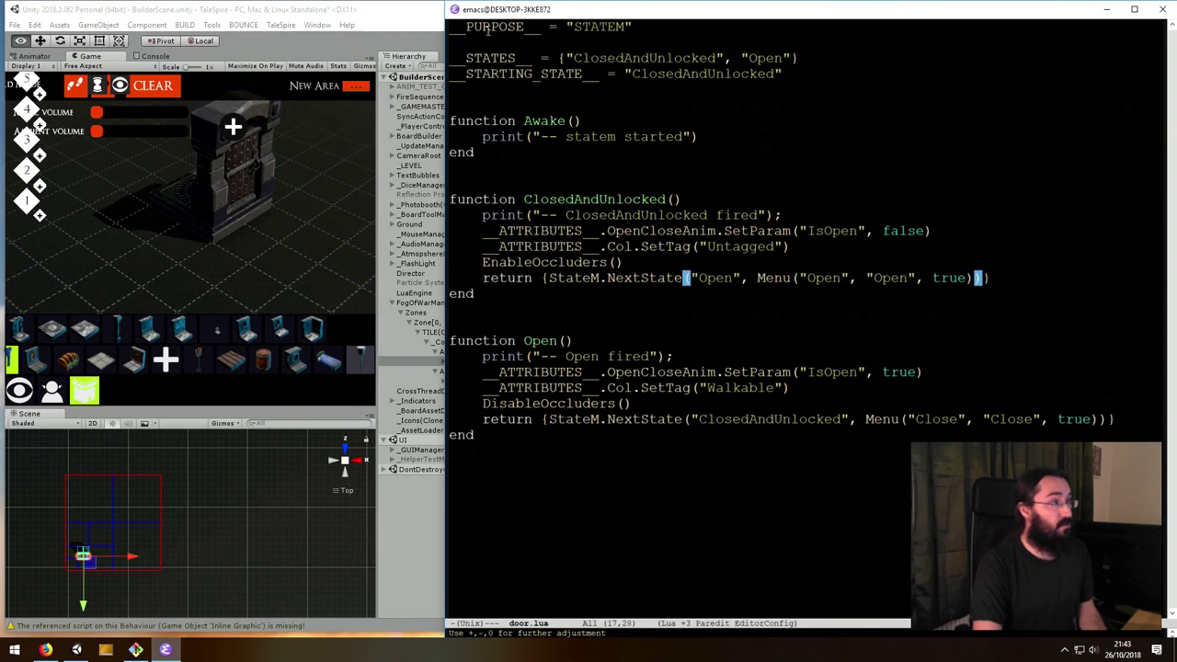
- Highlight the STATEM purpose, the __STATES__ declaration and the __STARTING_STATE__ declaration at the head of door.lua
drag(574, 27, 628, 28)
double_click(603, 27)
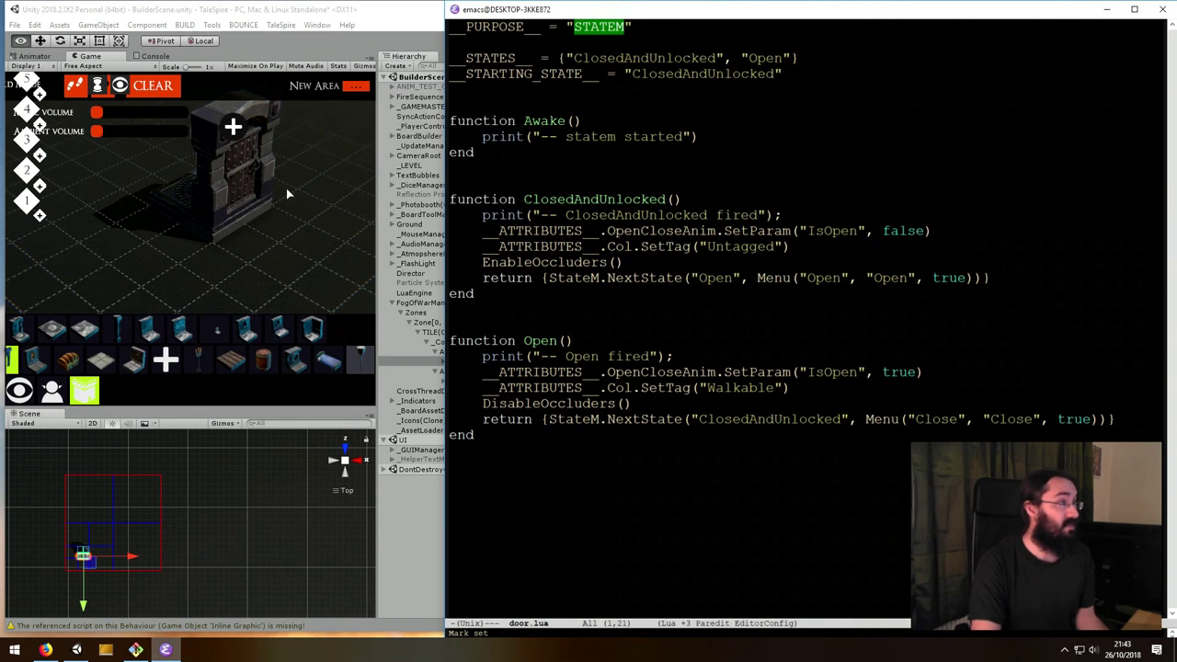
drag(457, 57, 767, 57)
double_click(595, 26)
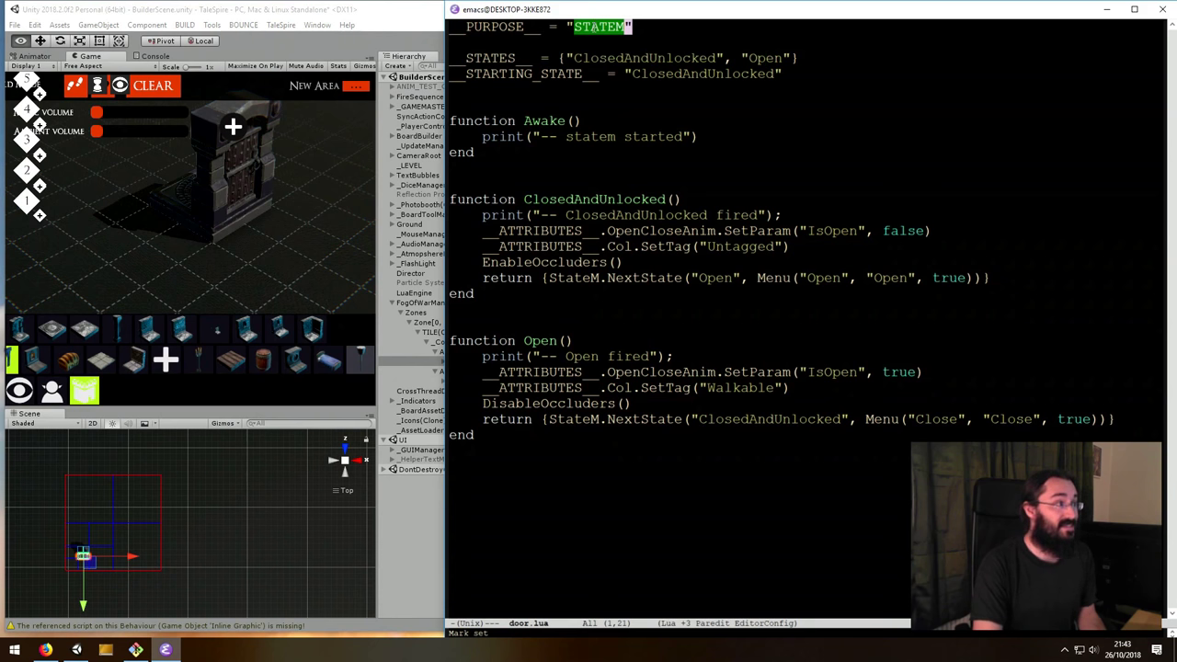
double_click(474, 57)
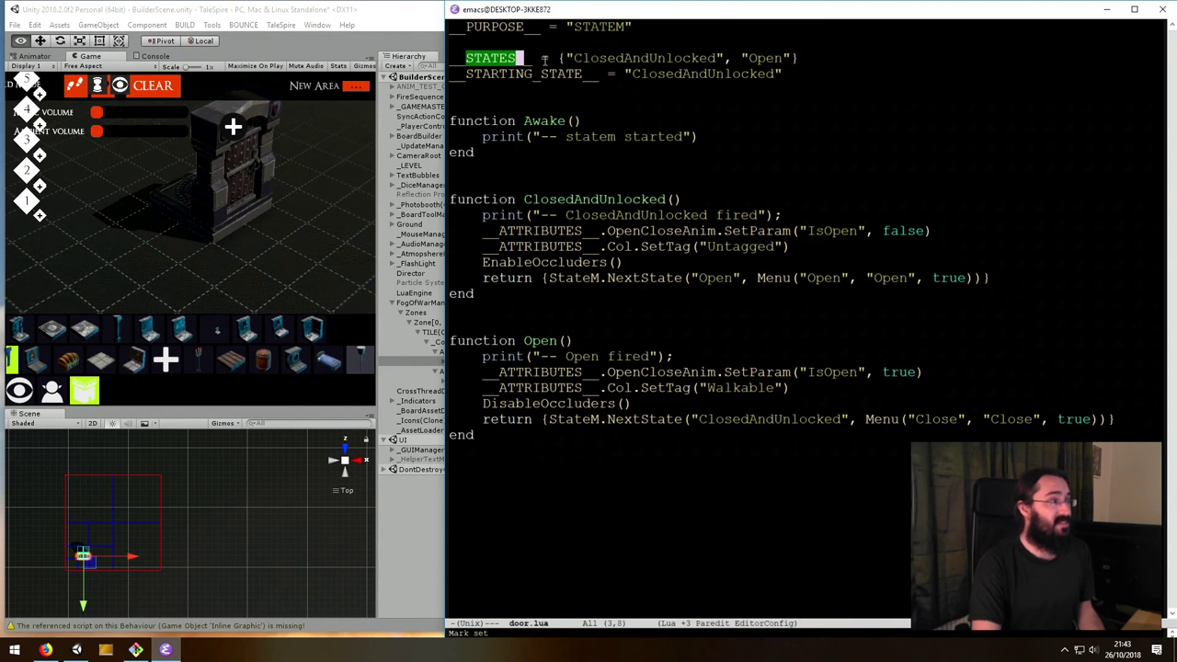
double_click(519, 79)
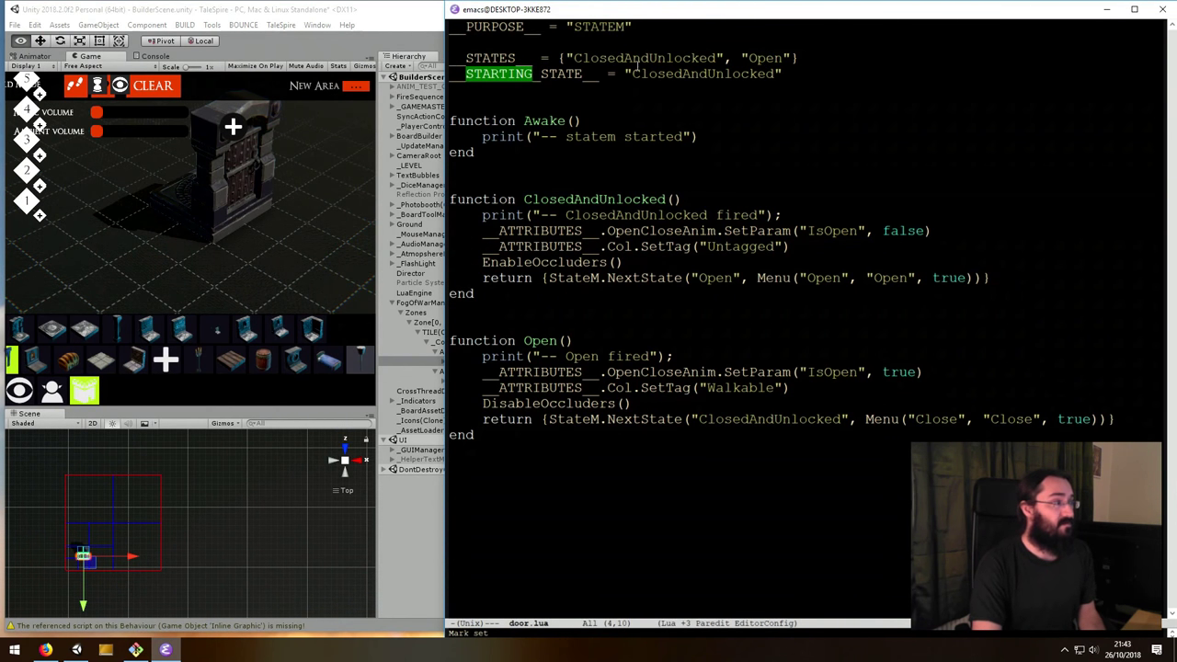
- Switch to Unity to look at the doorway in the running game, and return to door.lua in Emacs
click(312, 144)
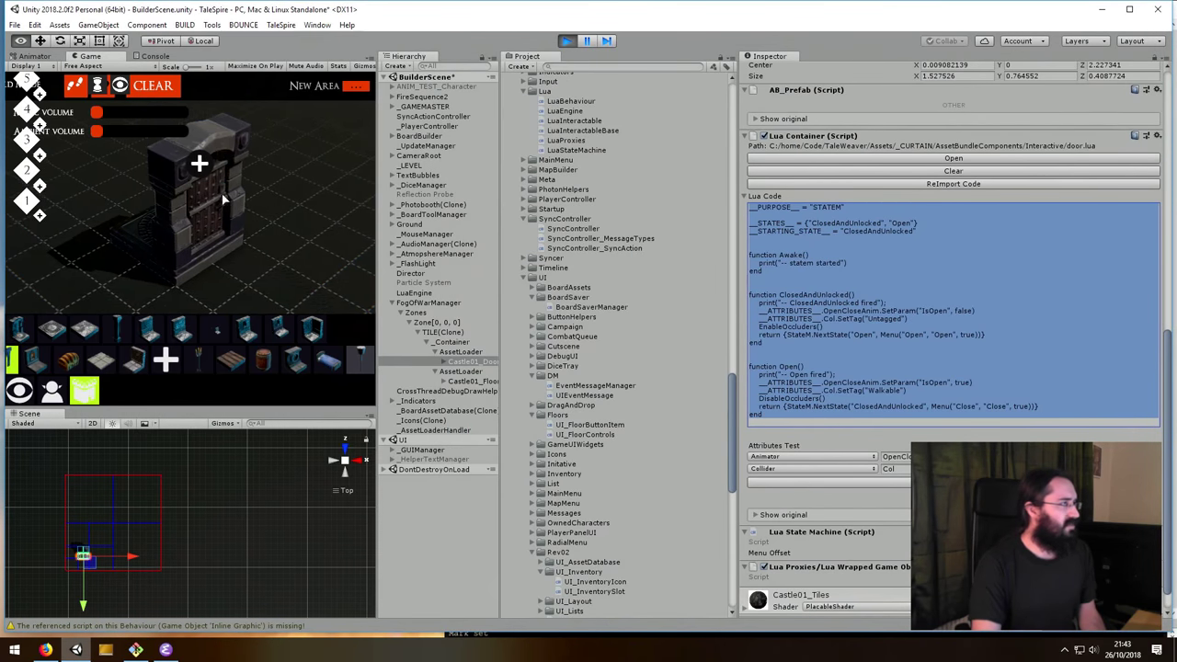
click(165, 649)
click(538, 95)
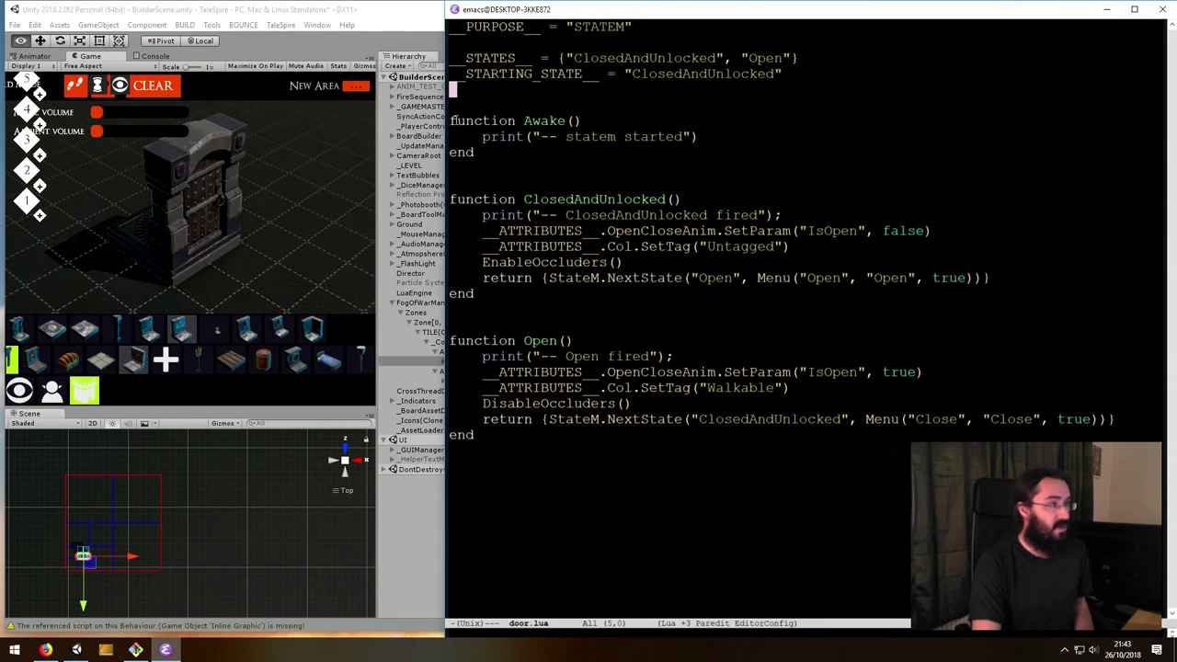
- Highlight the Awake function, the ClosedAndUnlocked starting state, and its function's print and __ATTRIBUTES__ lines in door.lua
drag(450, 121, 547, 154)
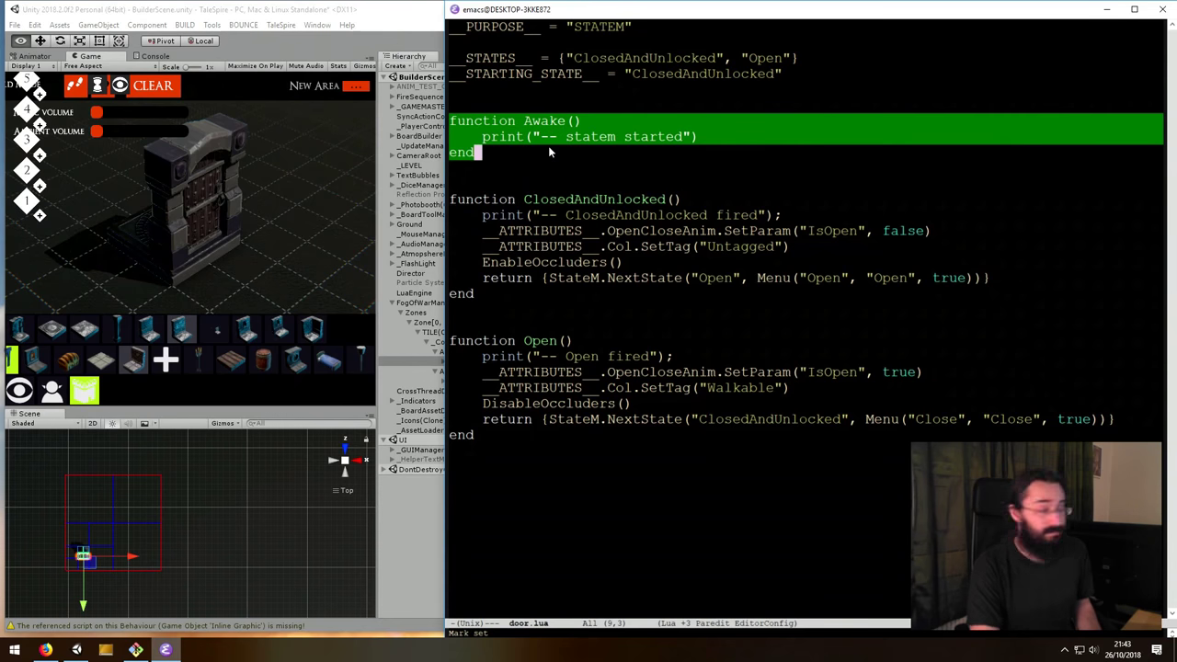
double_click(680, 74)
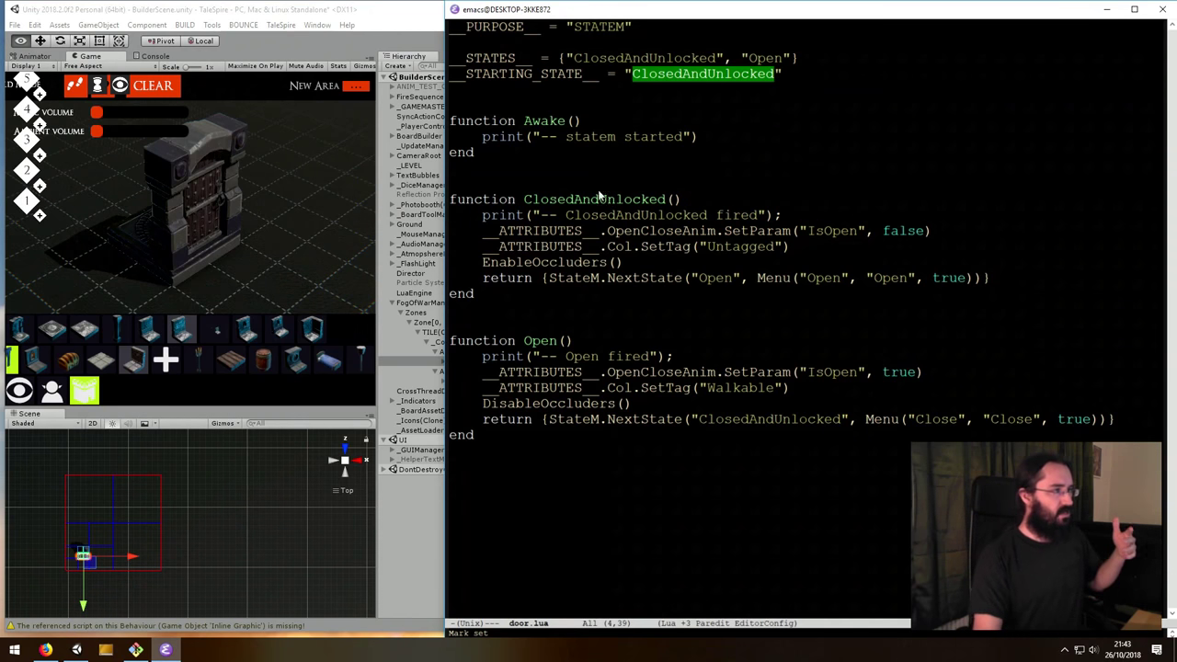
click(569, 198)
double_click(569, 199)
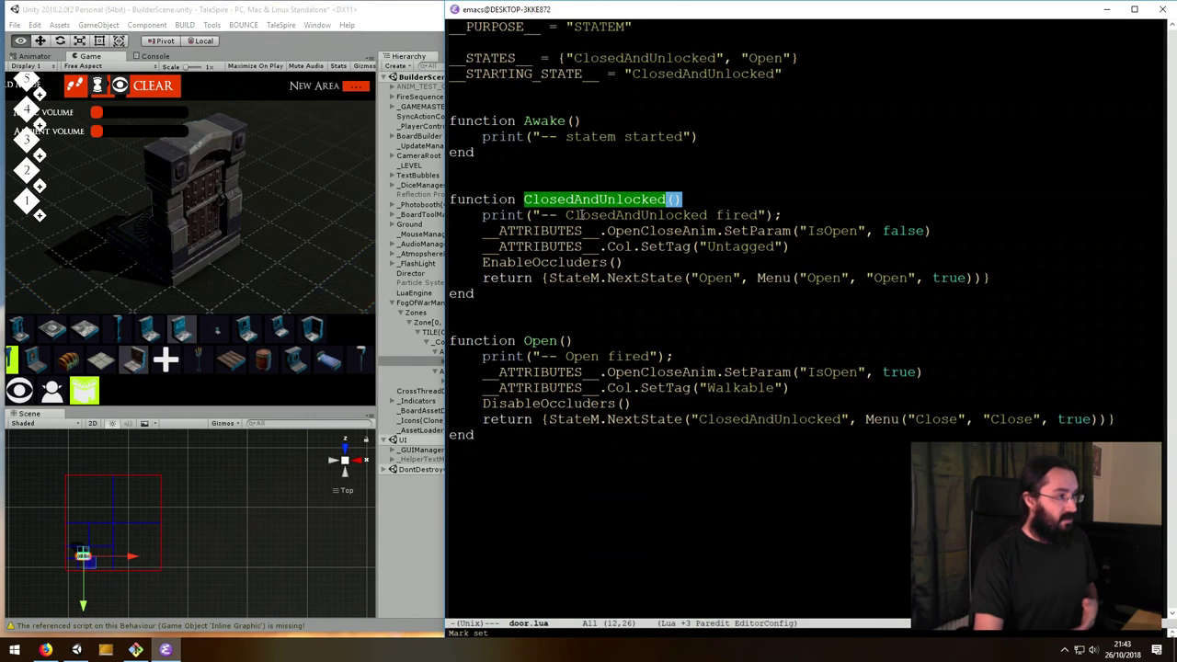
drag(482, 214, 815, 214)
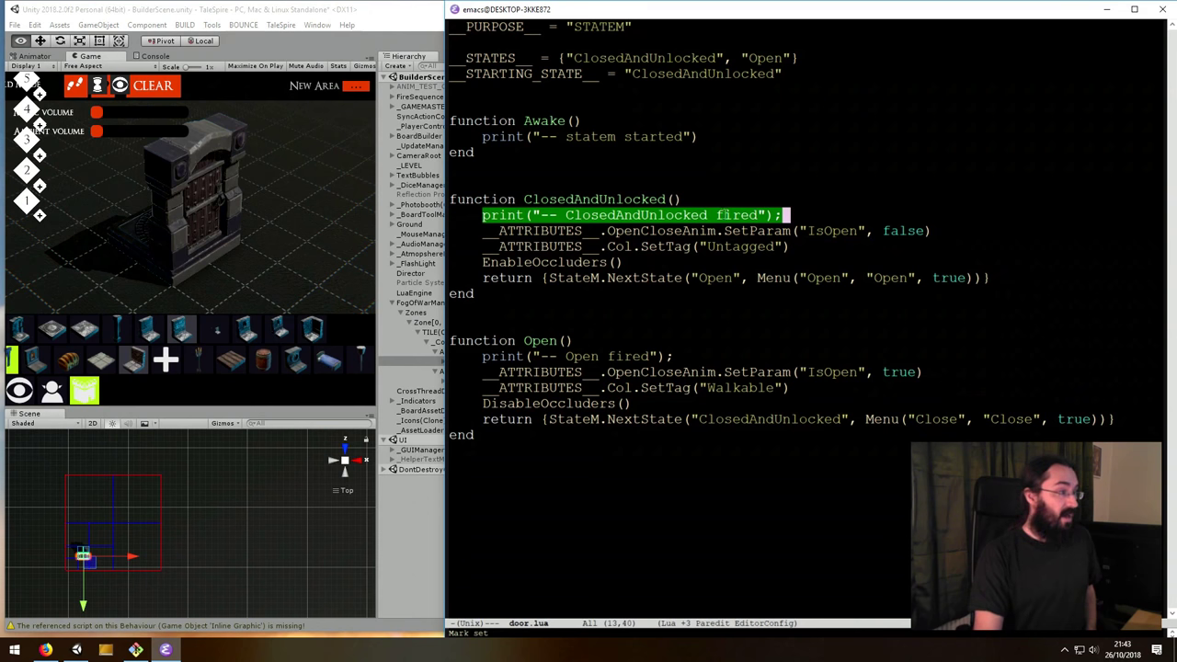
drag(487, 231, 791, 247)
key(alt+w)
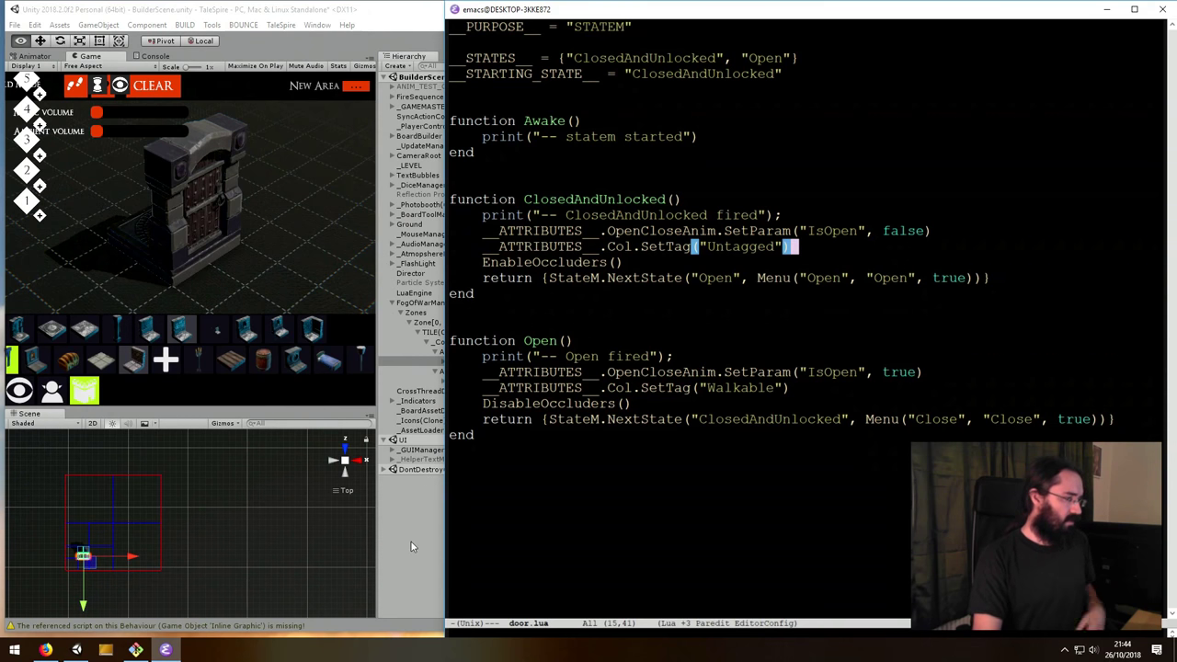
- Dock Emacs on the other half of the screen so Unity's Inspector shows, with door.lua displayed from its first line
click(636, 502)
key(super+Left)
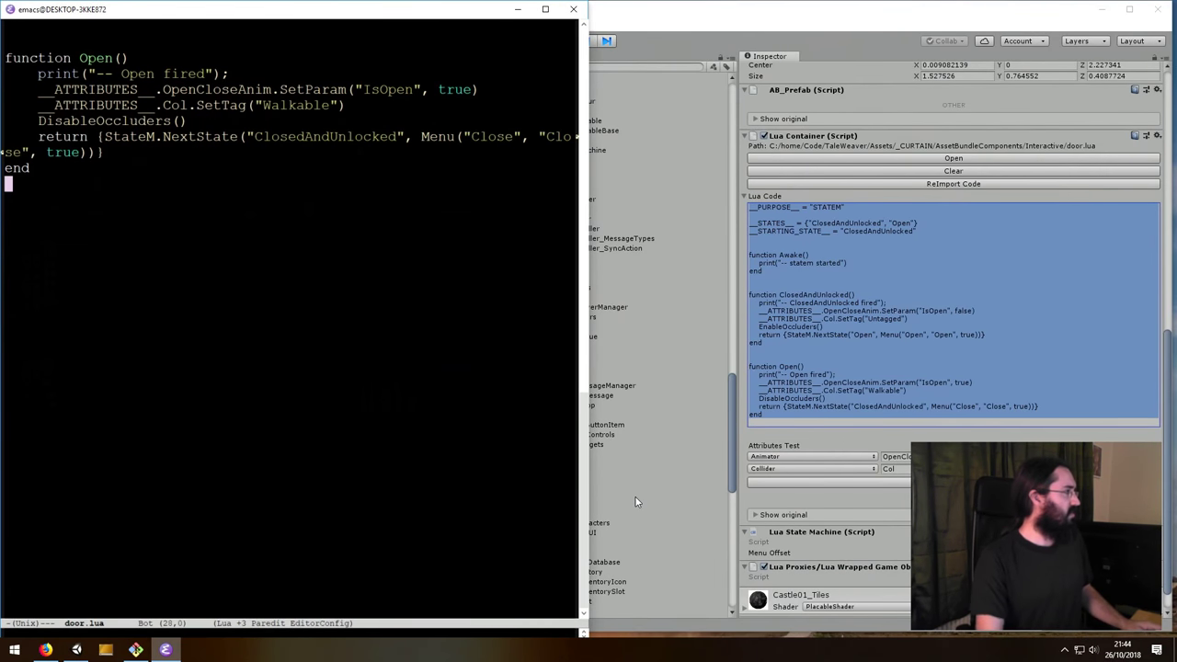
scroll(181, 159, up, 5)
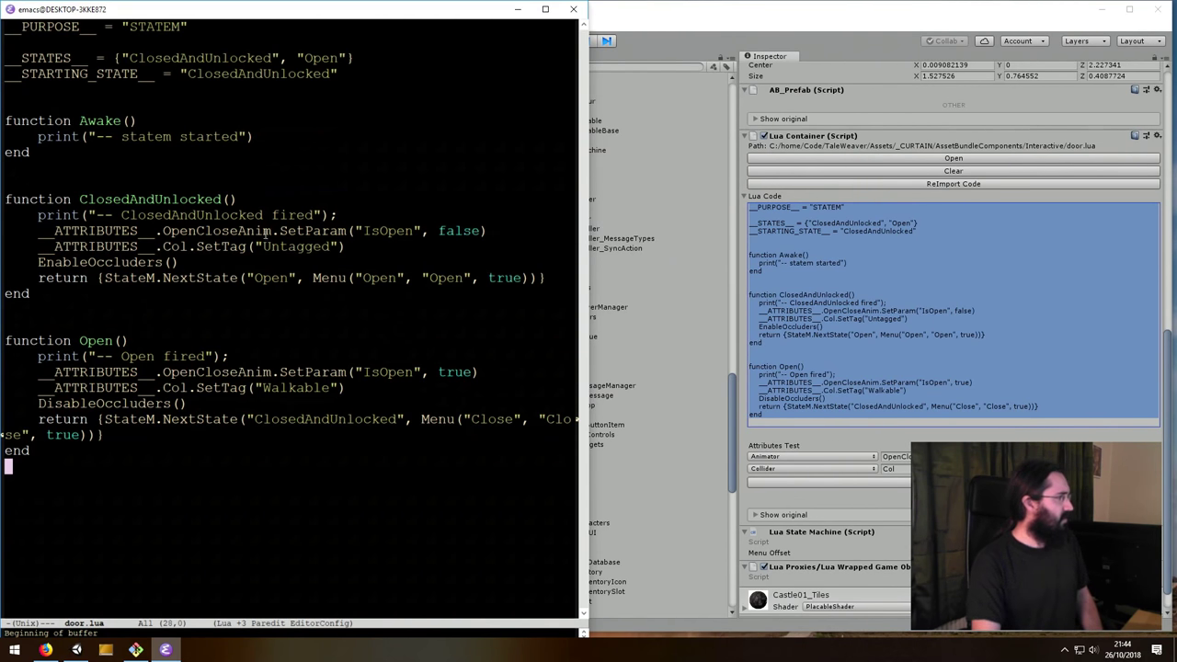
- Examine OpenCloseAnim, the IsOpen parameter, the Col.SetTag call and EnableOccluders in ClosedAndUnlocked, and their counterparts in the Open function
drag(39, 230, 274, 229)
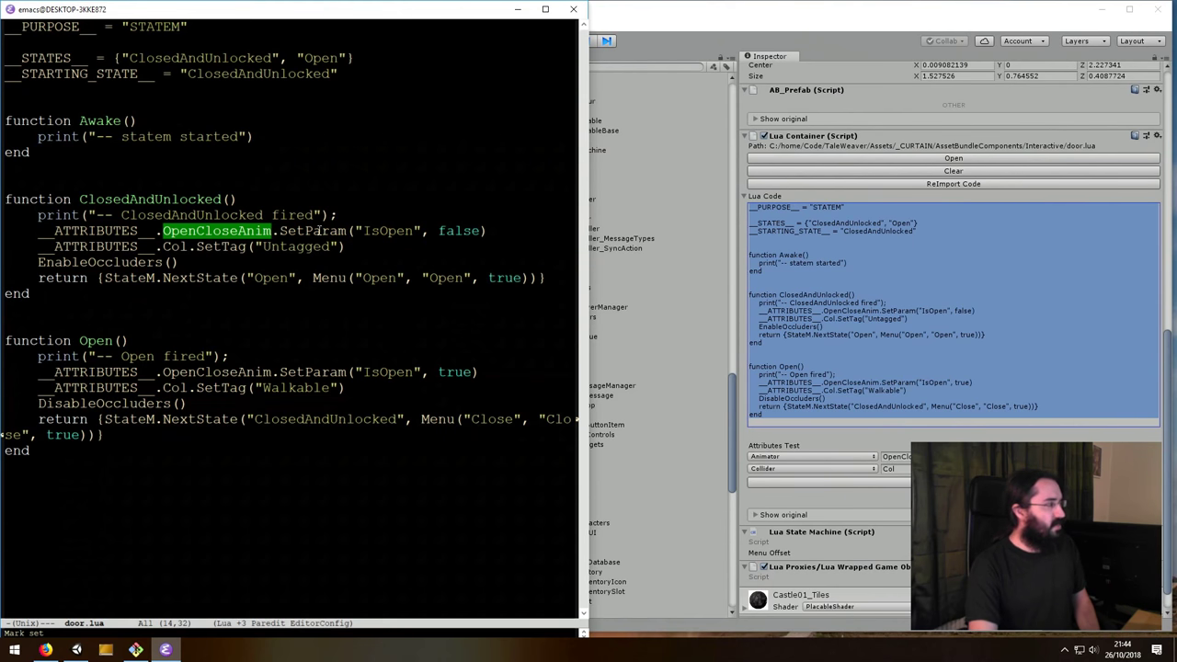
drag(356, 230, 426, 230)
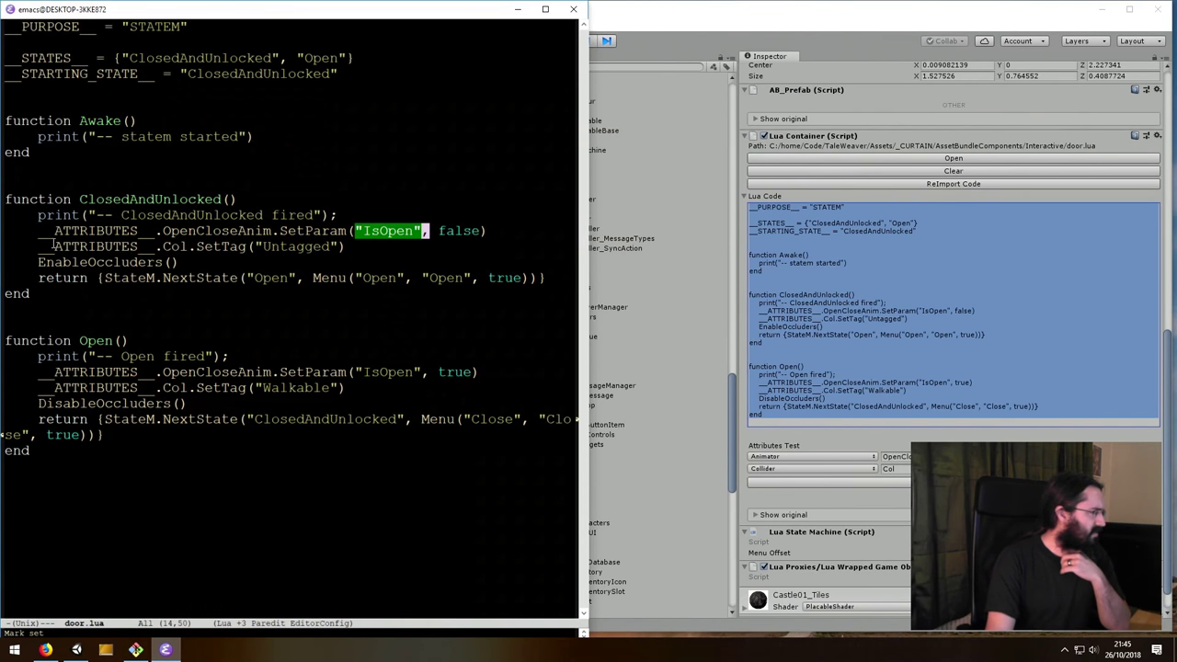
drag(54, 244, 349, 246)
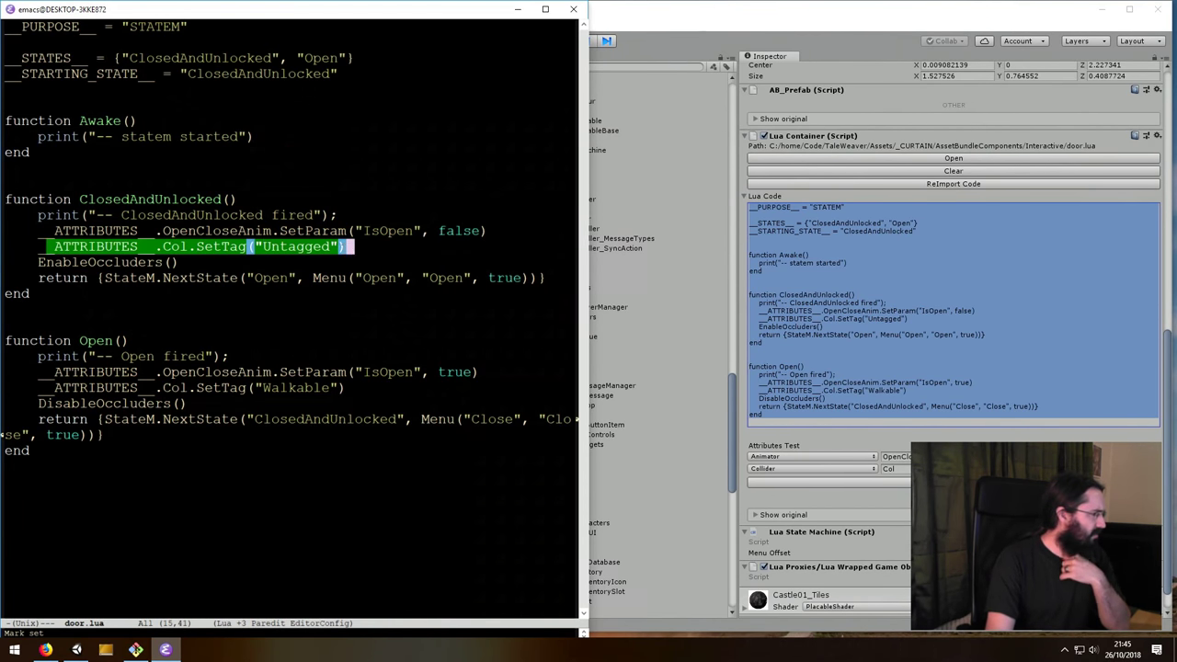
click(233, 257)
drag(39, 262, 184, 264)
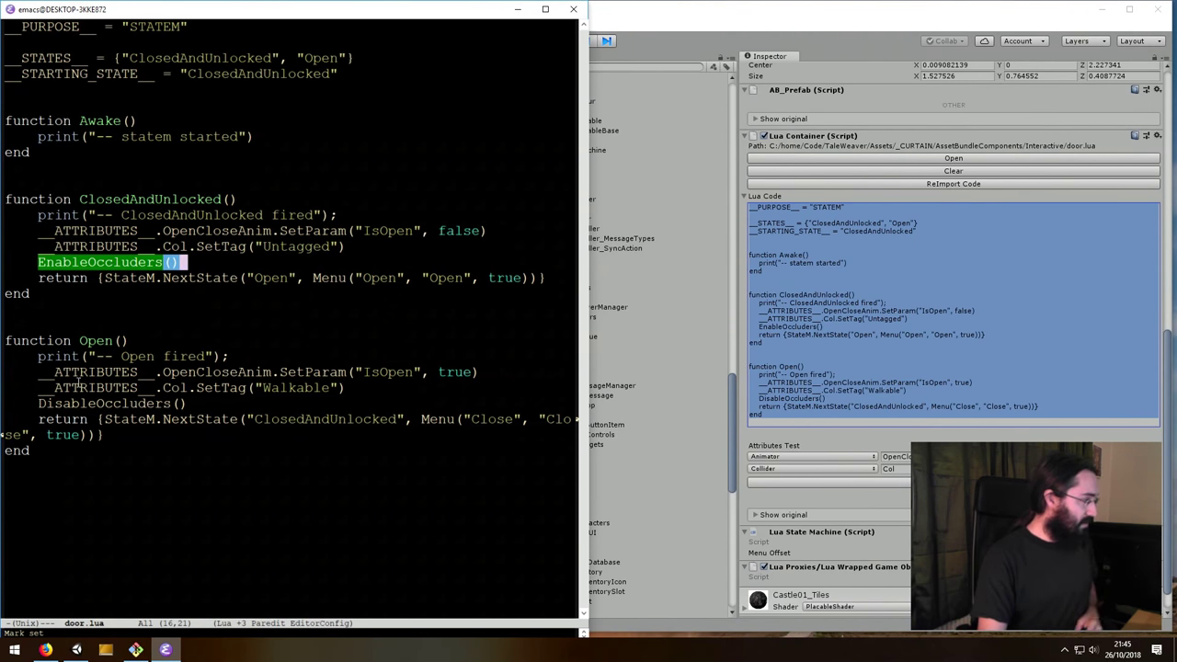
drag(43, 418, 184, 404)
click(108, 340)
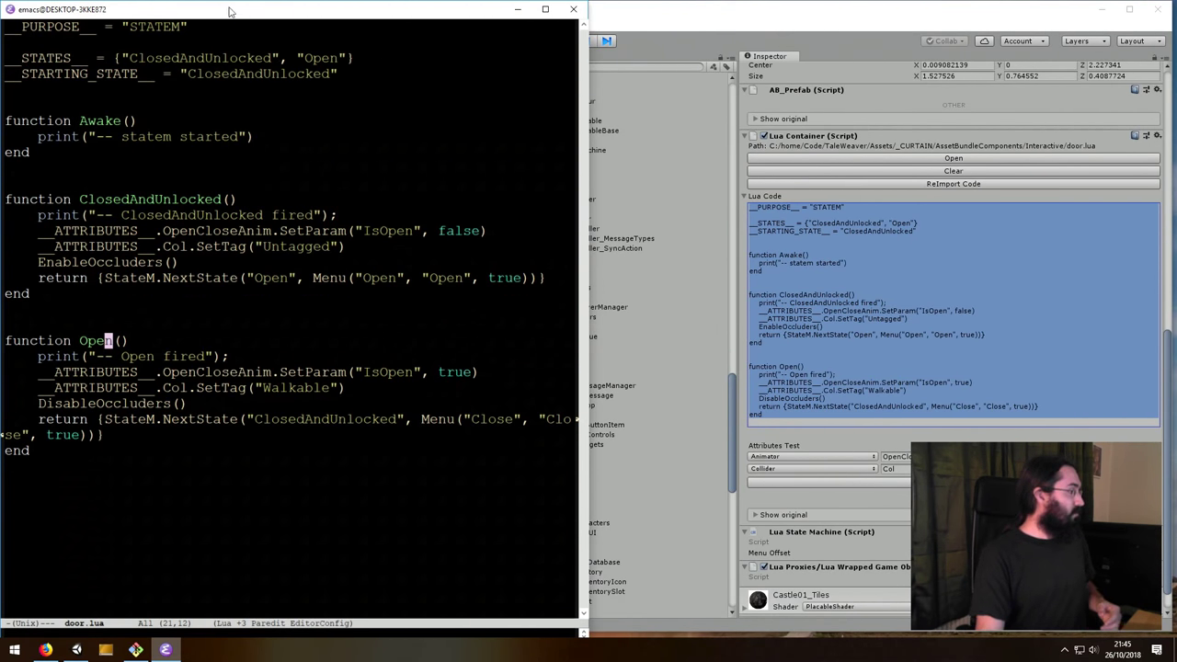
- Highlight ClosedAndUnlocked's return statement piece by piece: StateM.NextState, the "Open" target state and the Menu call
drag(7, 198, 529, 279)
click(136, 289)
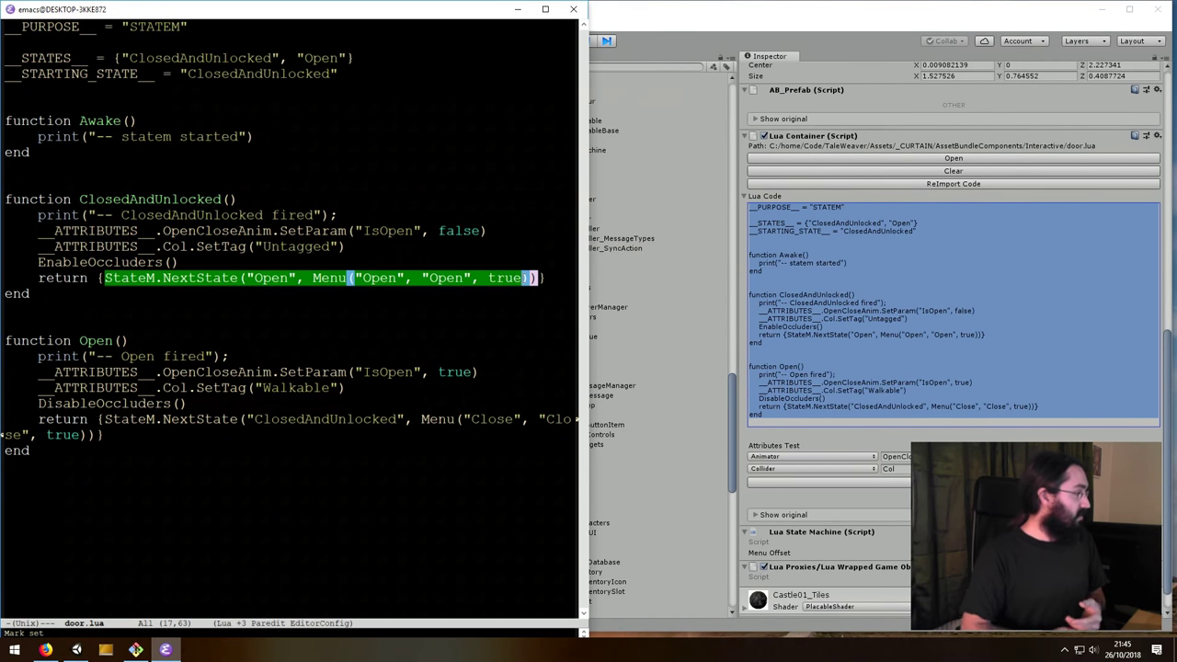
key(ctrl+alt+u)
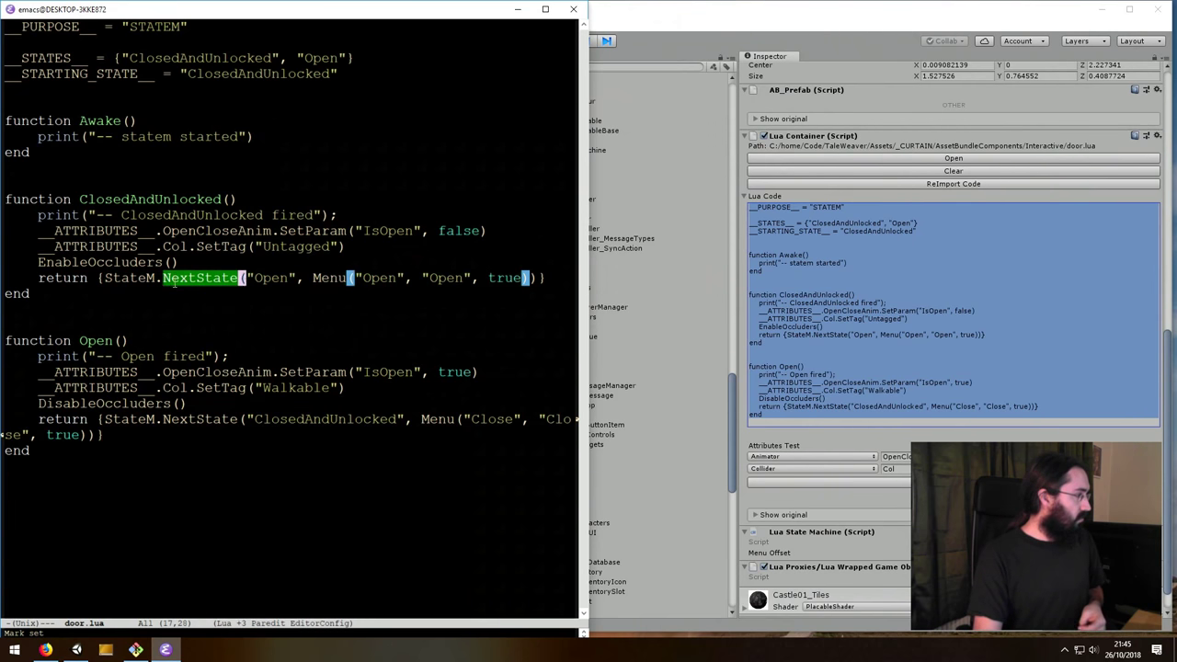
key(ctrl+alt+u)
drag(121, 277, 265, 278)
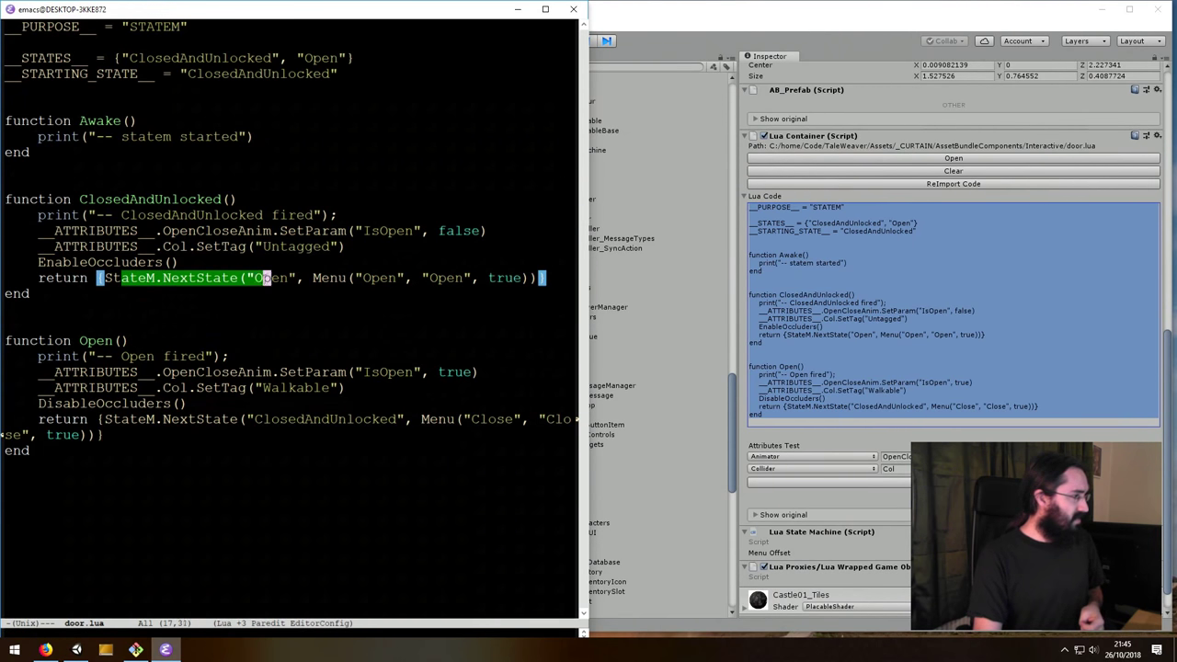
double_click(272, 278)
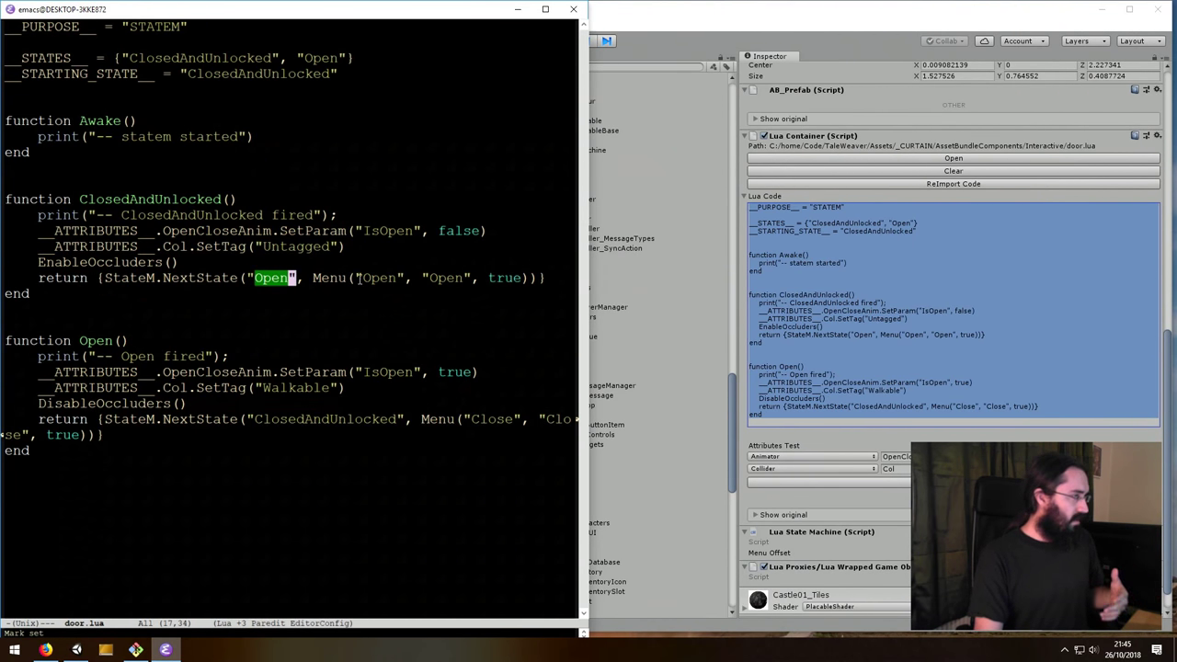
drag(314, 277, 538, 277)
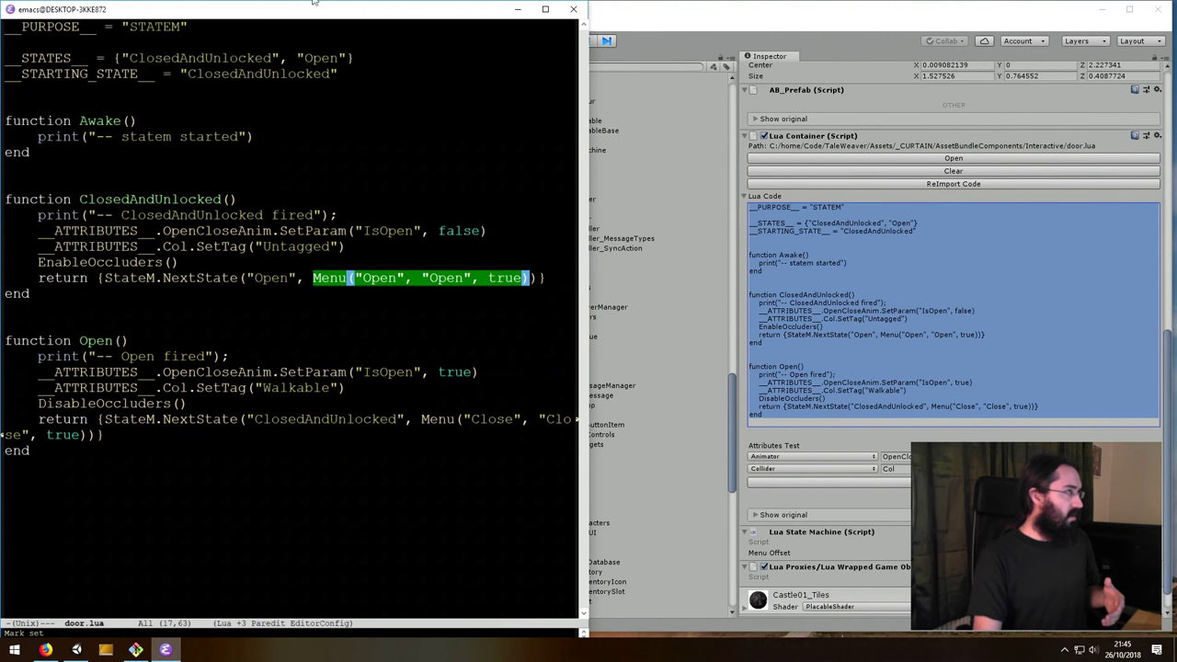
- Dock Emacs beside Unity's Game view and bring up the doorway's Open option to compare it with the script's Menu call
drag(313, 2, 1173, 7)
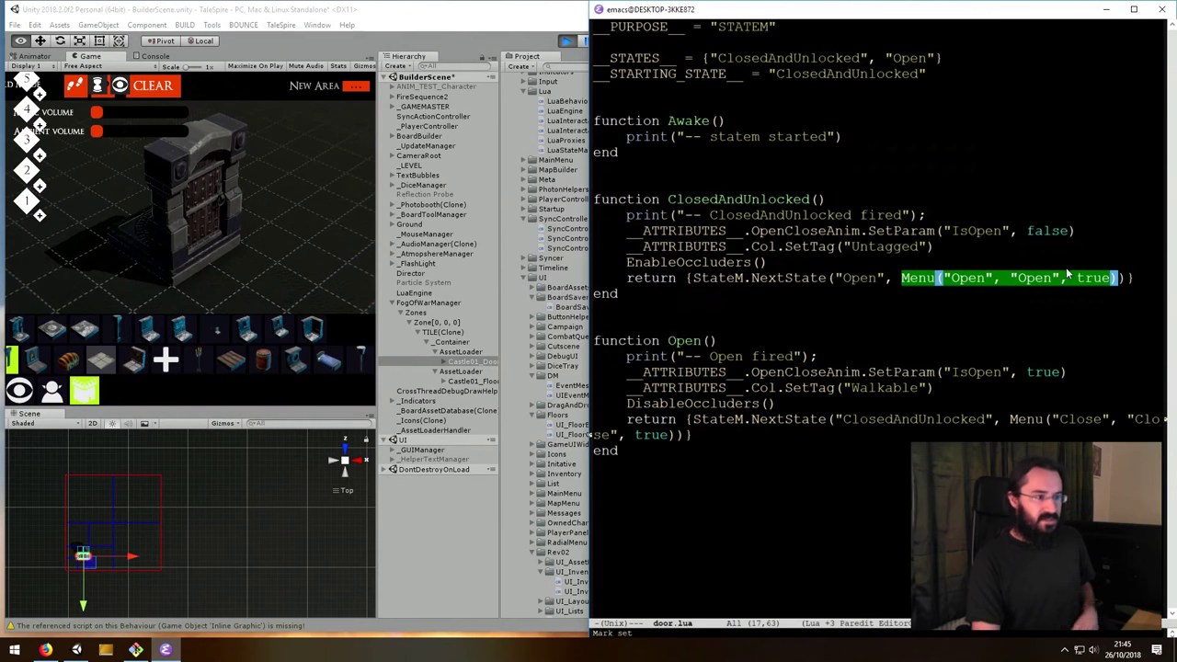
click(956, 278)
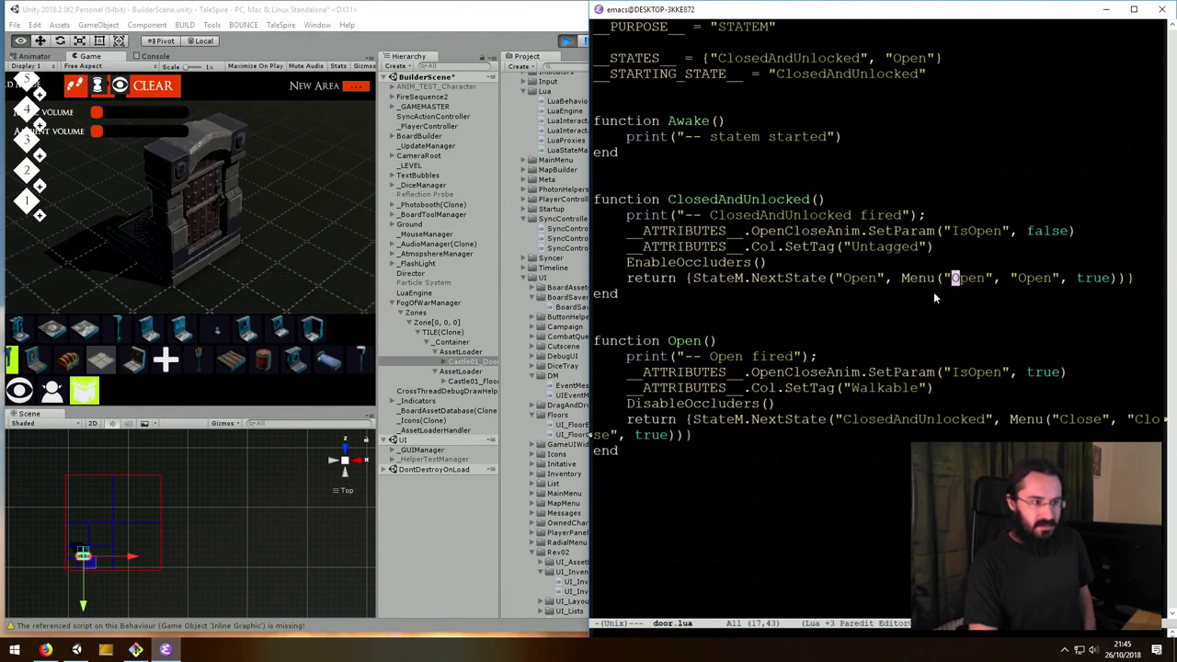
click(314, 247)
mouse_move(225, 239)
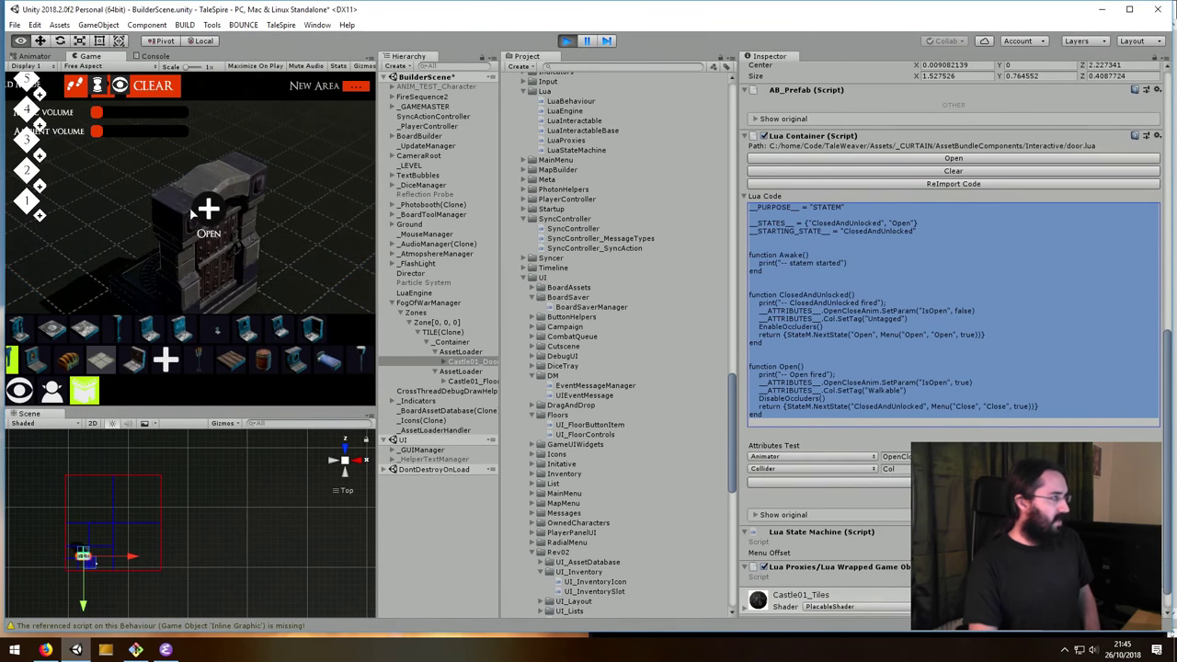
key(alt+Tab)
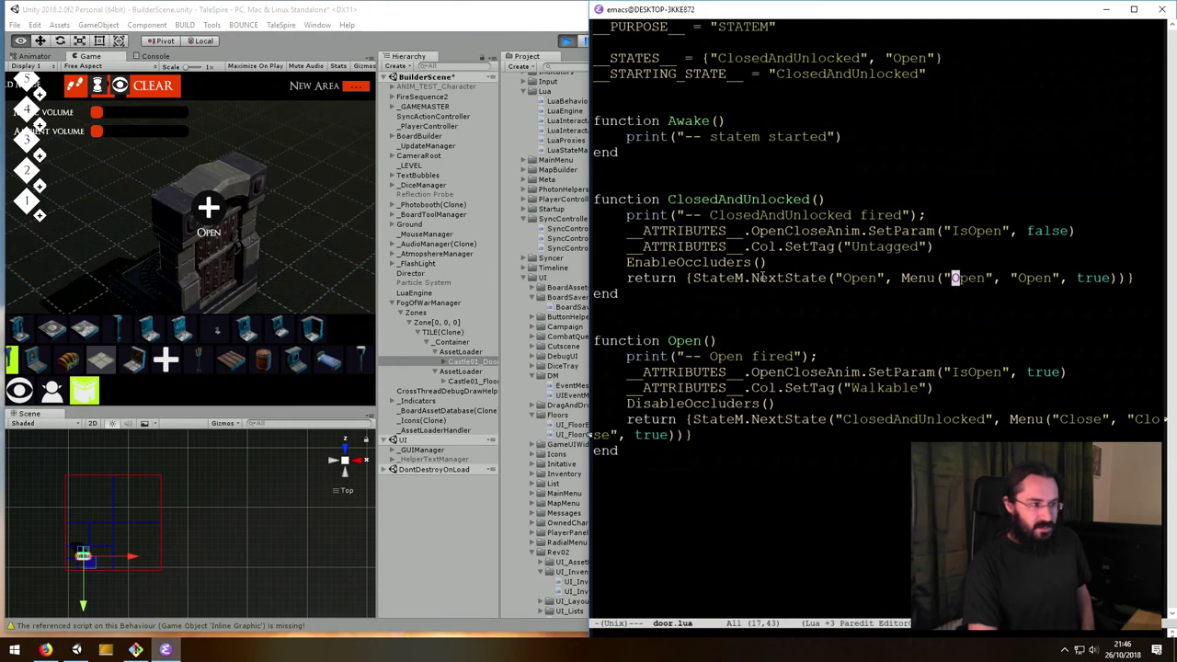
click(208, 219)
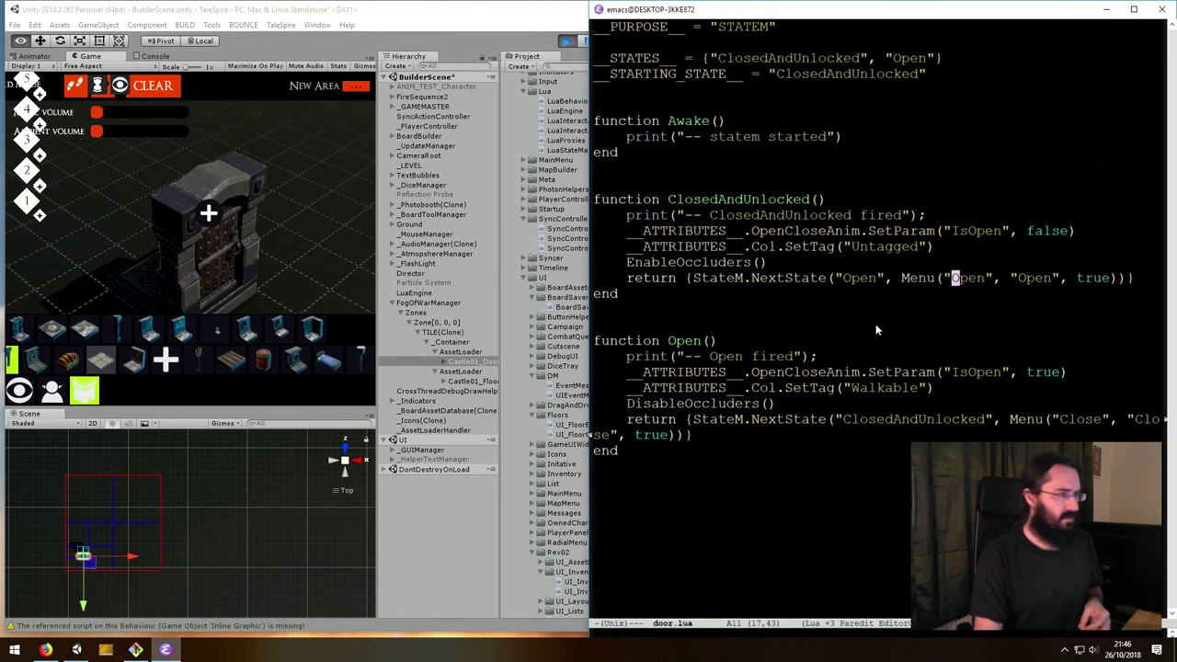
click(209, 215)
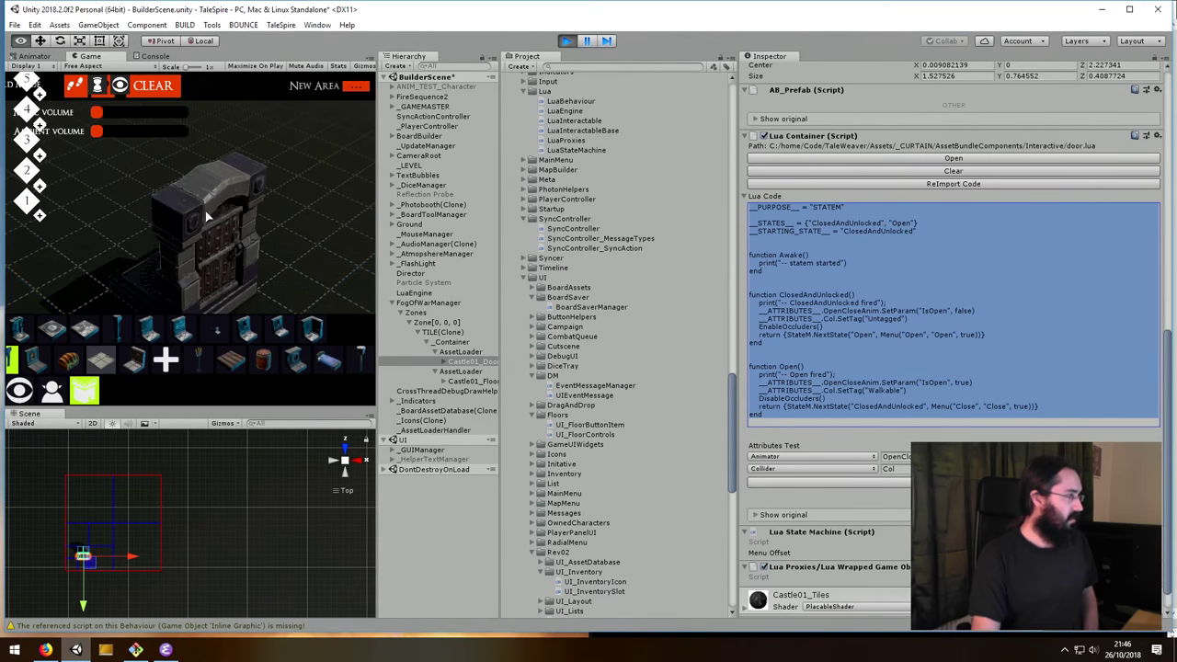
- Examine Unity's Console log for the door script's printed output, toggling the warning and info message filters
click(156, 56)
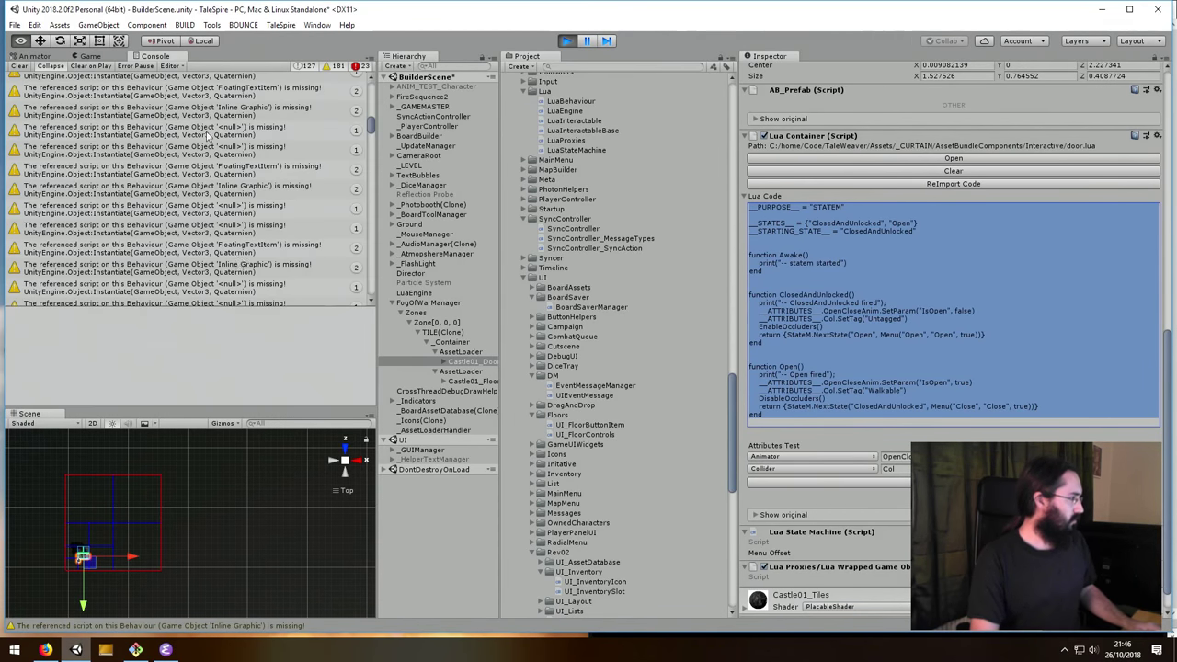
scroll(363, 134, down, 2)
drag(371, 134, 371, 312)
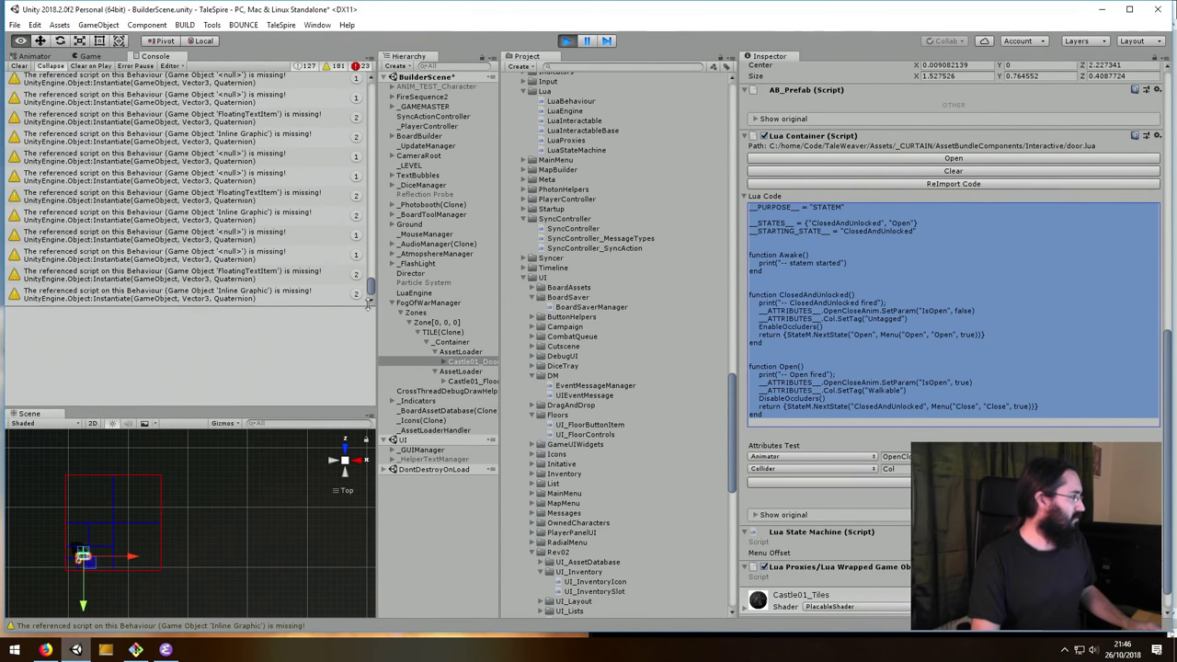
scroll(223, 276, up, 5)
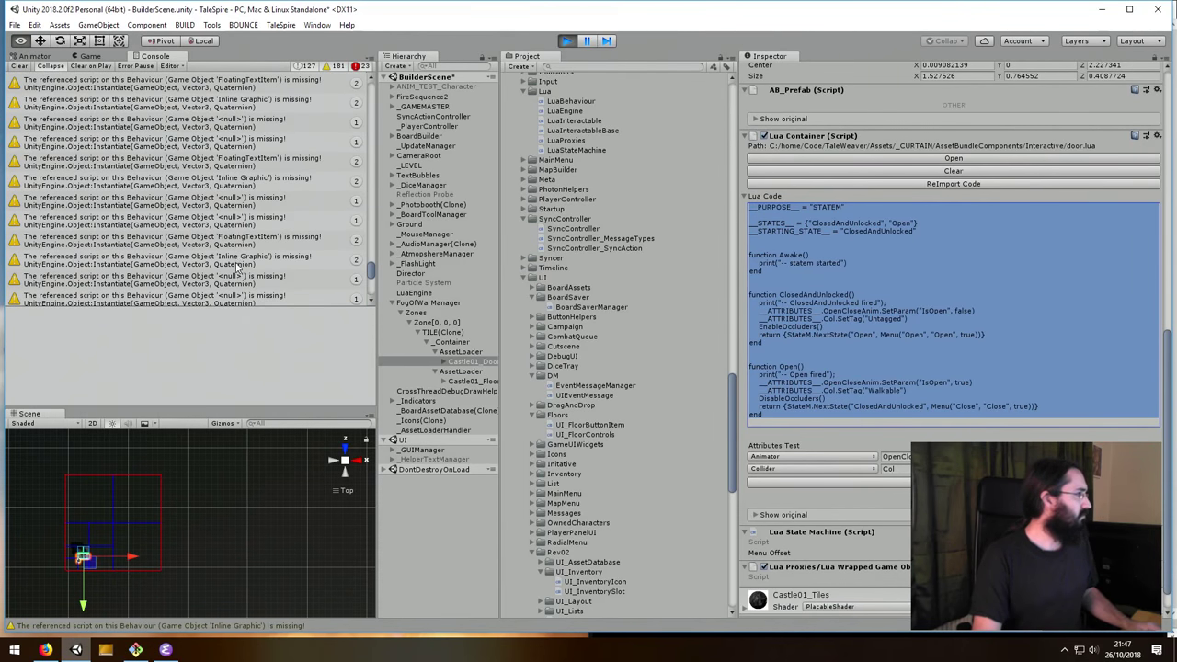
click(336, 66)
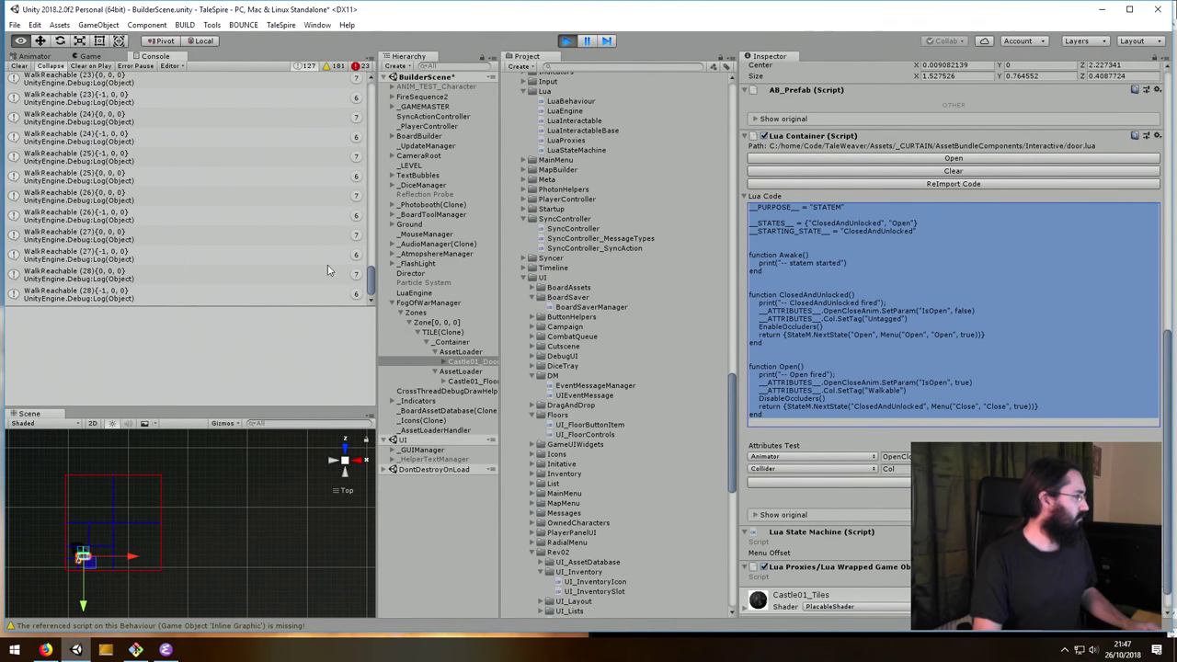
click(310, 67)
click(342, 68)
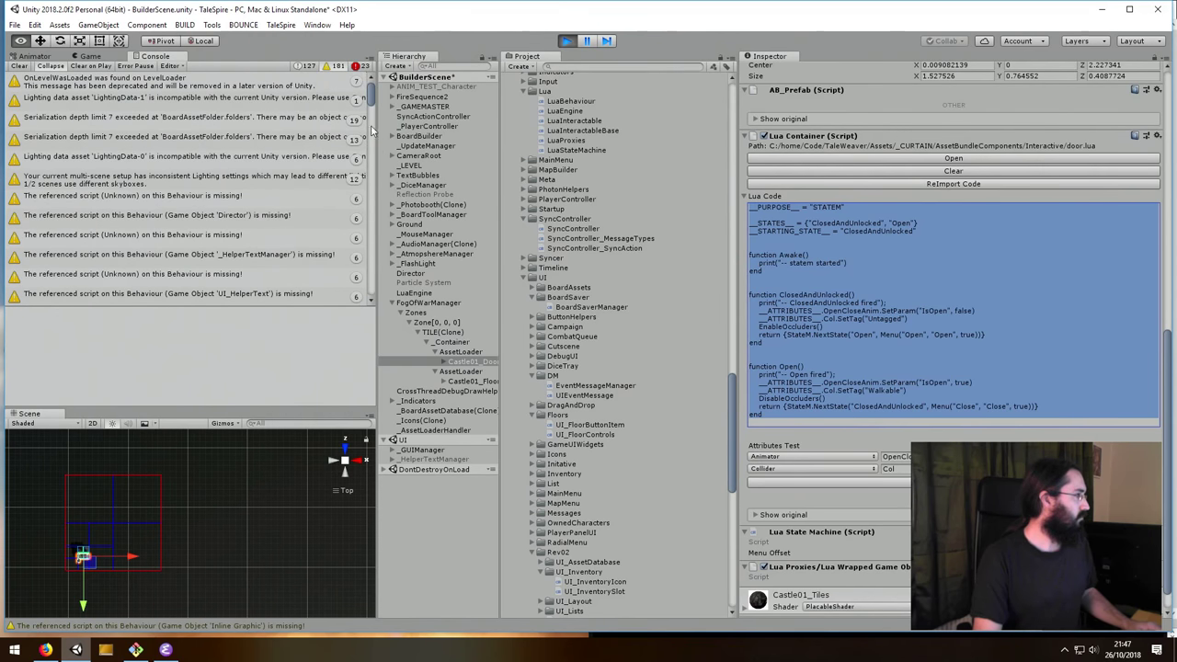
drag(373, 94, 372, 193)
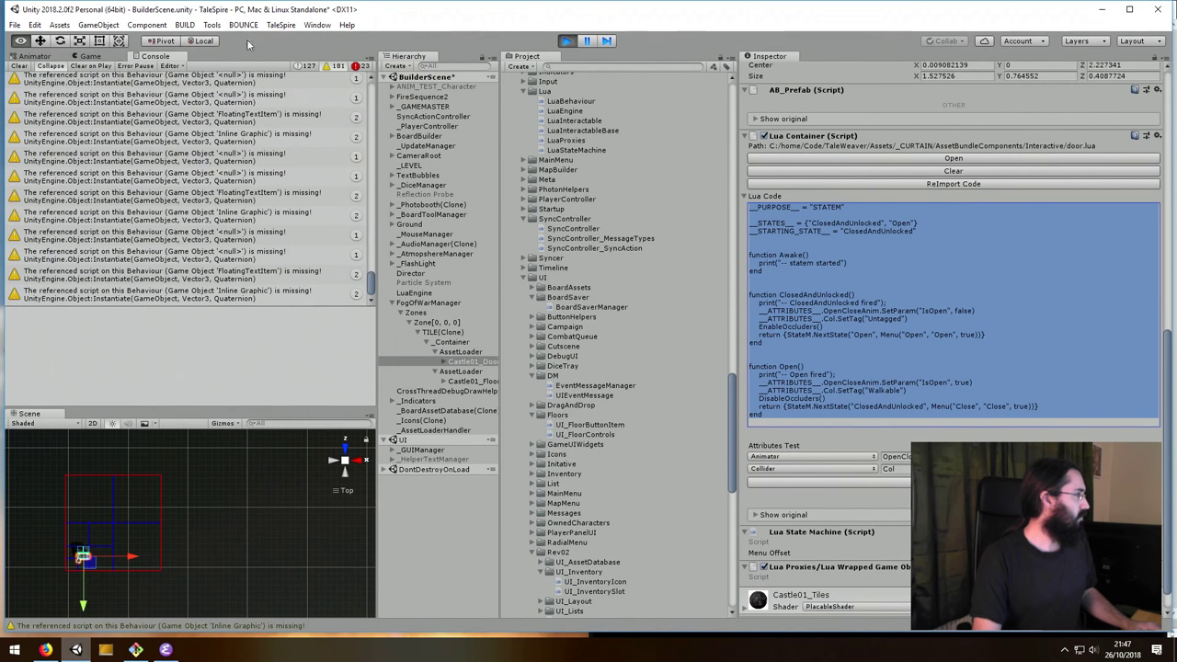
- Clear Unity's Console log and trigger the doorway's open and close interaction in the running game
click(19, 66)
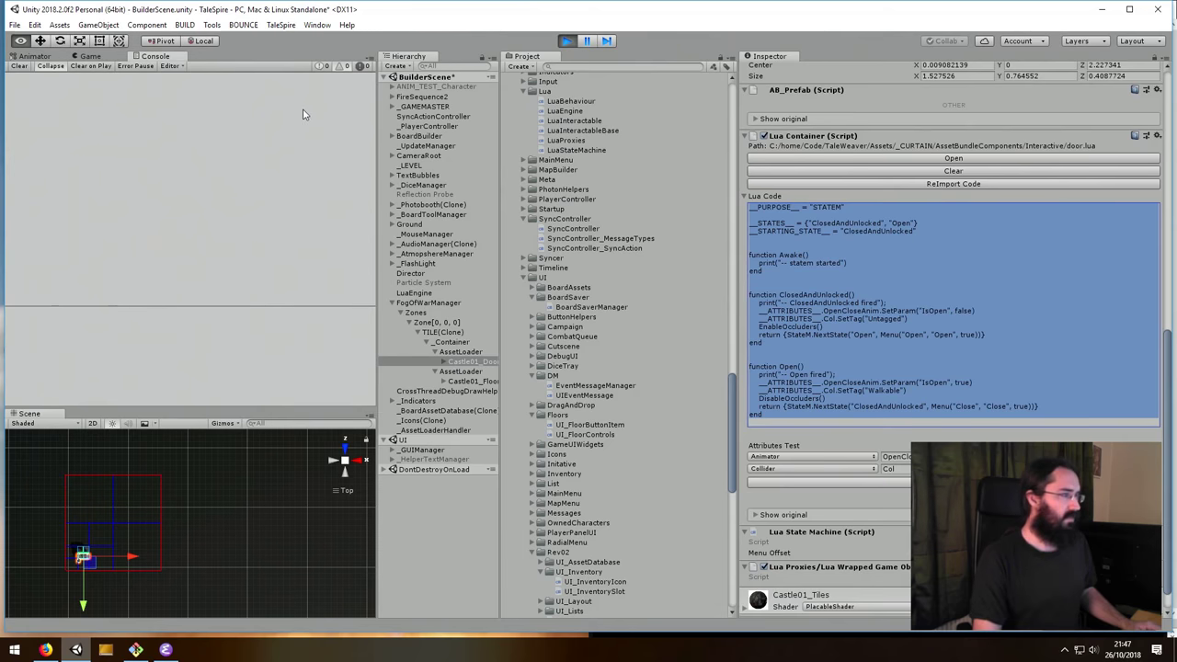
key(alt+Tab)
key(alt+Tab)
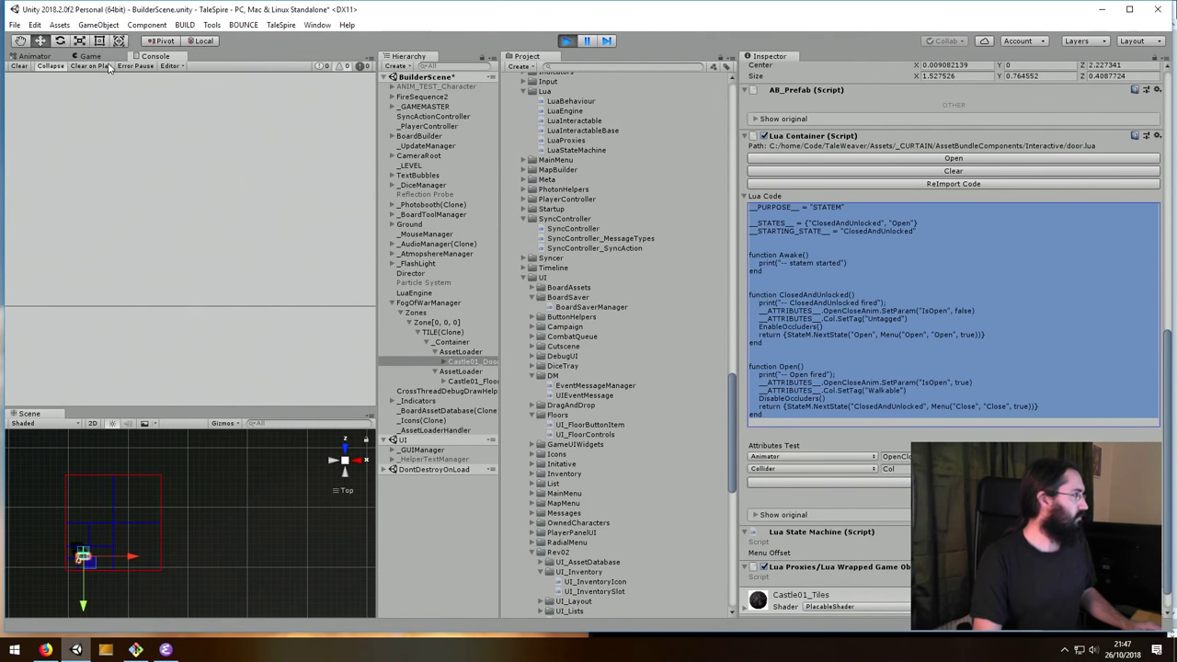
click(90, 56)
click(212, 218)
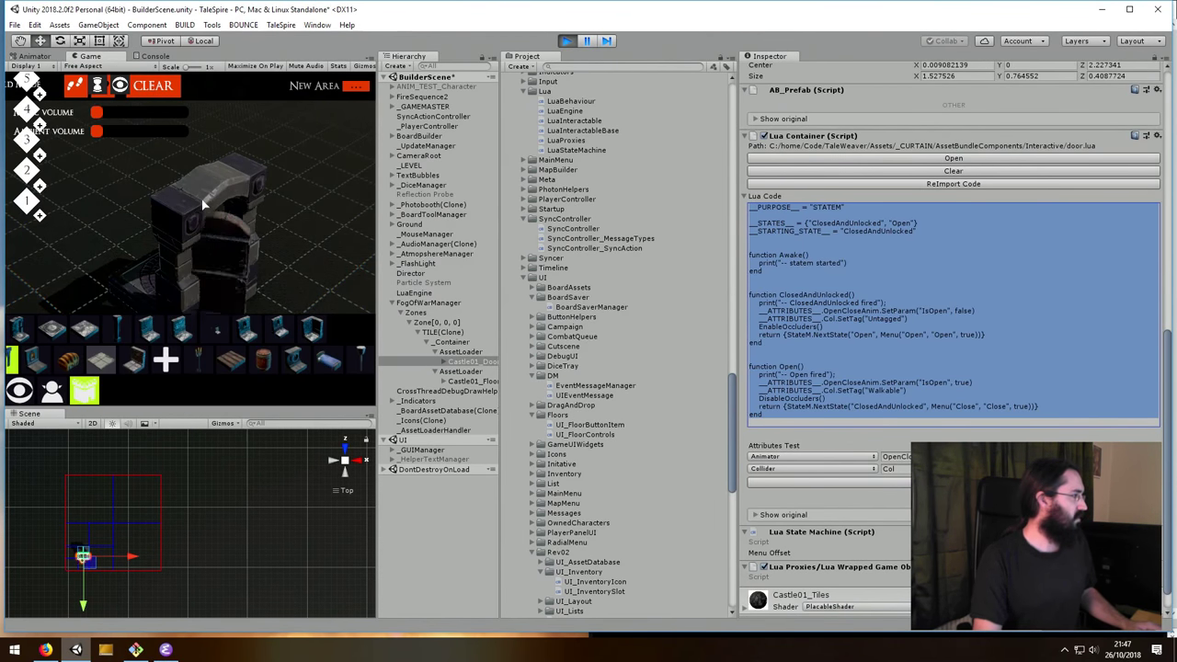
- Show the Console's info messages and compare them with the print calls in door.lua in Emacs
click(160, 57)
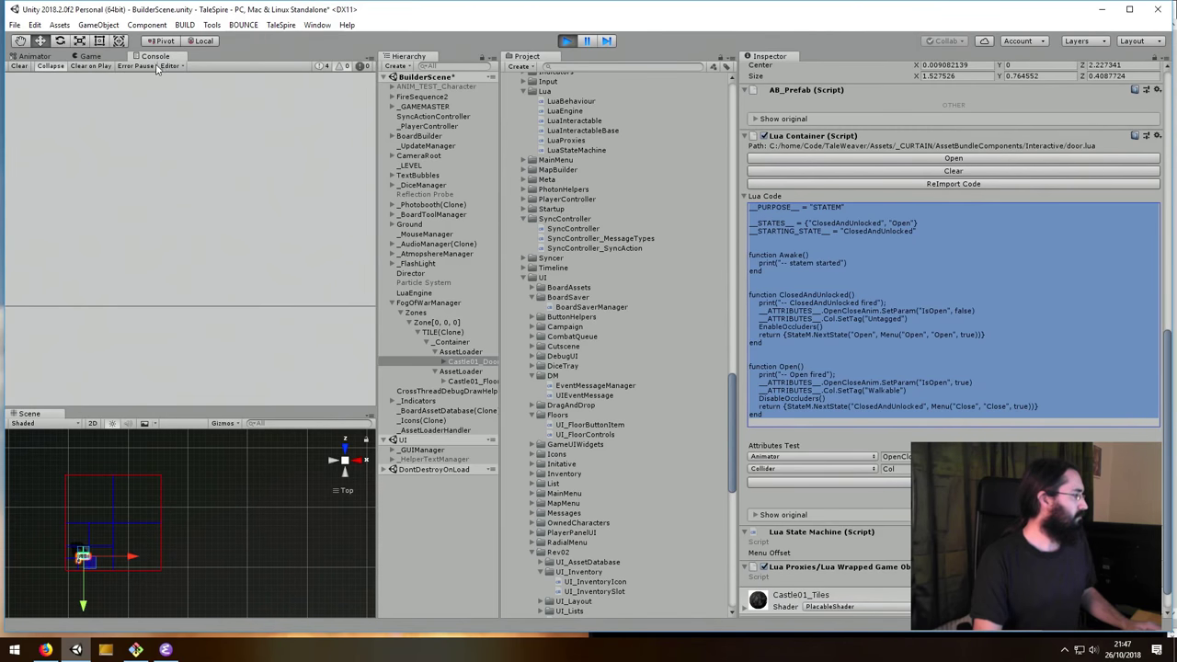
click(322, 66)
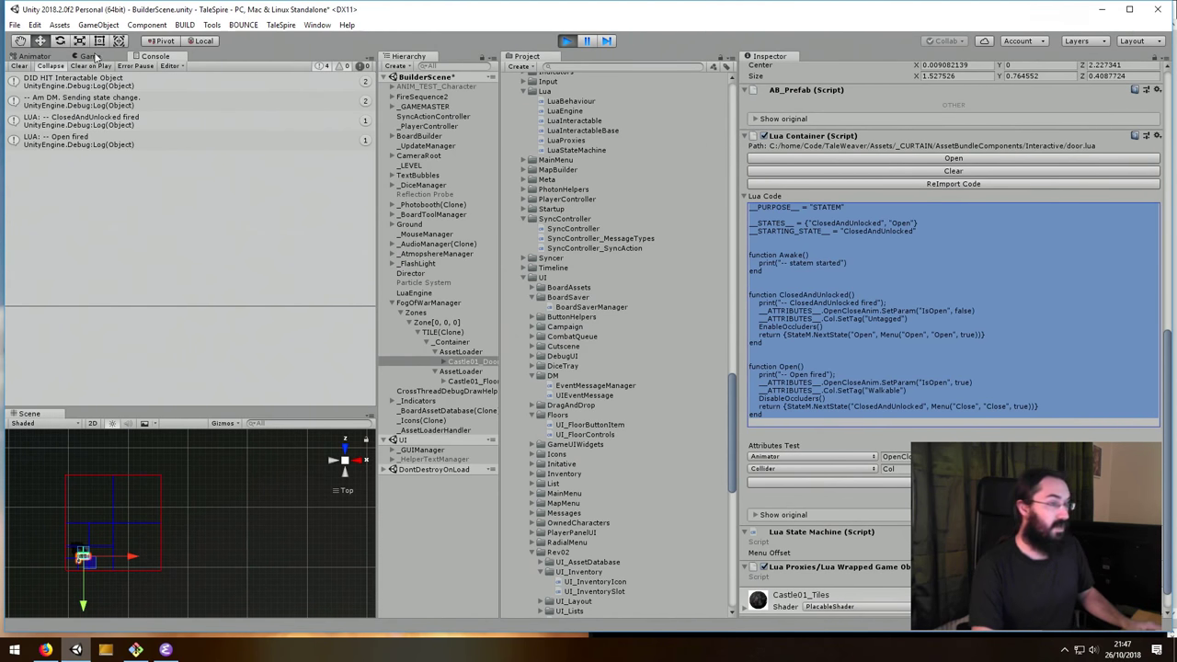
key(alt+Tab)
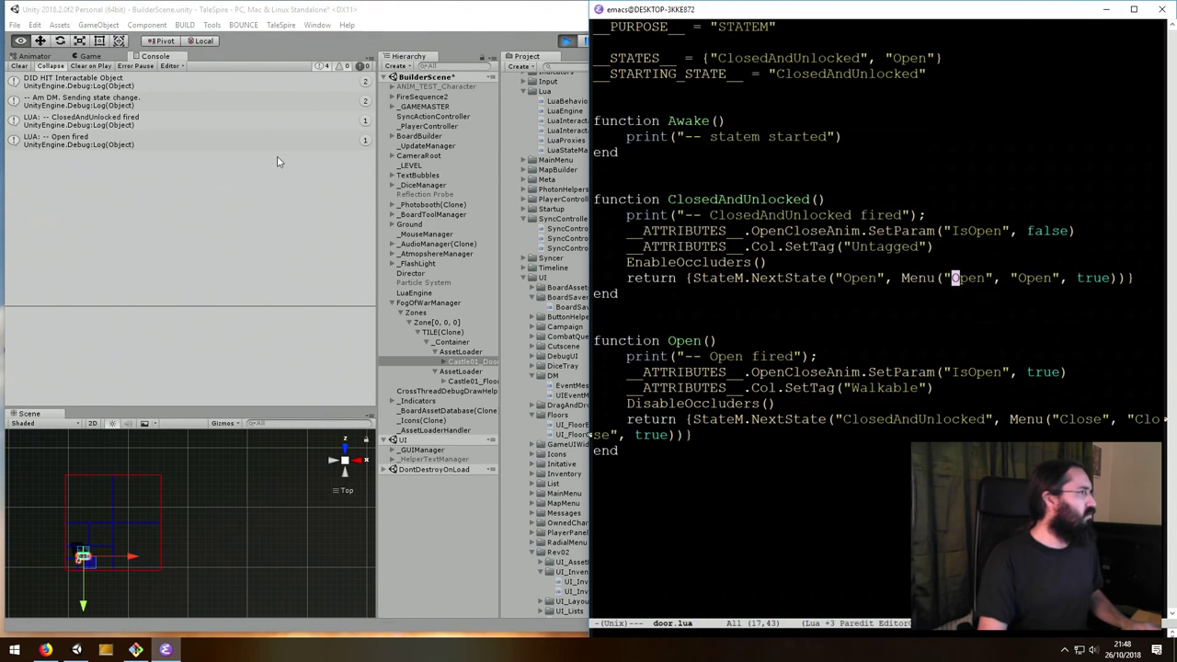
- Switch back to Unity's Game view and widen it to show more of the doorway scene
click(77, 45)
click(88, 56)
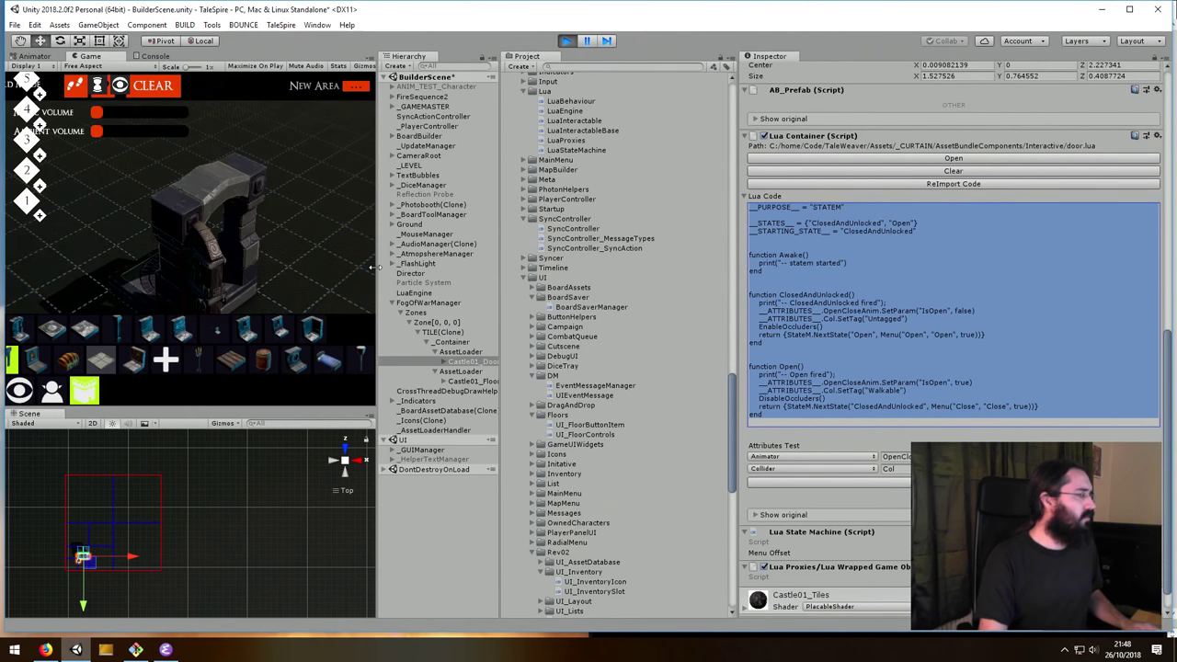
drag(377, 269, 519, 270)
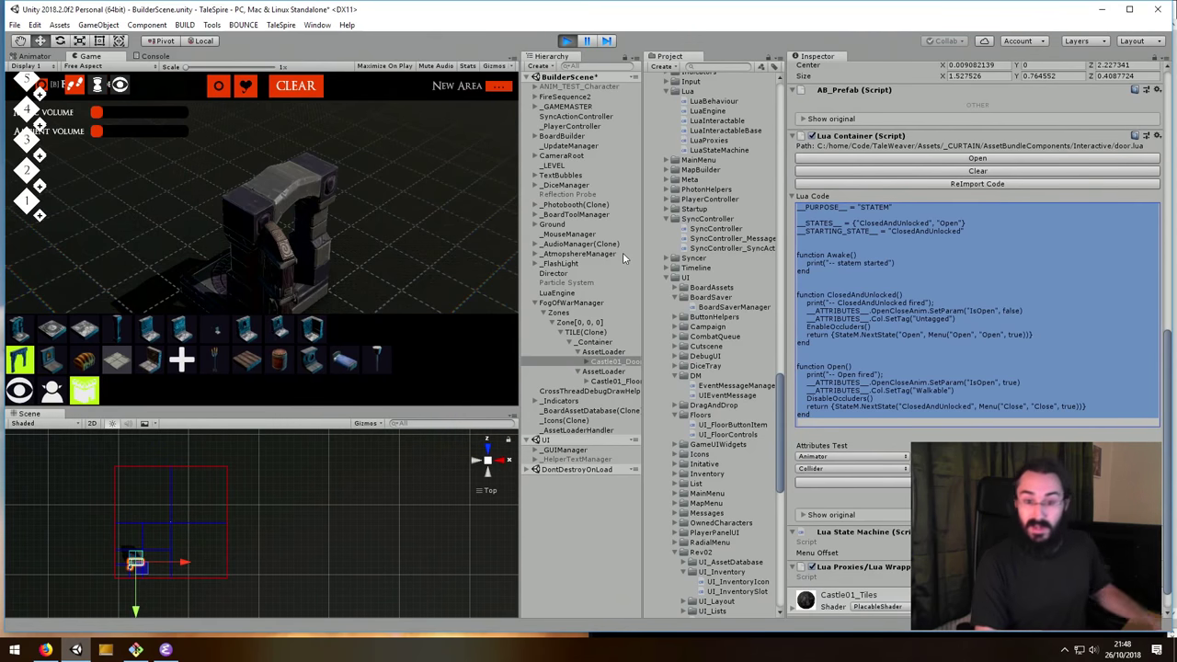